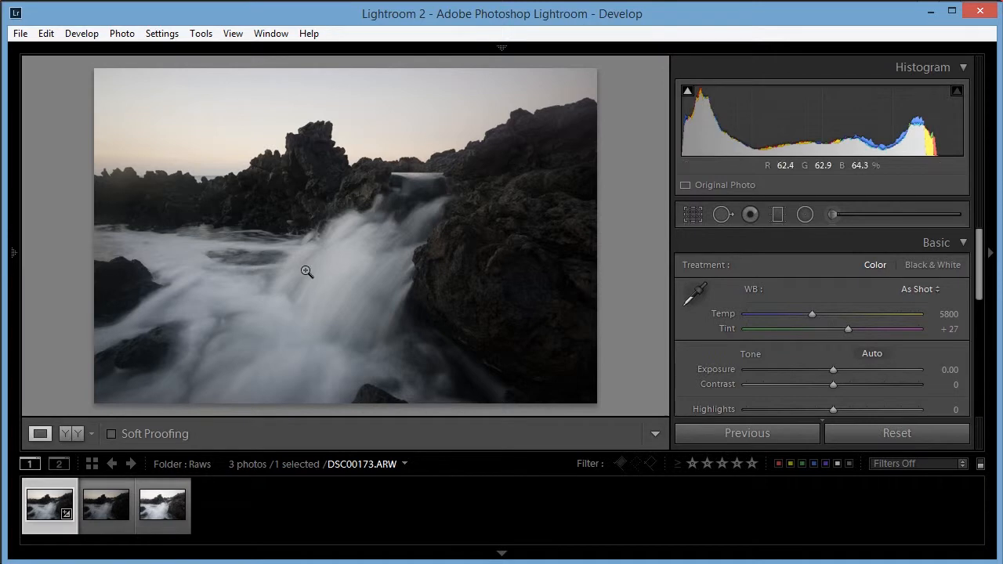
# Compare the three waterfall exposures in the filmstrip, ending on DSC00173.ARW
pyautogui.click(110, 509)
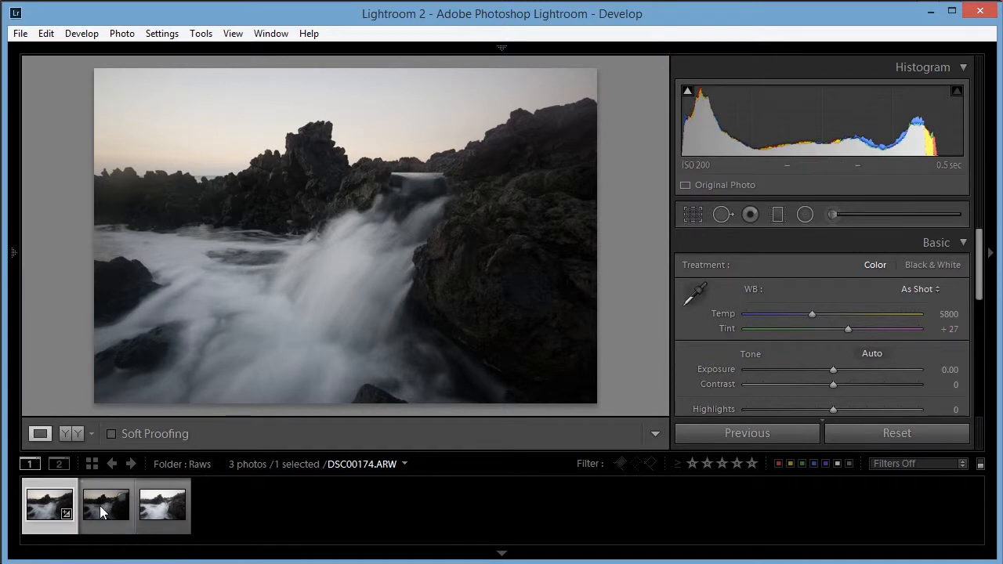
pyautogui.click(102, 511)
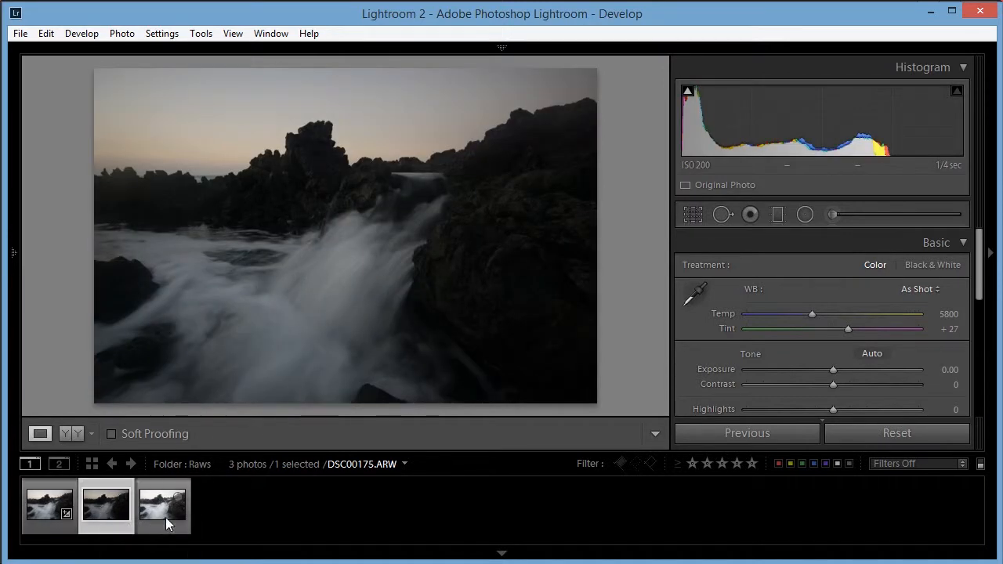
pyautogui.click(167, 511)
pyautogui.click(99, 505)
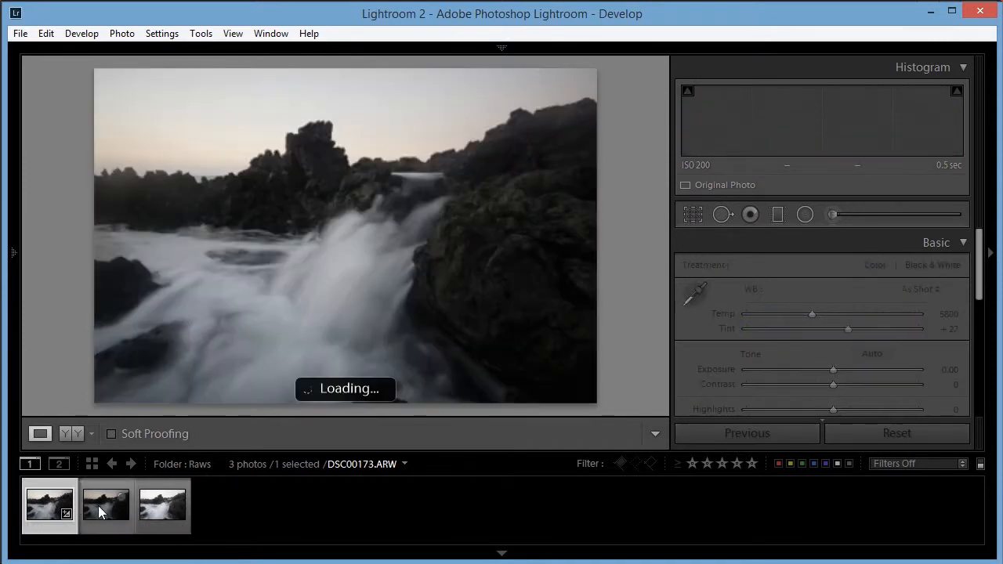
pyautogui.click(44, 509)
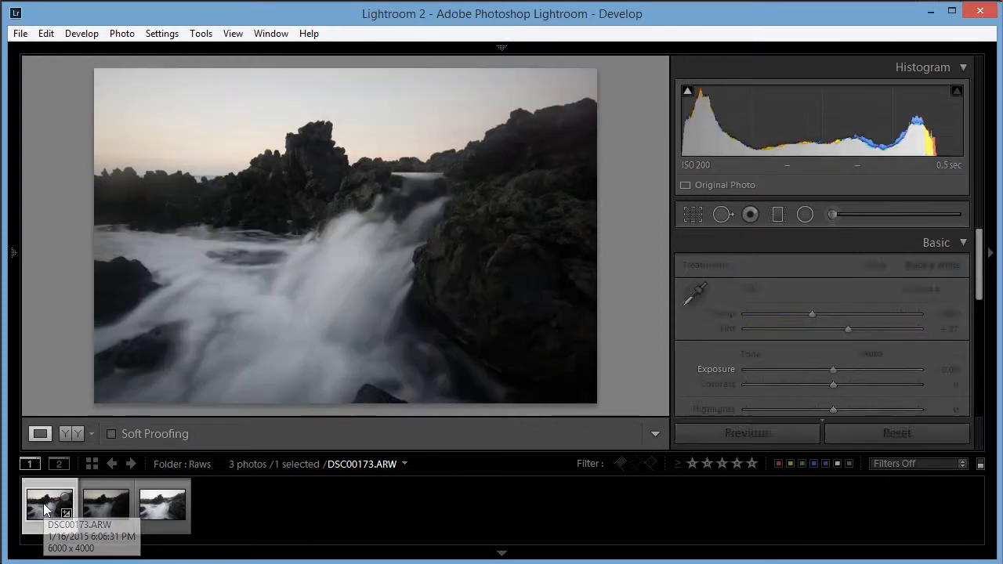
# Try Vibrance and Saturation at +100 on DSC00173.ARW, collapse the histogram, and reset both values to 0
pyautogui.moveTo(981, 296); pyautogui.dragTo(967, 342)
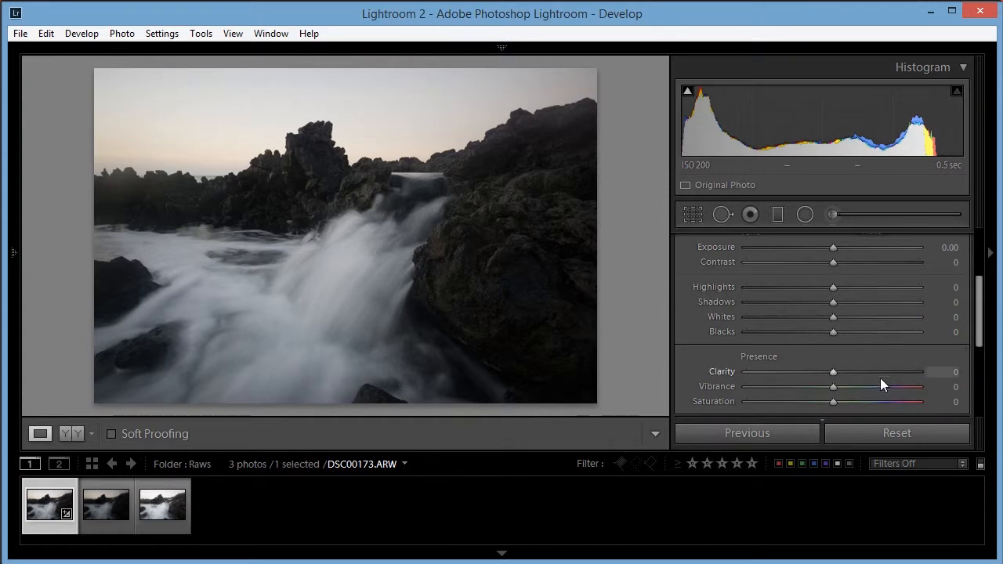
pyautogui.moveTo(894, 386); pyautogui.dragTo(924, 403)
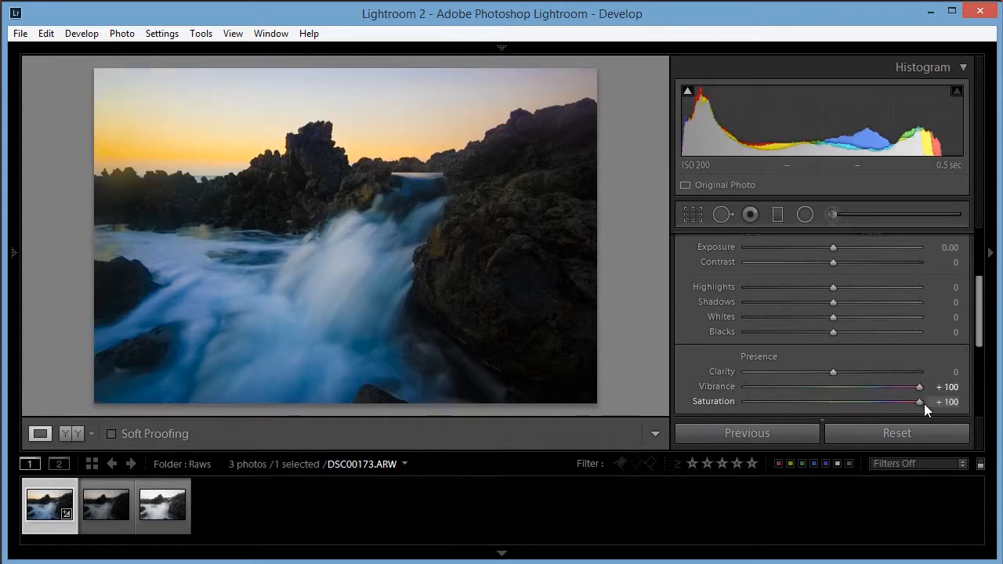
pyautogui.click(964, 67)
pyautogui.scroll(1, 977, 153)
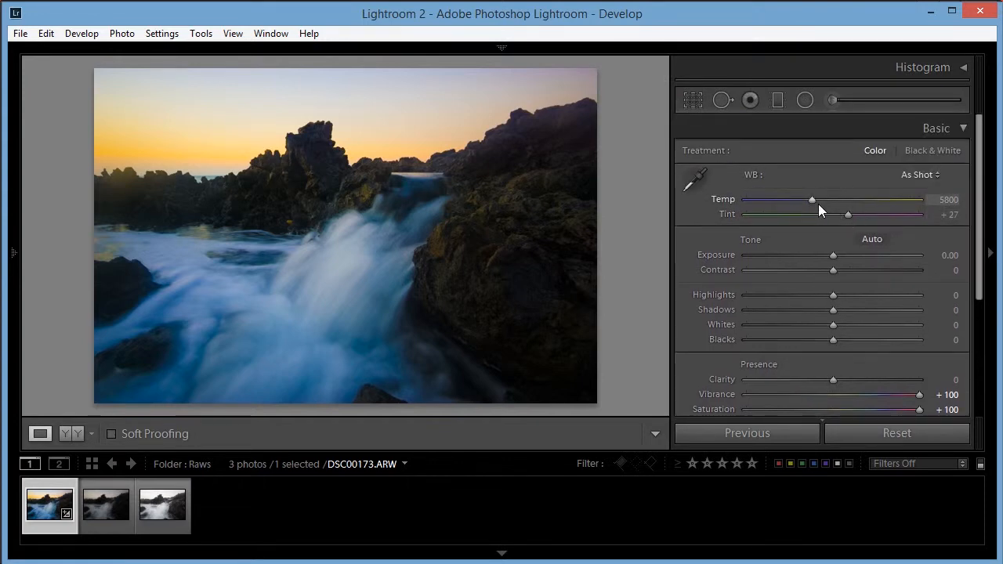
pyautogui.scroll(-4, 978, 224)
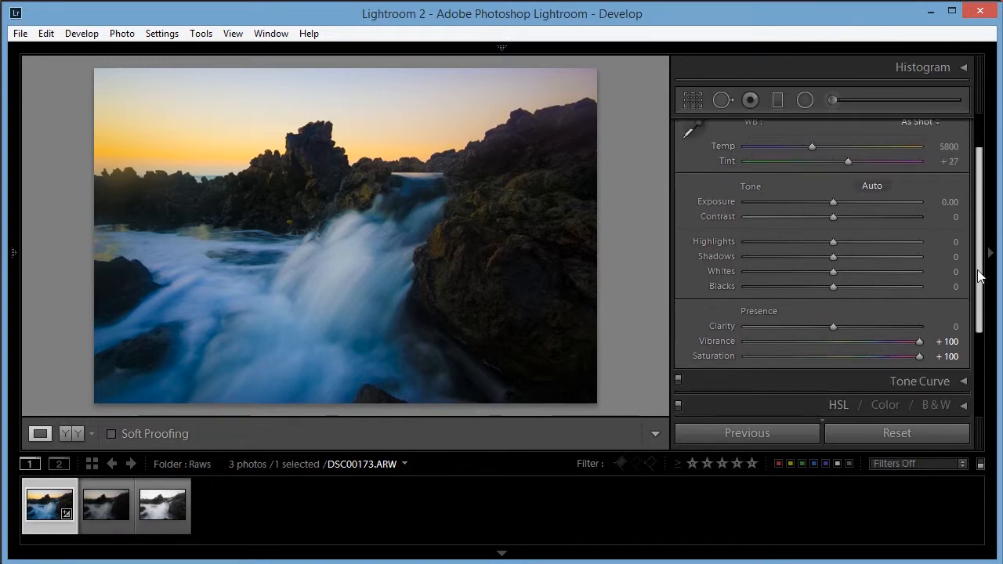
pyautogui.doubleClick(919, 341)
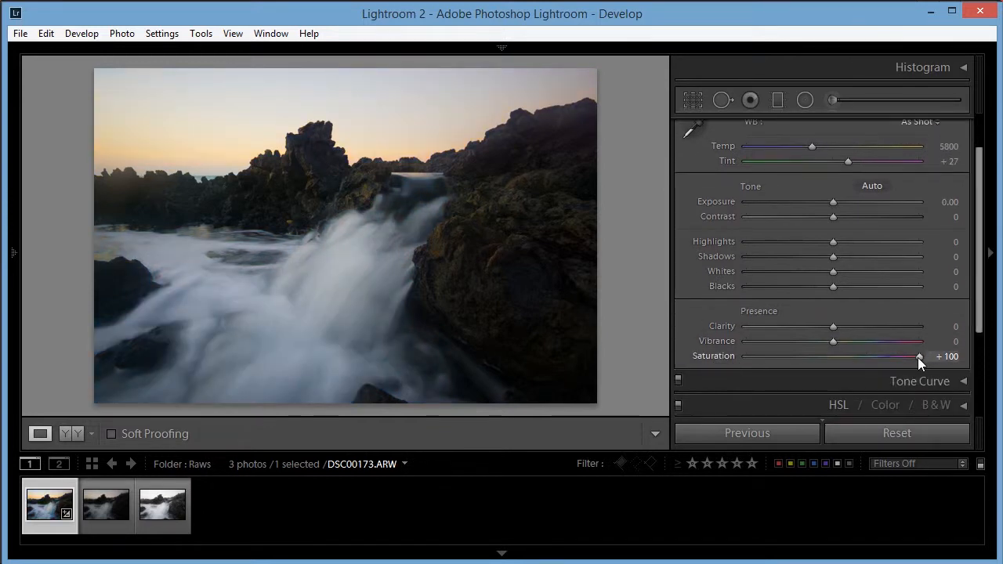
pyautogui.doubleClick(918, 356)
# Set the photo's Highlights to −19, Shadows to +21 and Contrast to +31
pyautogui.scroll(4, 952, 288)
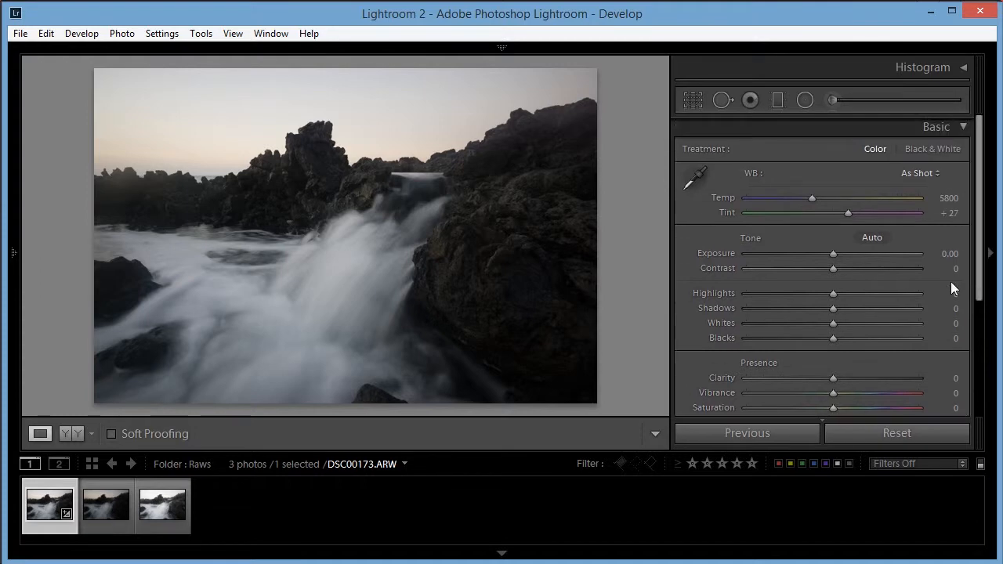
pyautogui.moveTo(831, 294); pyautogui.dragTo(851, 309)
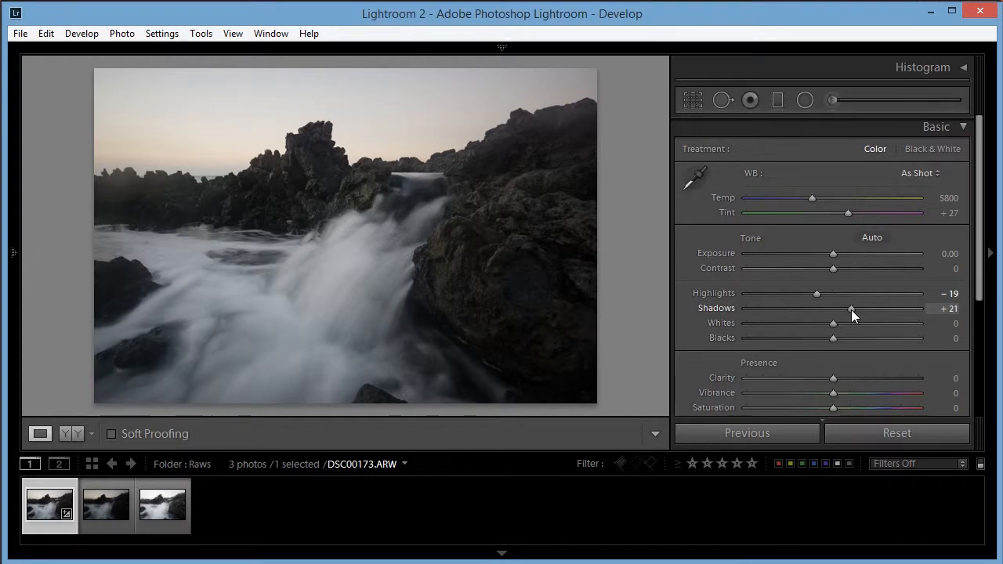
pyautogui.moveTo(833, 268); pyautogui.dragTo(860, 268)
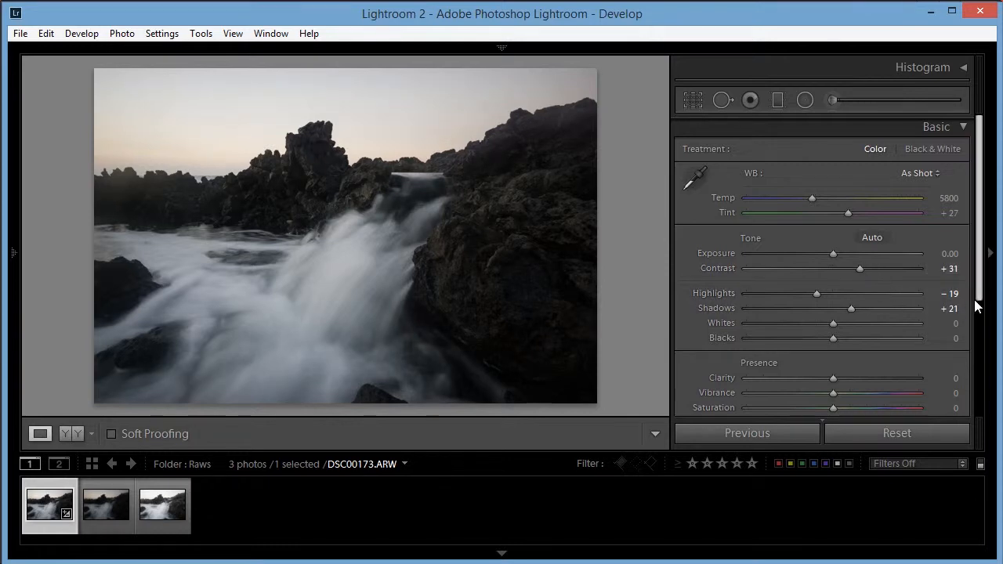
# Set Clarity to +8, Vibrance to +30 and Saturation to +23, hiding the filmstrip for a larger view
pyautogui.scroll(-1, 879, 321)
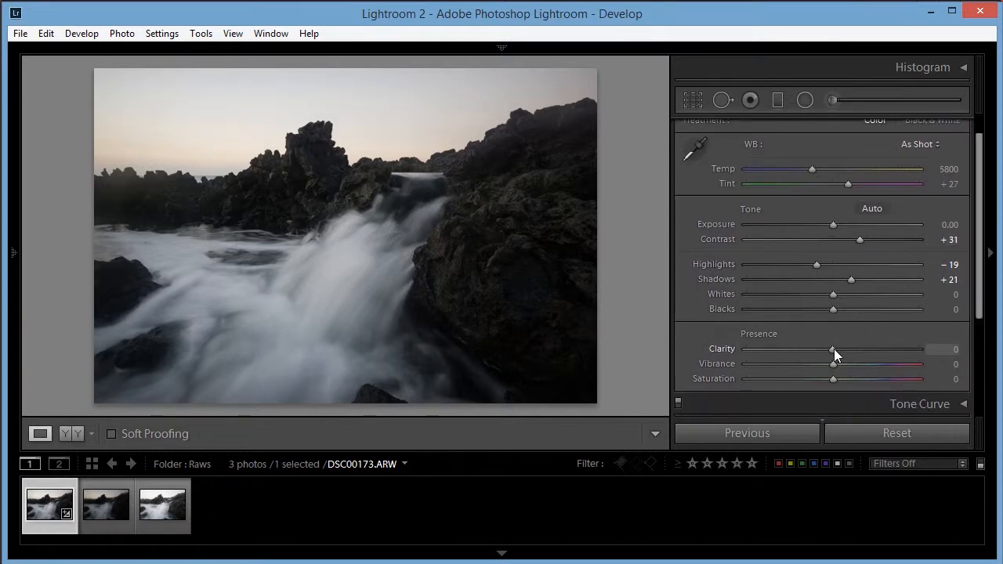
pyautogui.moveTo(833, 349); pyautogui.dragTo(840, 349)
pyautogui.click(501, 553)
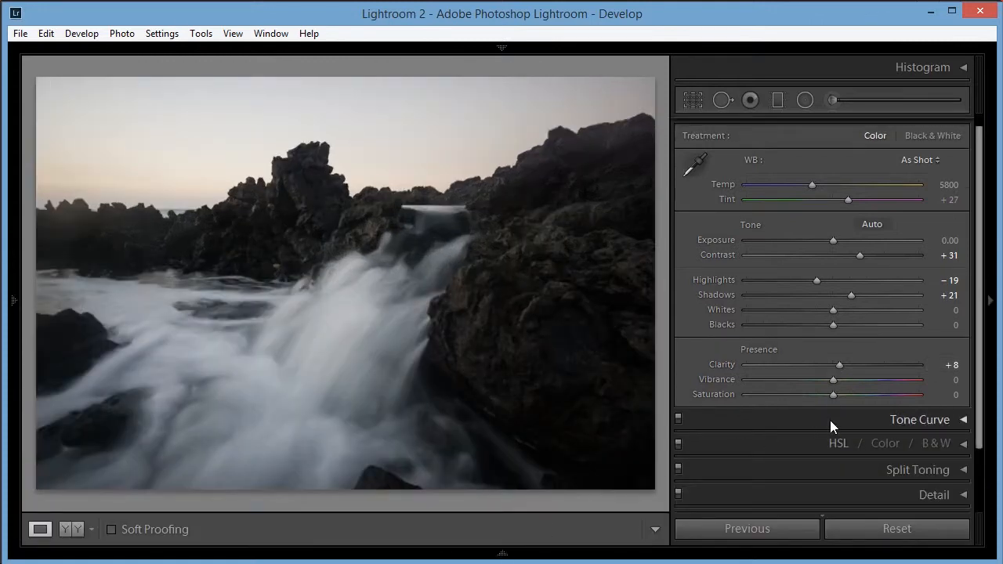
pyautogui.moveTo(845, 382)
pyautogui.mouseDown()
pyautogui.moveTo(855, 381)
pyautogui.moveTo(847, 395)
pyautogui.mouseUp()
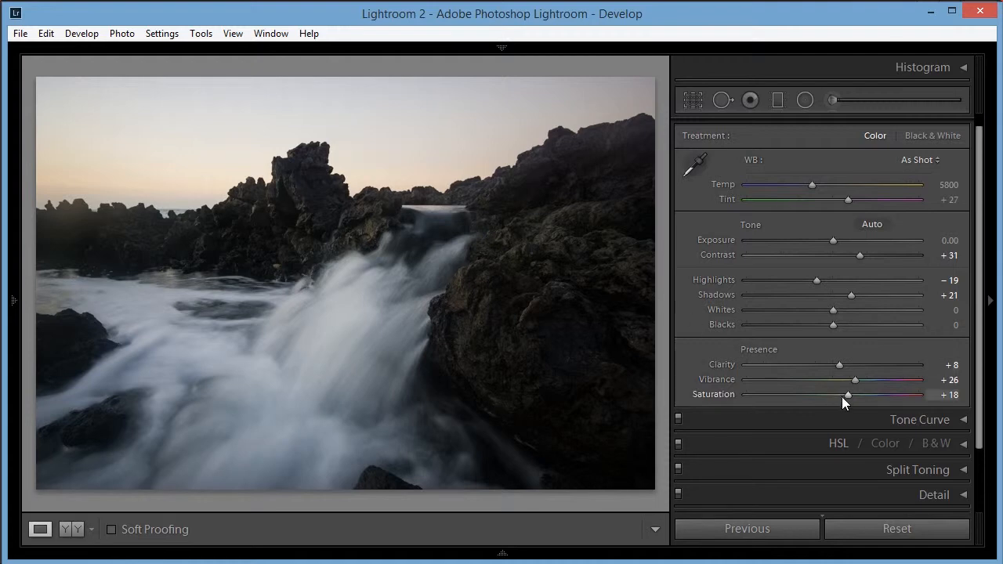
pyautogui.moveTo(847, 396); pyautogui.dragTo(856, 380)
# Start a new Adjustment Brush with Contrast 22 and Clarity 21
pyautogui.scroll(-3, 970, 421)
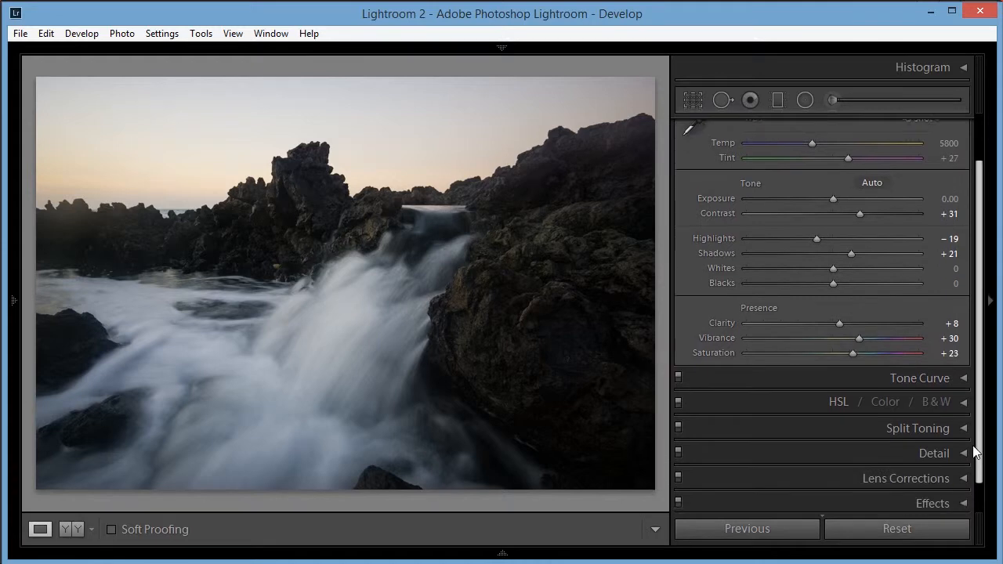
pyautogui.scroll(3, 966, 487)
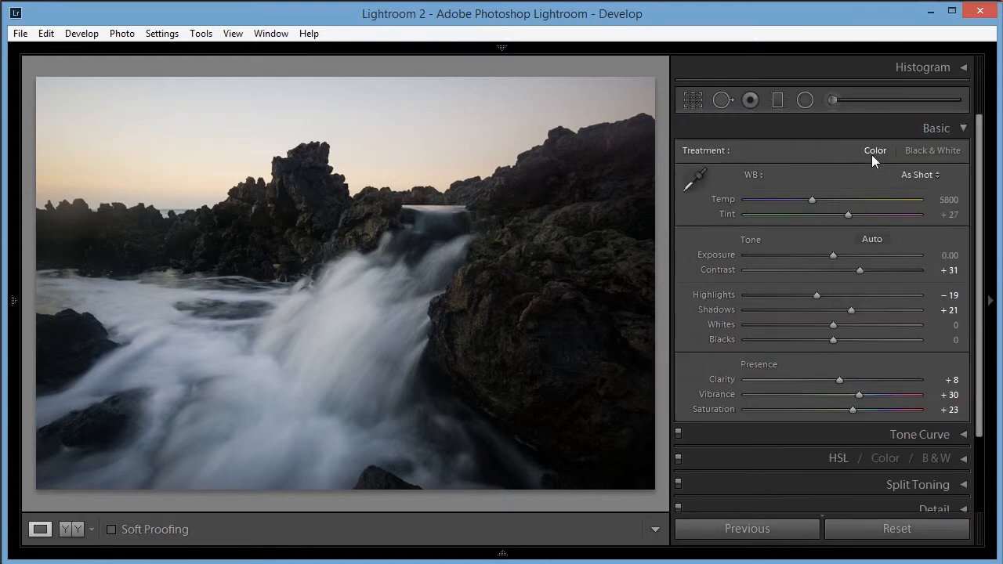
pyautogui.click(831, 102)
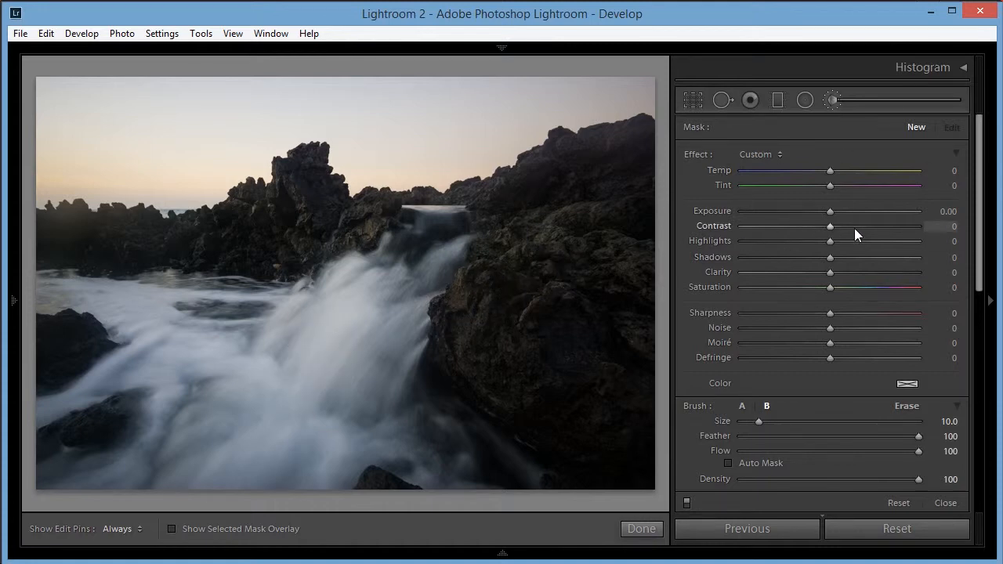
pyautogui.moveTo(827, 224); pyautogui.dragTo(848, 228)
pyautogui.moveTo(829, 272); pyautogui.dragTo(849, 274)
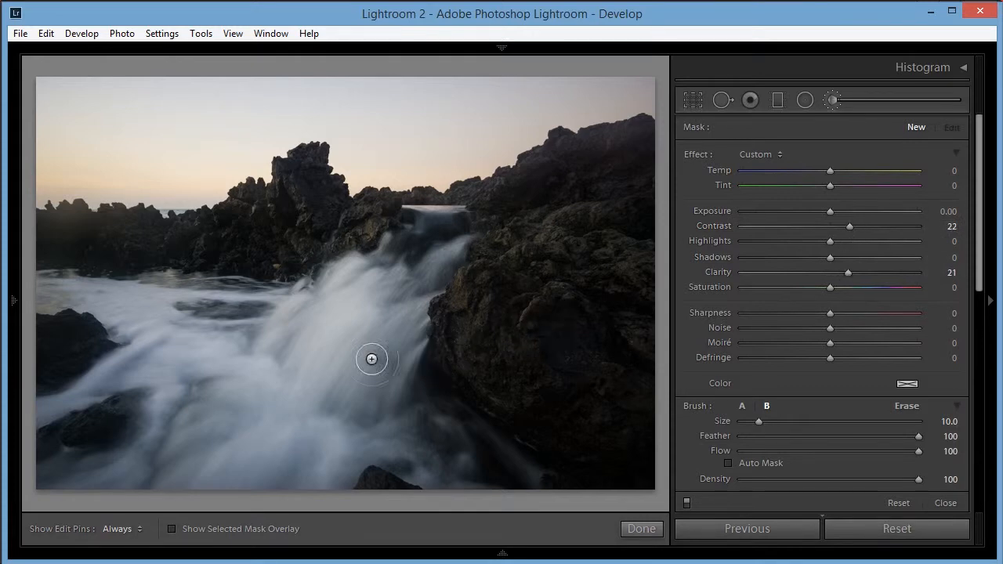
# Paint the adjustment over the waterfall and the foreground water, enlarging the brush to size 13
pyautogui.press(']')
pyautogui.press(']')
pyautogui.press('h')
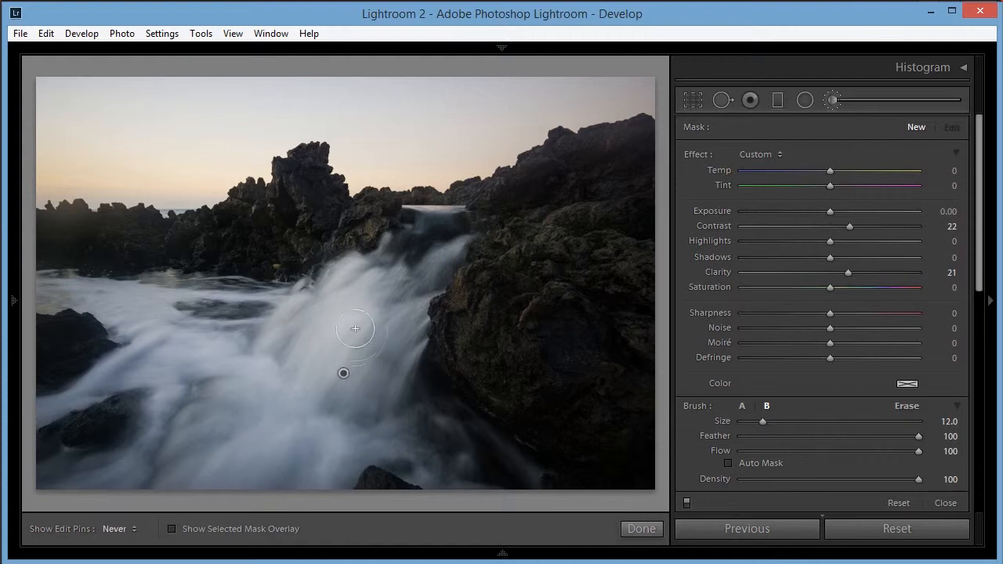
pyautogui.press(']')
pyautogui.moveTo(268, 436)
pyautogui.mouseDown()
pyautogui.moveTo(224, 437)
pyautogui.moveTo(205, 455)
pyautogui.mouseUp()
pyautogui.press('h')
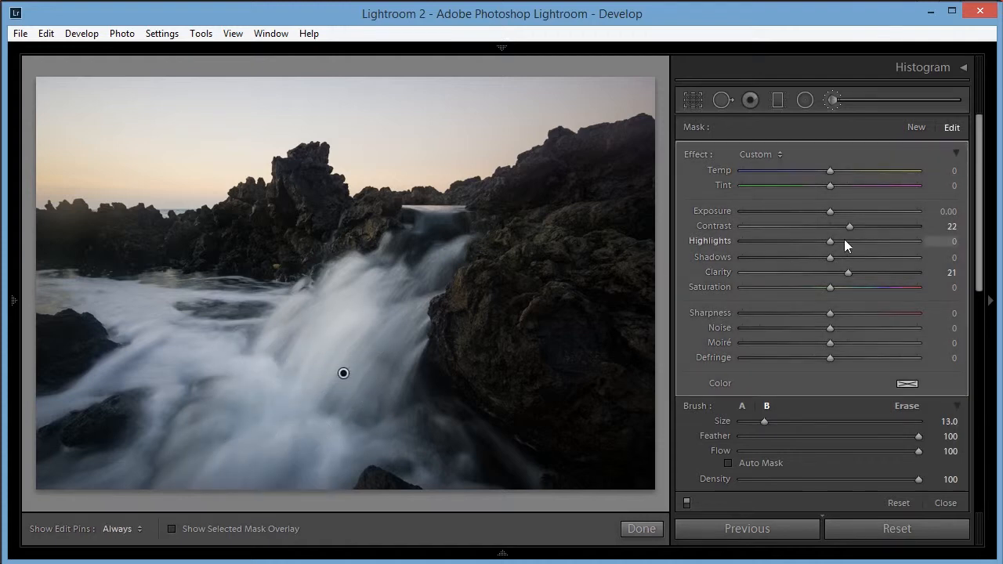
# Raise the water brush adjustment's Contrast to 41 and Saturation to 40
pyautogui.moveTo(853, 226); pyautogui.dragTo(870, 230)
pyautogui.press('h')
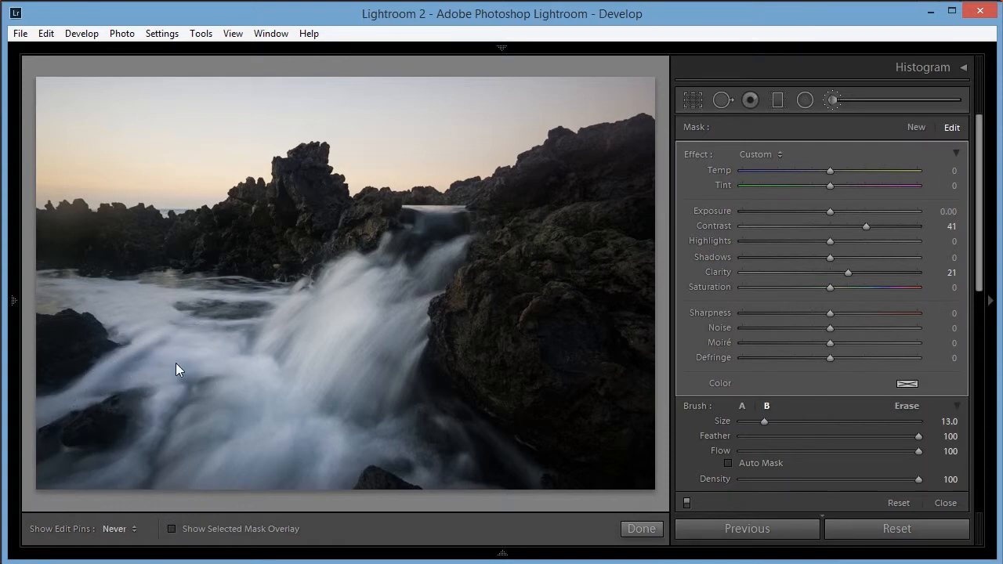
pyautogui.press('h')
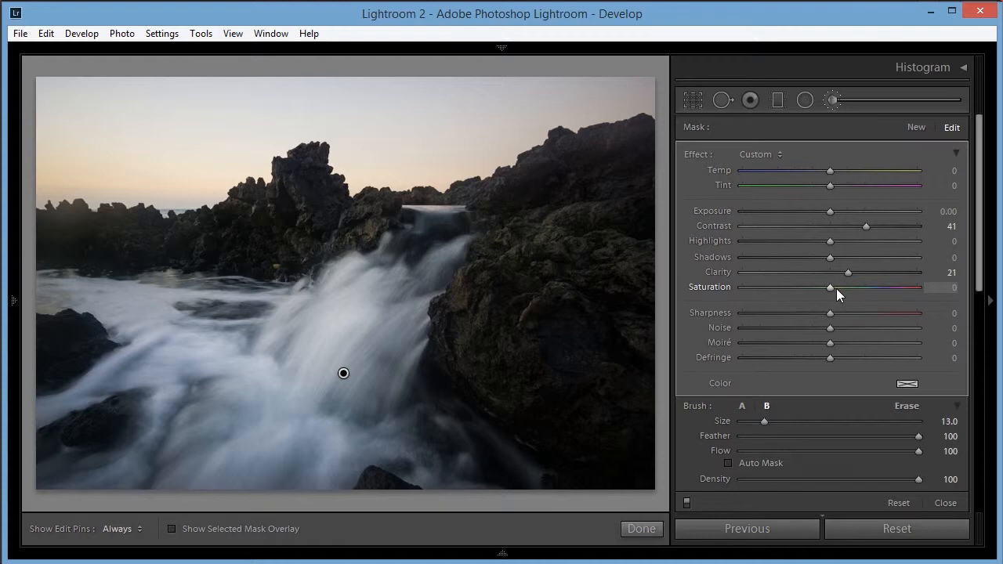
pyautogui.moveTo(836, 288)
pyautogui.mouseDown()
pyautogui.moveTo(874, 288)
pyautogui.moveTo(865, 288)
pyautogui.mouseUp()
pyautogui.press('h')
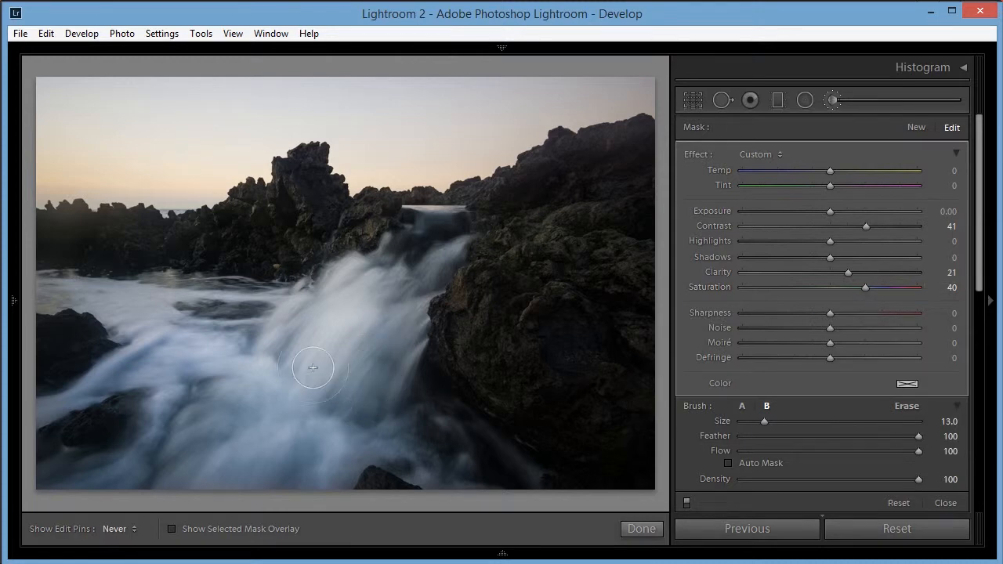
# Extend the brushed adjustment over the remaining flowing water around the rocks, finishing with brush size 12
pyautogui.press('h')
pyautogui.press('h')
pyautogui.press('[')
pyautogui.press('[')
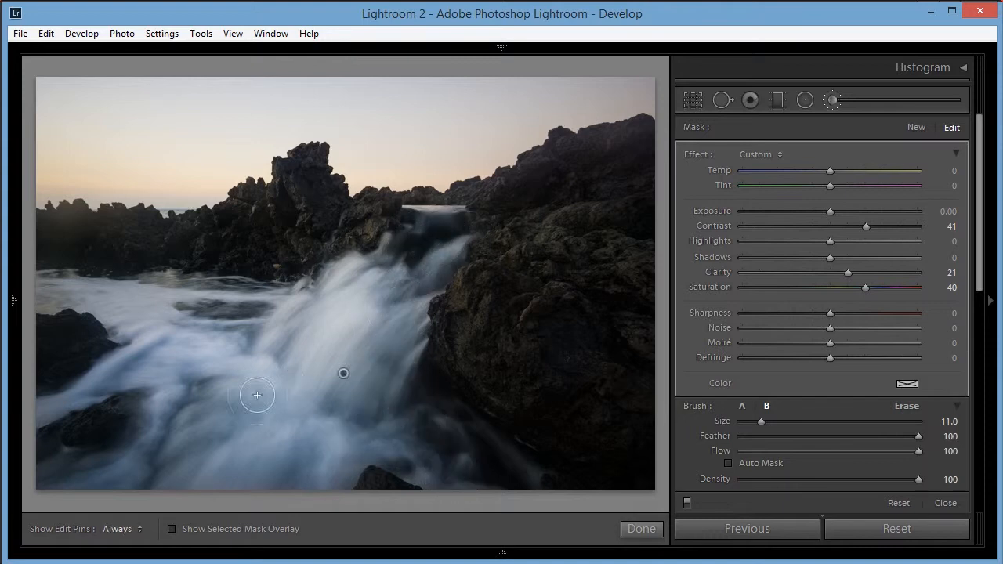
pyautogui.press('h')
pyautogui.press(']')
pyautogui.press('h')
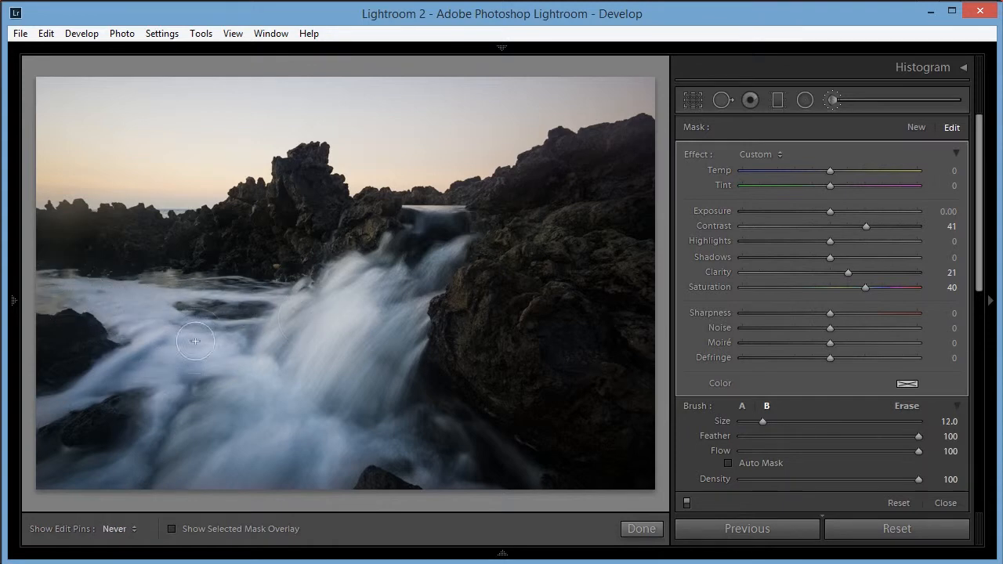
pyautogui.press('h')
pyautogui.press('h')
pyautogui.press('h')
pyautogui.press('h')
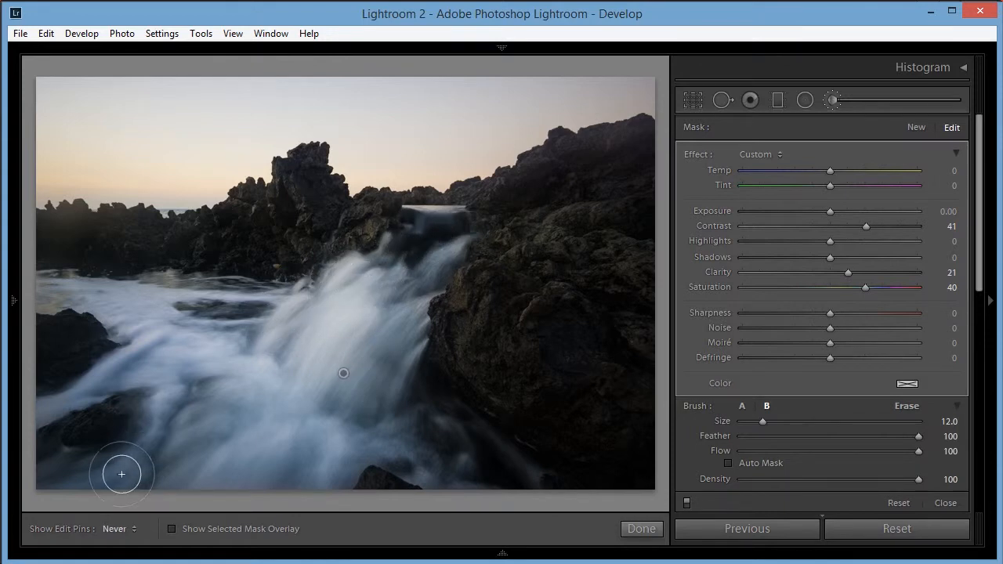
pyautogui.press('h')
pyautogui.press('h')
pyautogui.press('h')
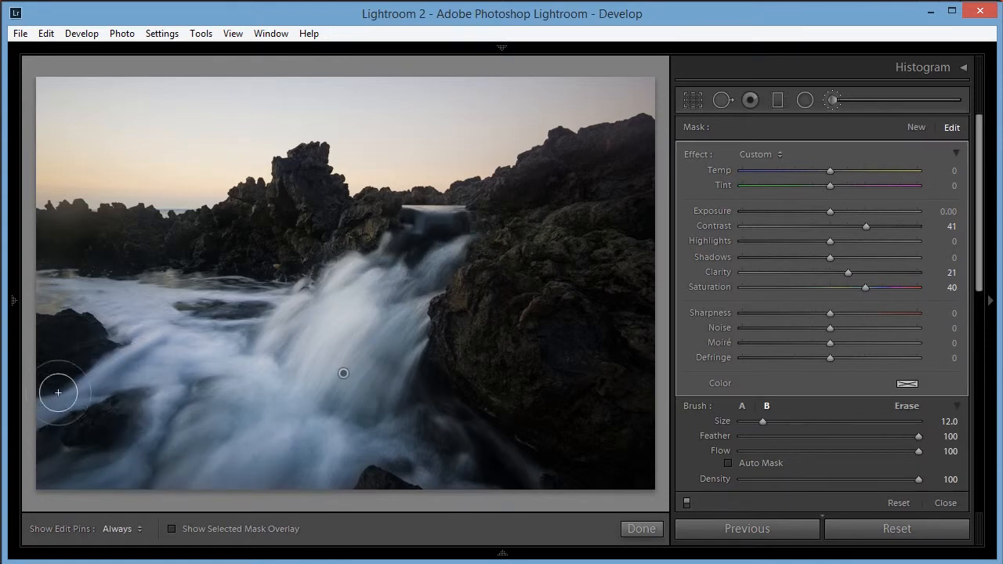
pyautogui.press('h')
pyautogui.press('h')
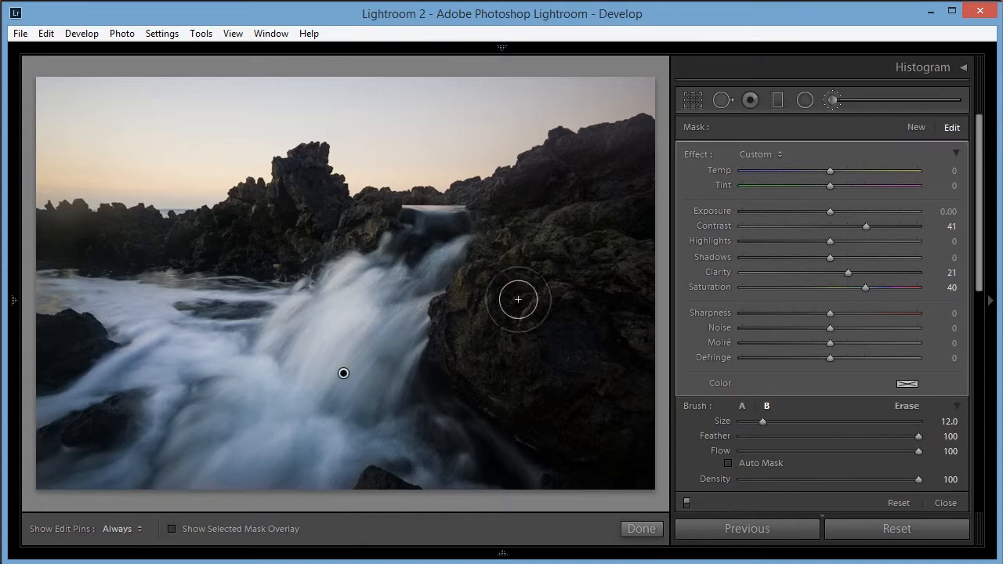
# Refine the water adjustment to Clarity 38, Contrast 46, Temp −2 and Tint −4
pyautogui.moveTo(853, 272); pyautogui.dragTo(869, 274)
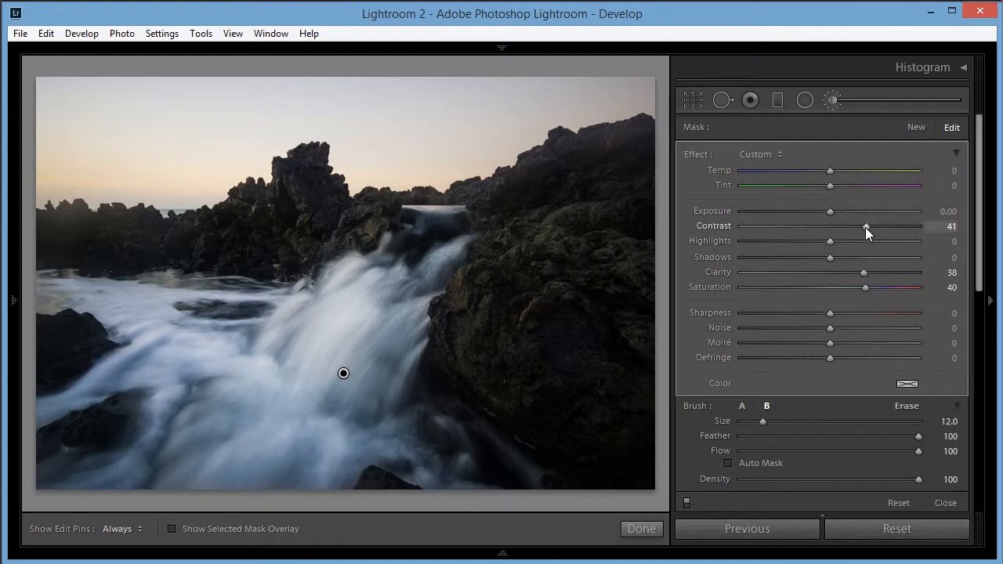
pyautogui.moveTo(865, 228); pyautogui.dragTo(870, 228)
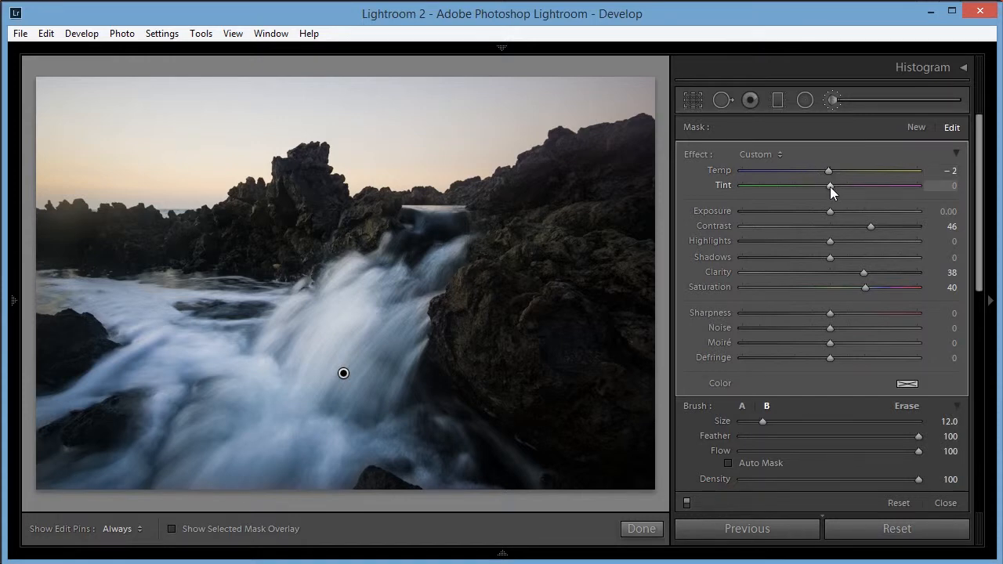
pyautogui.moveTo(829, 186); pyautogui.dragTo(826, 186)
# Show the filmstrip again, copy all Develop settings from DSC00173.ARW, and paste them onto DSC00174.ARW
pyautogui.click(504, 555)
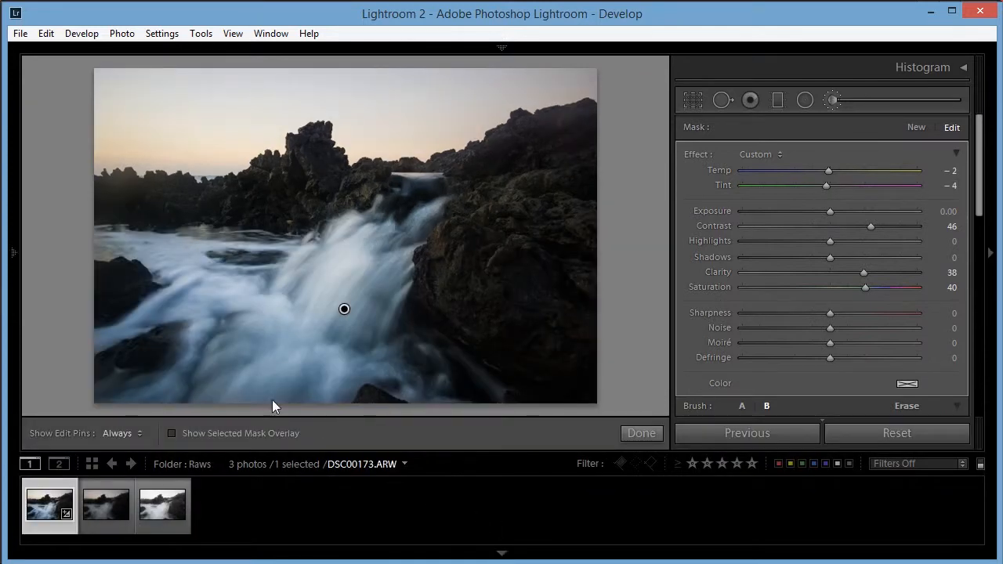
pyautogui.hotkey('ctrl', 'shift', 'c')
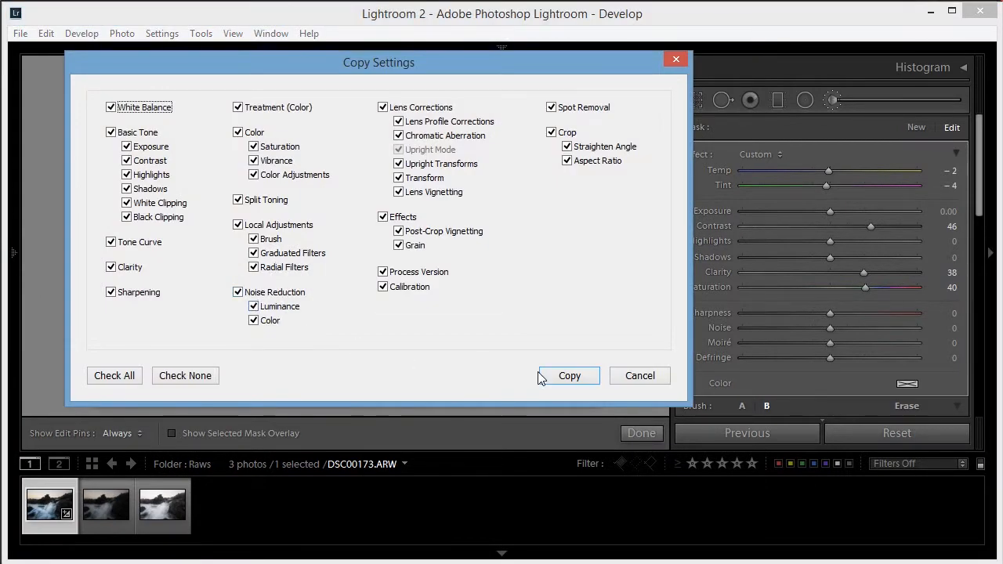
pyautogui.click(567, 377)
pyautogui.click(105, 504)
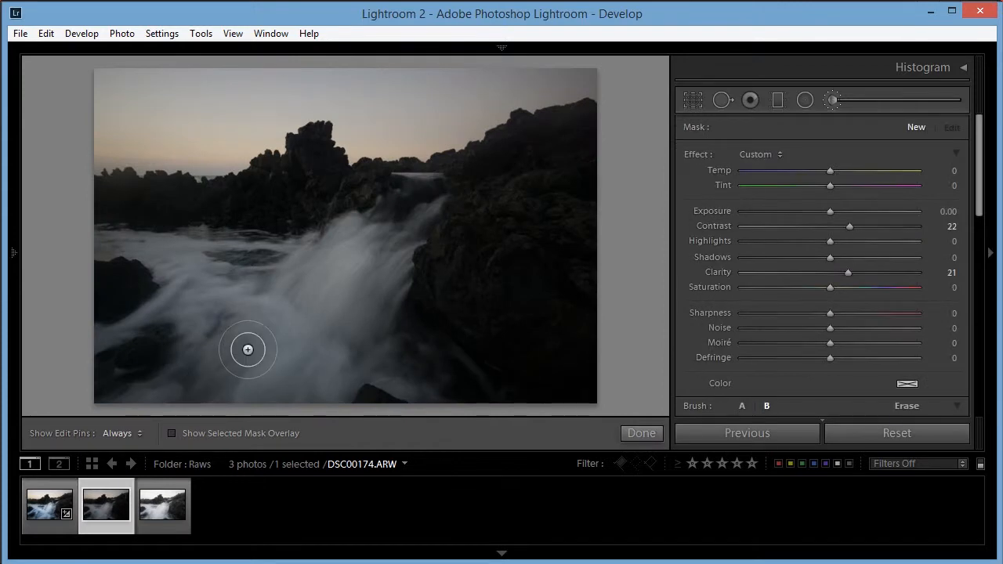
pyautogui.hotkey('ctrl', 'shift', 'v')
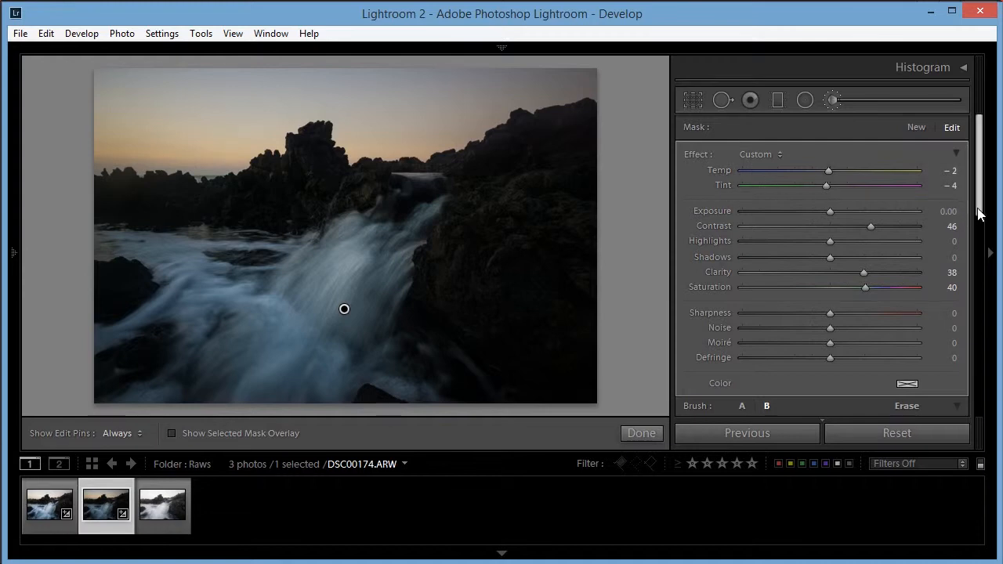
# Finish the brush adjustment on DSC00174.ARW and raise the photo's Vibrance to +55 and Saturation to +38
pyautogui.scroll(-3, 979, 196)
pyautogui.scroll(3, 980, 196)
pyautogui.click(641, 433)
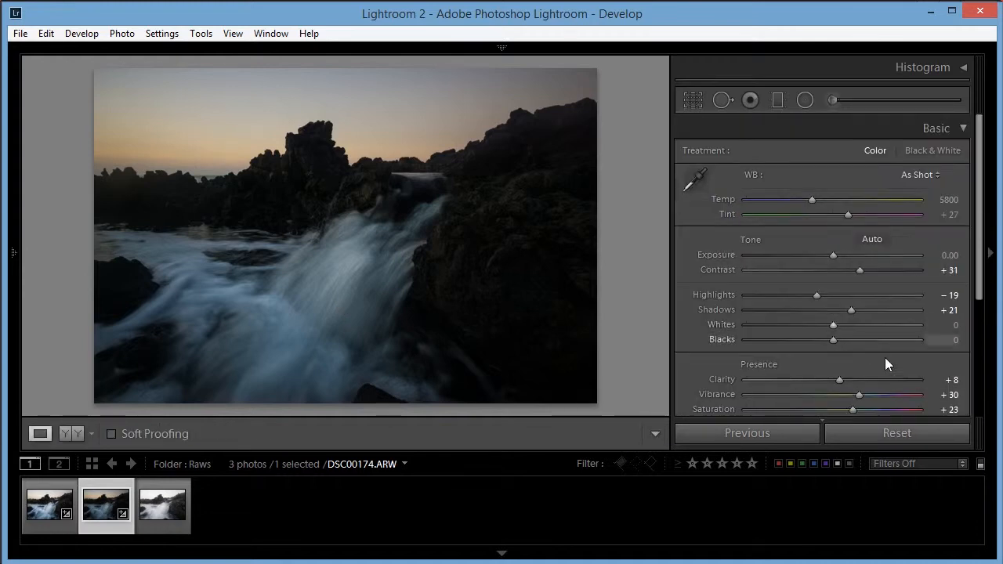
pyautogui.scroll(-1, 976, 305)
pyautogui.scroll(-1, 978, 312)
pyautogui.moveTo(896, 353); pyautogui.dragTo(862, 372)
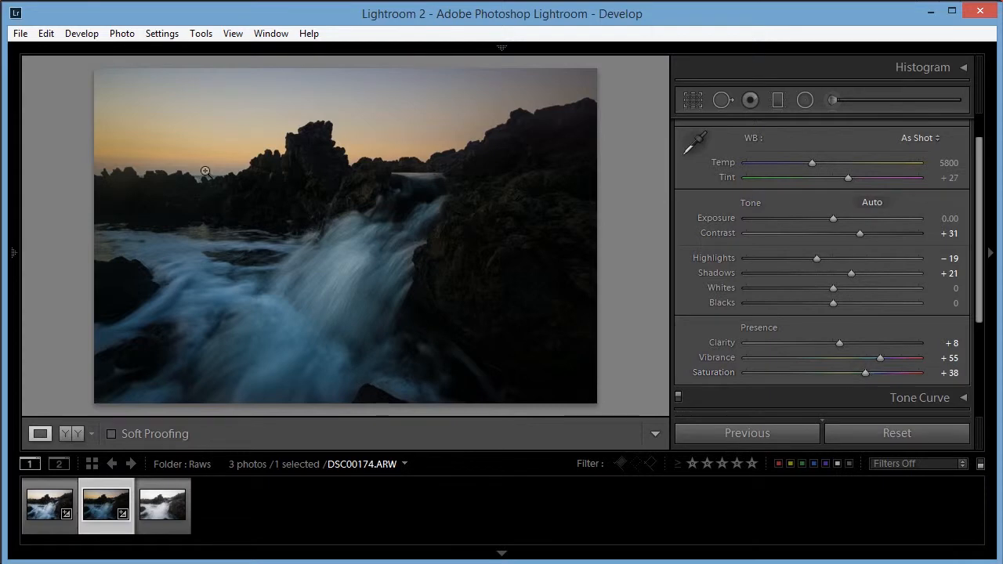
# Shift the HSL hues of DSC00174.ARW to Orange −28 and Yellow −30 to warm the sky
pyautogui.scroll(-5, 968, 290)
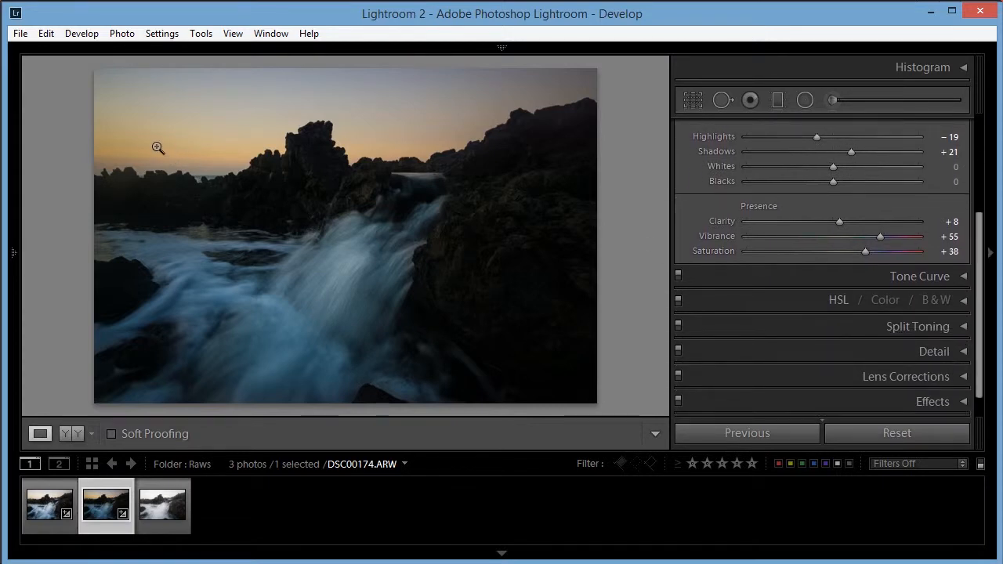
pyautogui.scroll(-1, 971, 315)
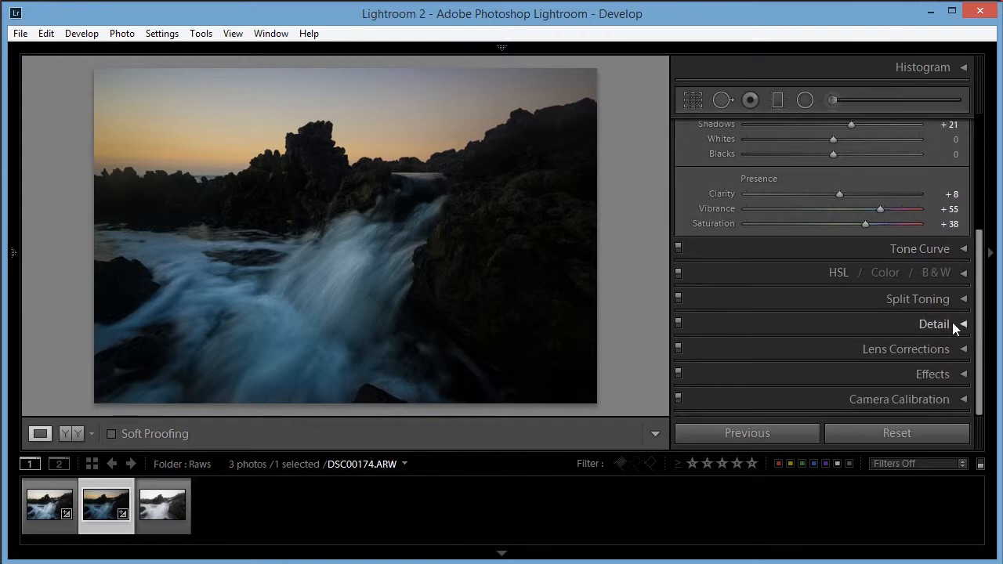
pyautogui.click(931, 324)
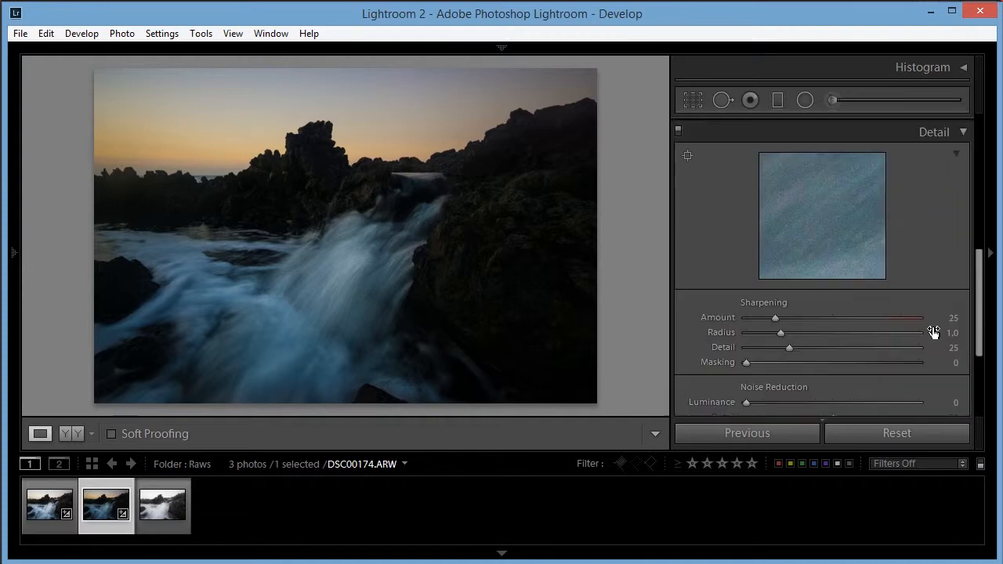
pyautogui.click(931, 133)
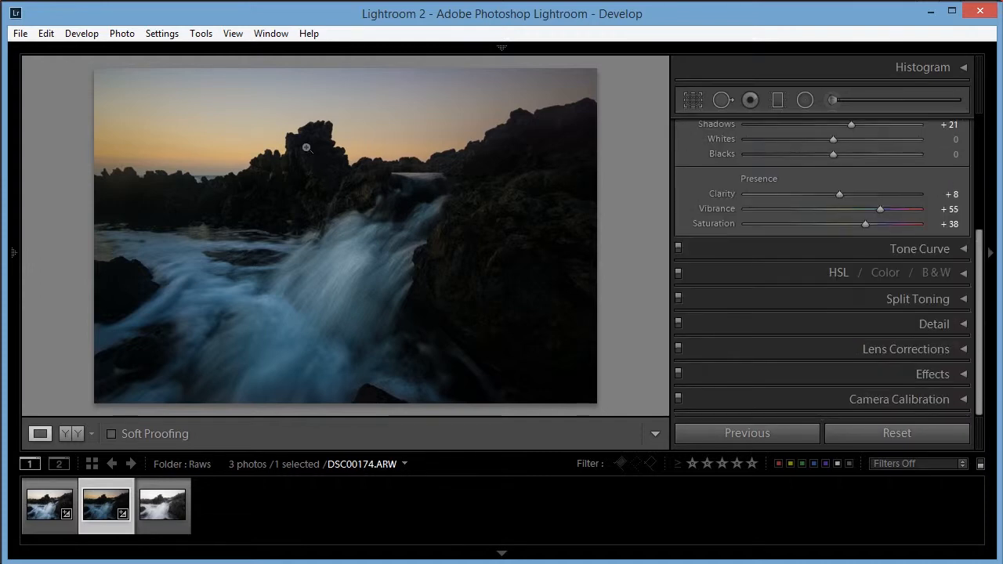
pyautogui.click(961, 274)
pyautogui.moveTo(978, 286); pyautogui.dragTo(978, 298)
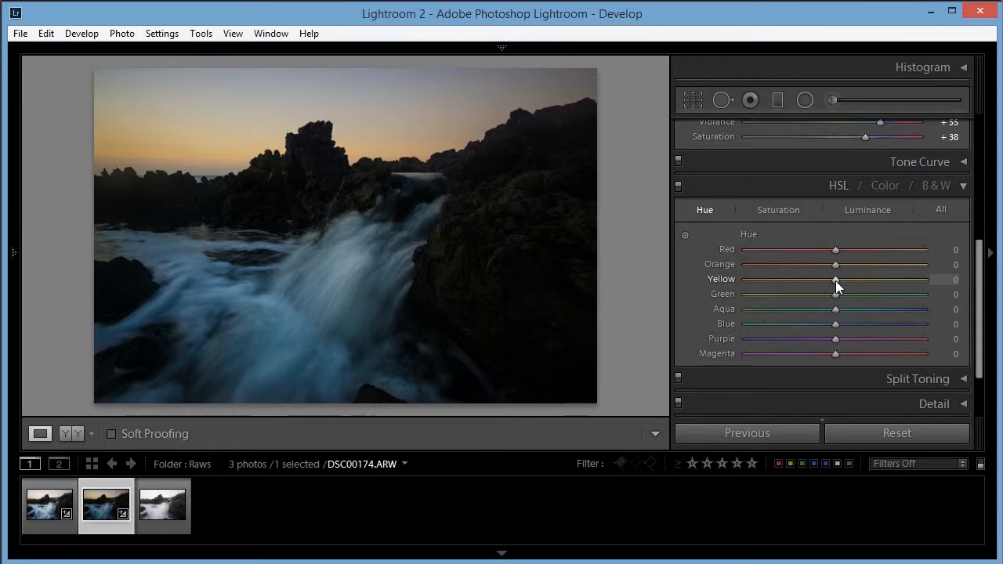
pyautogui.moveTo(832, 280); pyautogui.dragTo(811, 267)
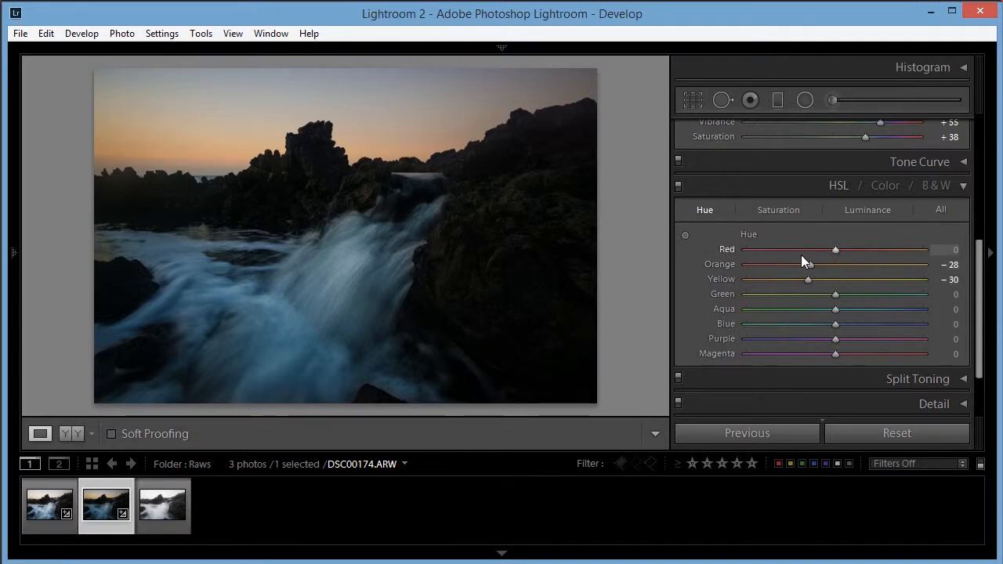
# Set the tone of DSC00175.ARW to Highlights +100, Shadows −100 and Exposure −0.43
pyautogui.click(164, 499)
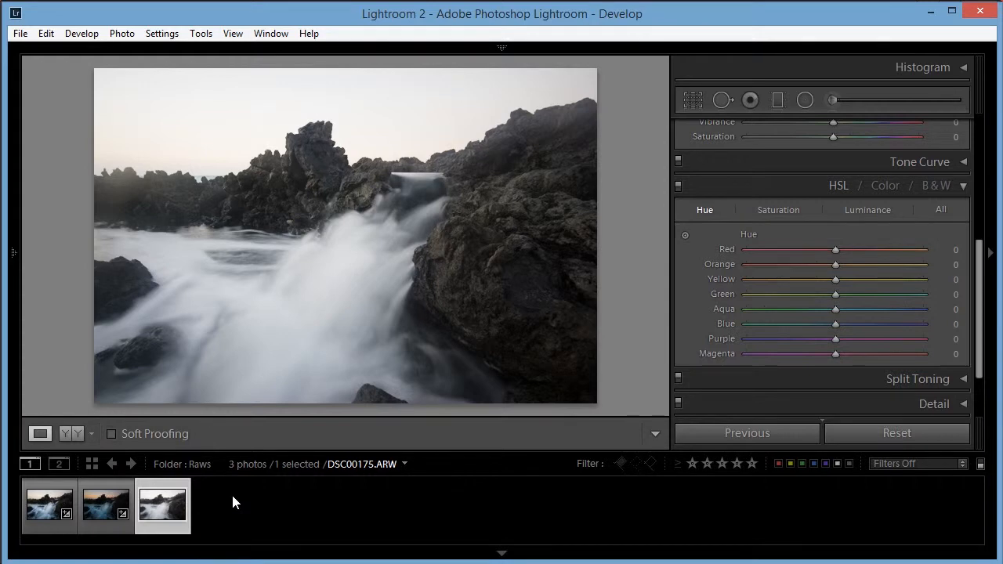
pyautogui.moveTo(978, 296); pyautogui.dragTo(979, 167)
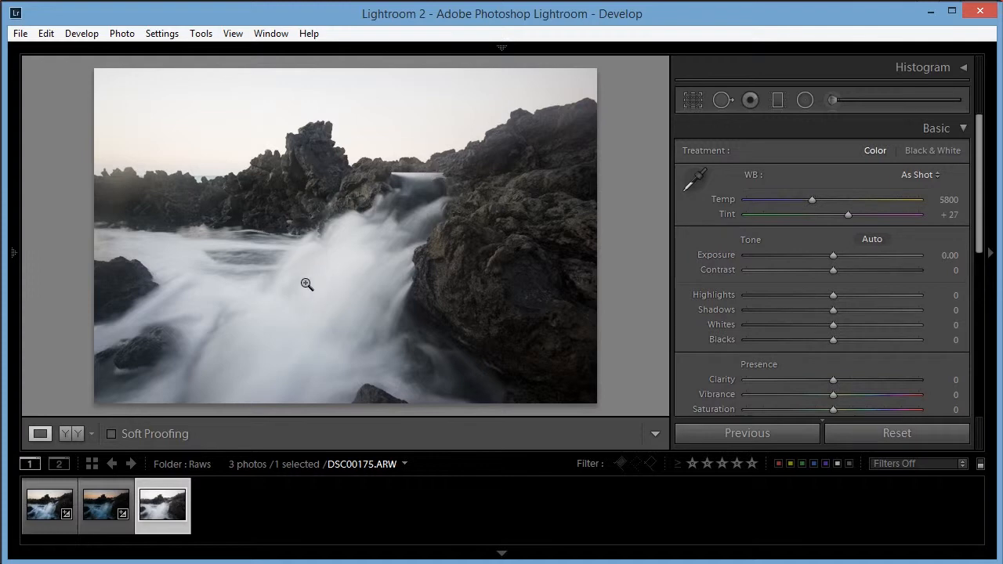
pyautogui.scroll(-1, 951, 235)
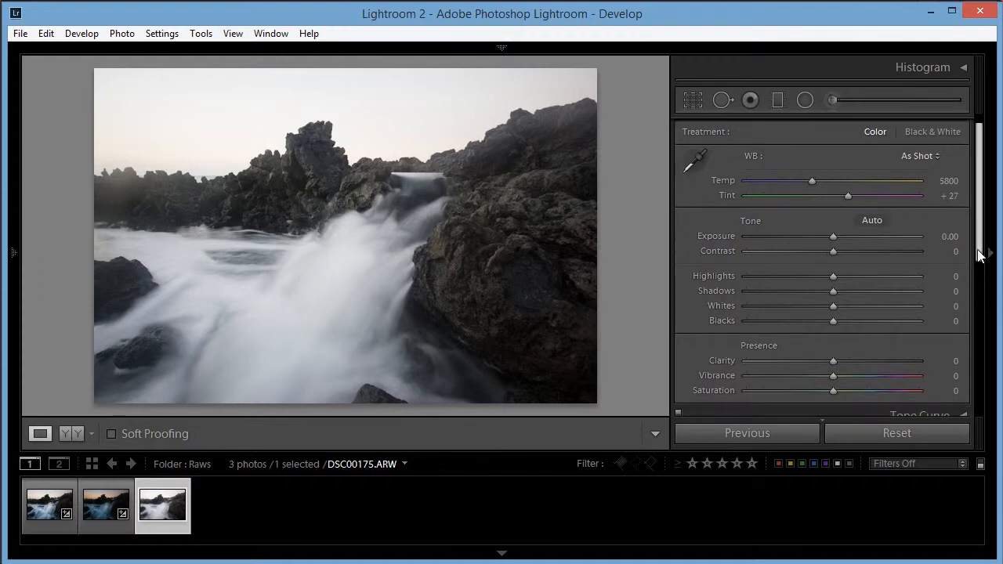
pyautogui.scroll(1, 951, 235)
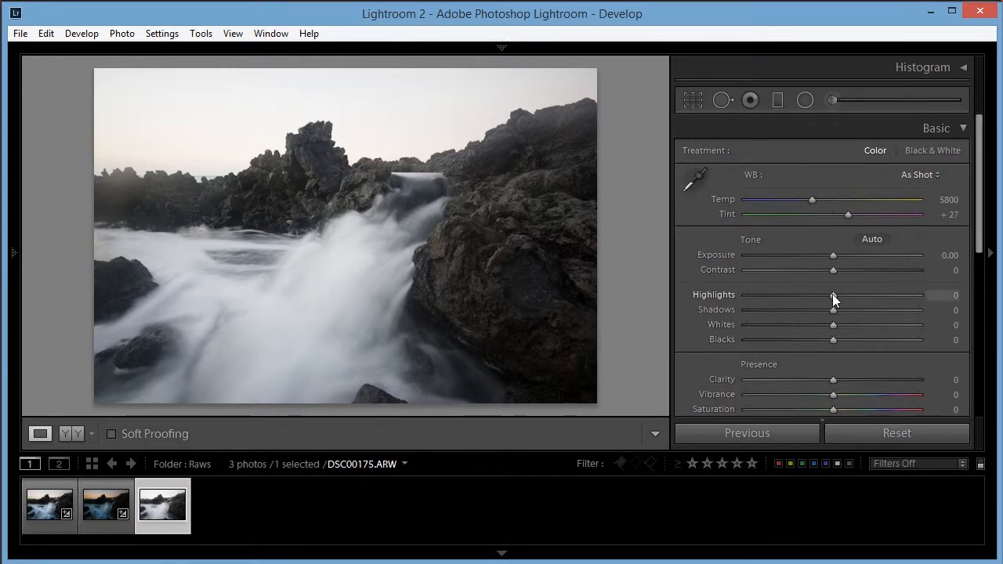
pyautogui.moveTo(832, 294); pyautogui.dragTo(914, 292)
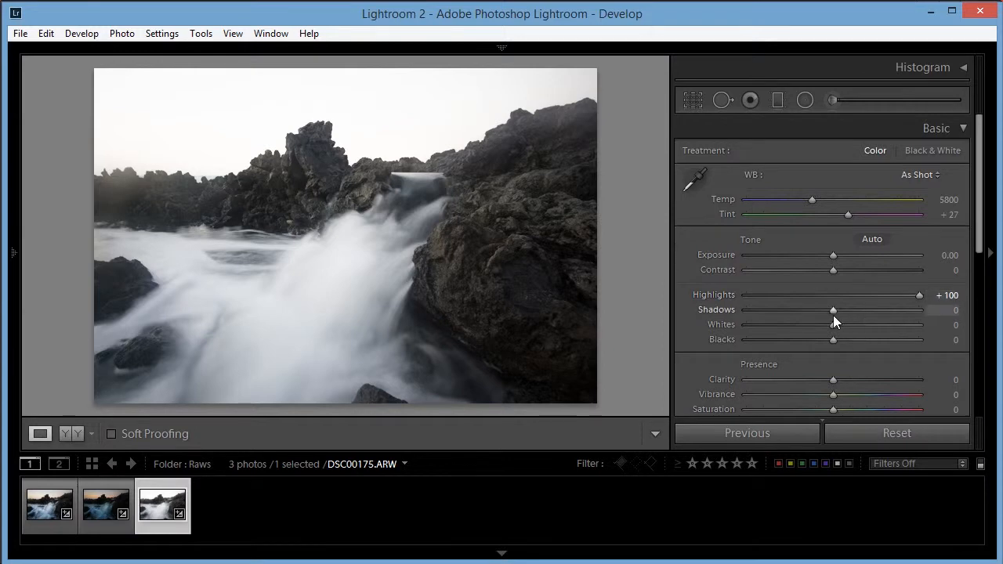
pyautogui.moveTo(830, 306); pyautogui.dragTo(735, 309)
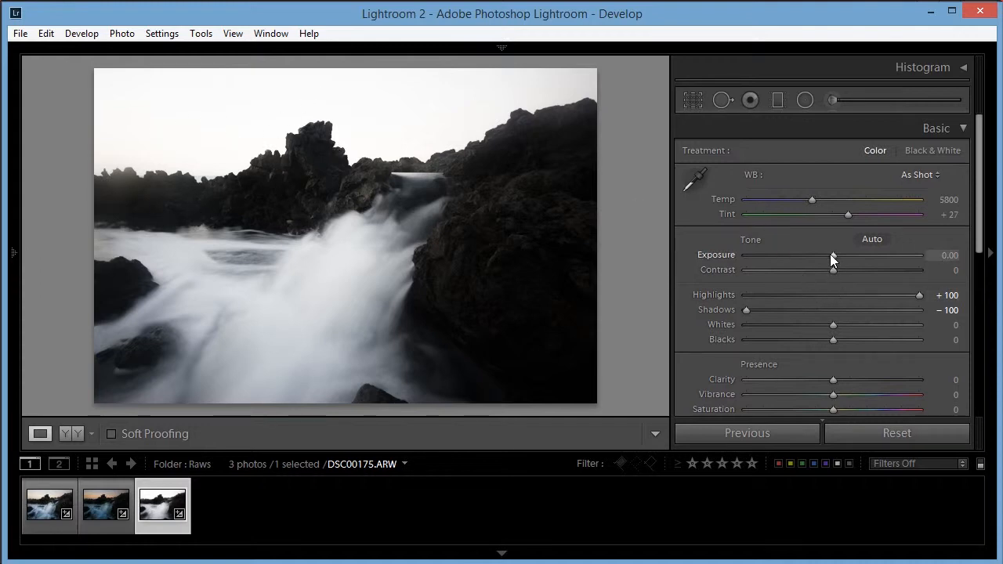
pyautogui.moveTo(829, 254); pyautogui.dragTo(821, 251)
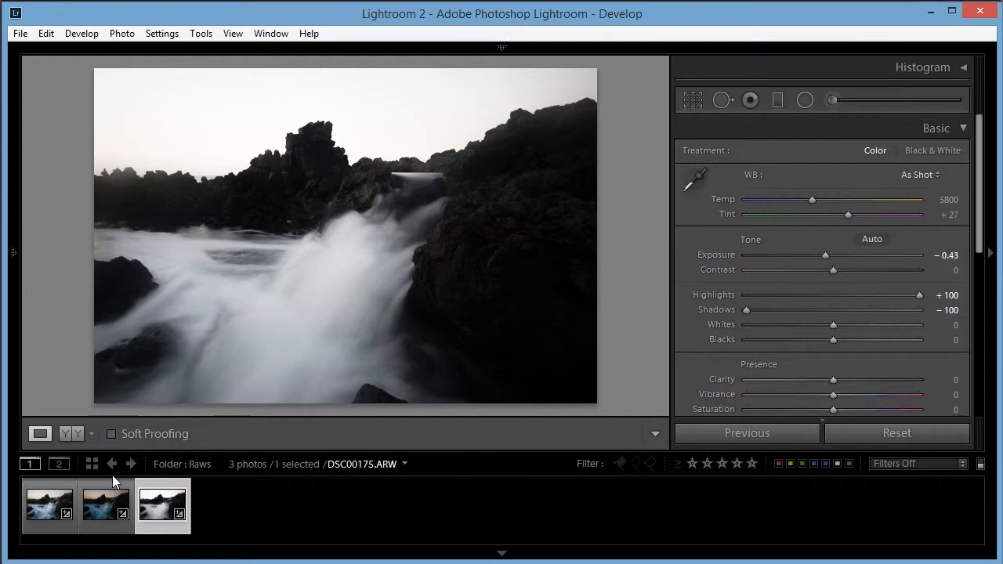
# Select all three waterfall photos and open them as layers of one document in Photoshop
pyautogui.hotkey('ctrl', 'a')
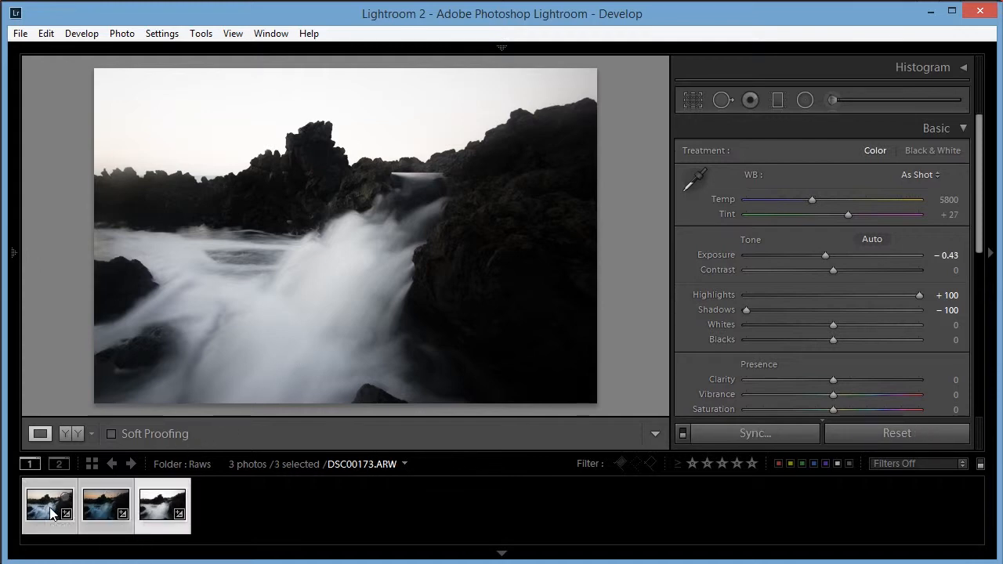
pyautogui.rightClick(49, 508)
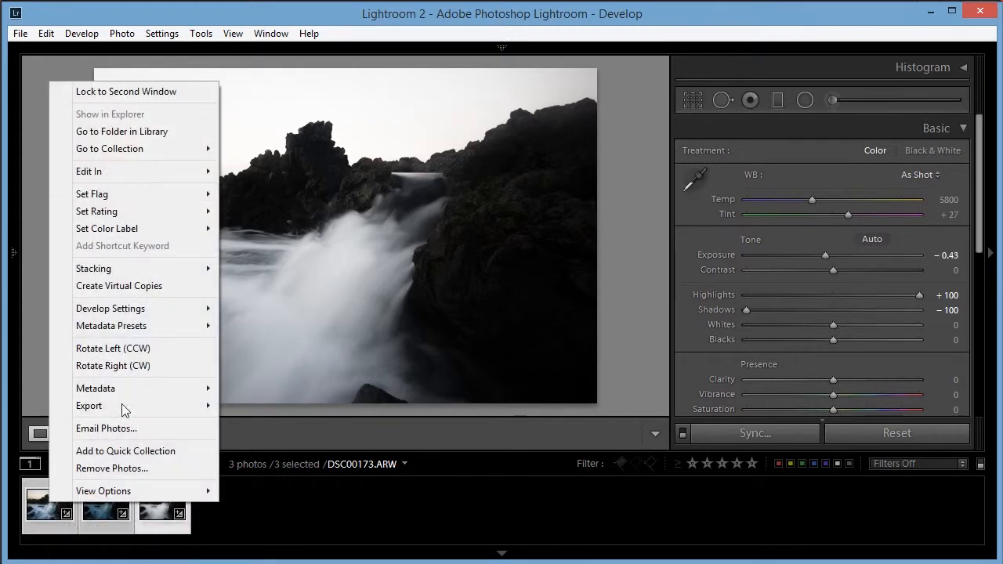
pyautogui.moveTo(208, 176)
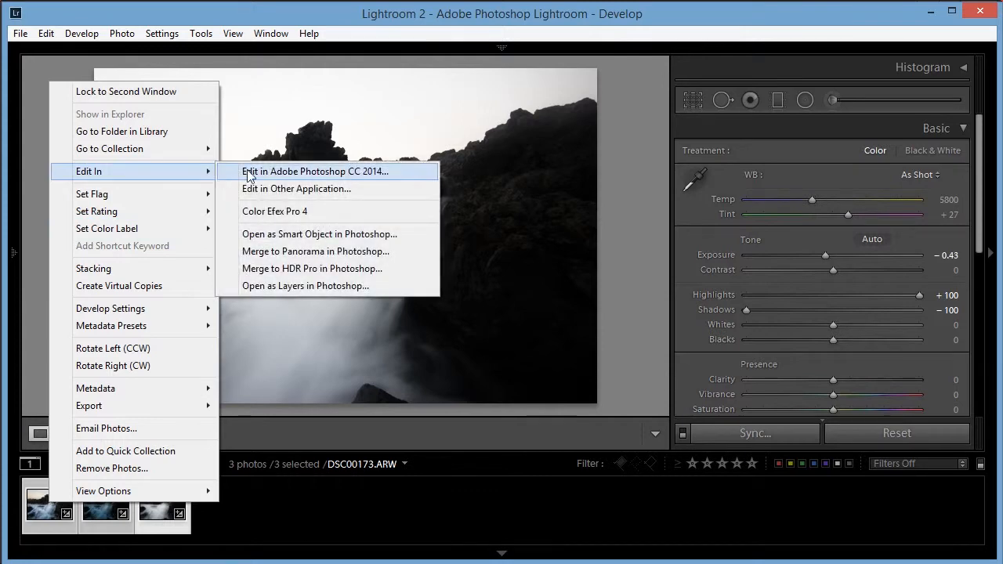
pyautogui.click(279, 287)
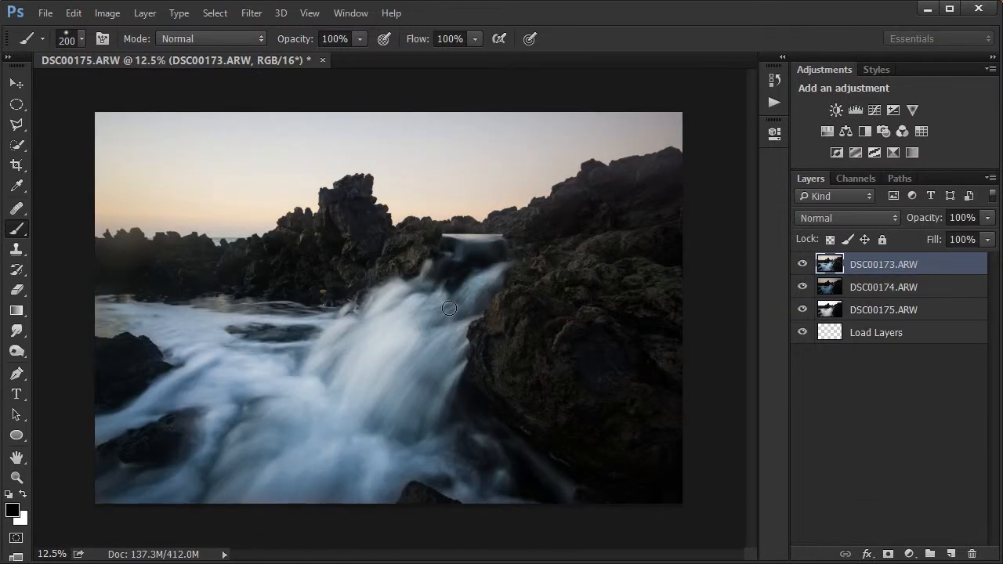
# Remove the empty Load Layers layer and move DSC00175.ARW to the top of the layer stack
pyautogui.click(866, 313)
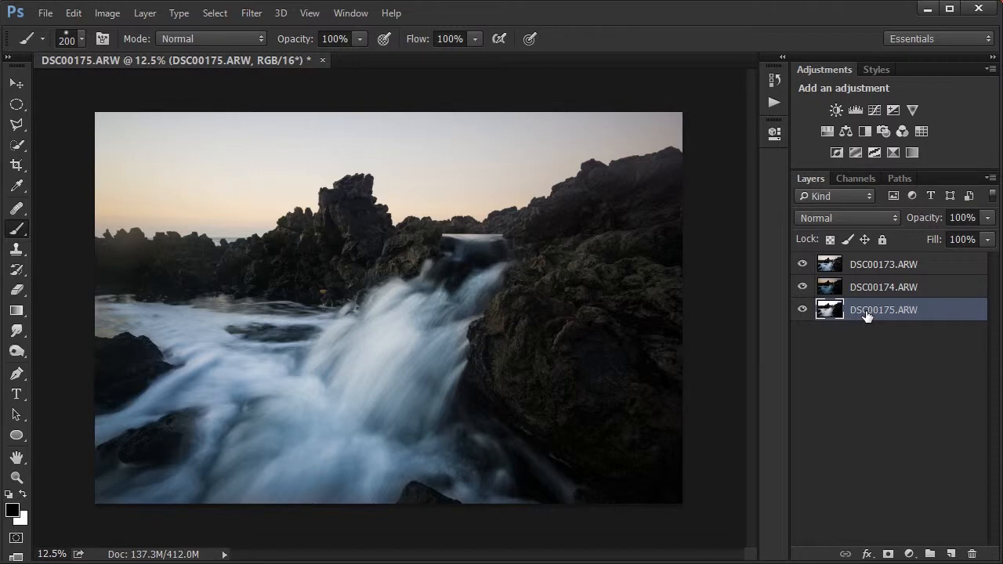
pyautogui.moveTo(866, 314); pyautogui.dragTo(860, 262)
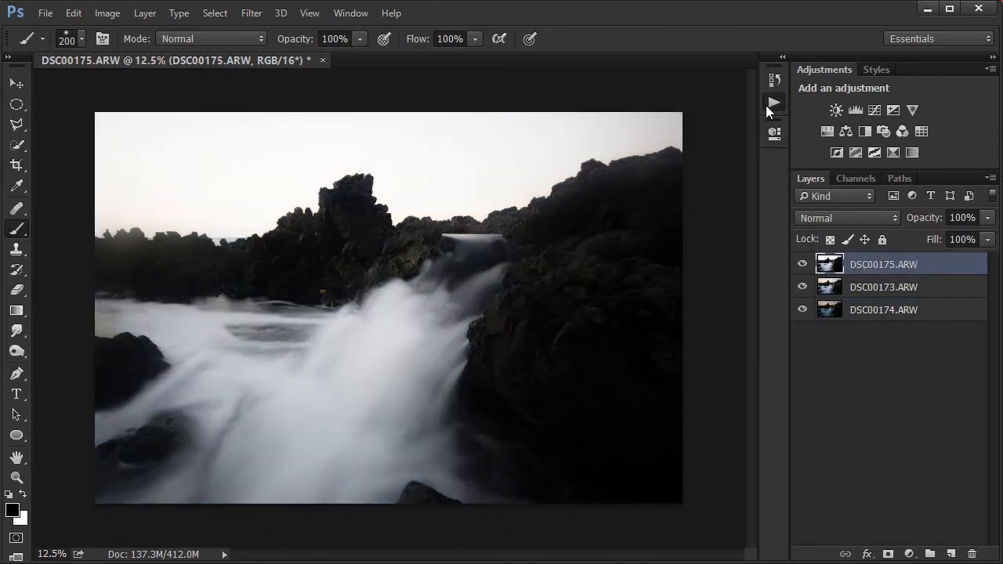
# Generate luminance mask channels from DSC00175.ARW with the JM Luminance Masks action and delete that layer
pyautogui.click(767, 104)
pyautogui.click(659, 383)
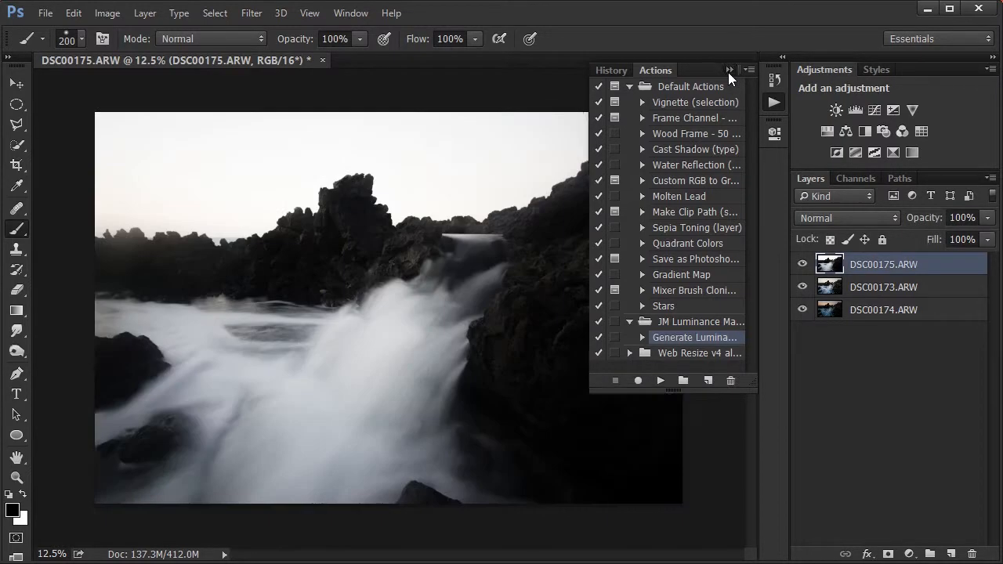
pyautogui.click(727, 72)
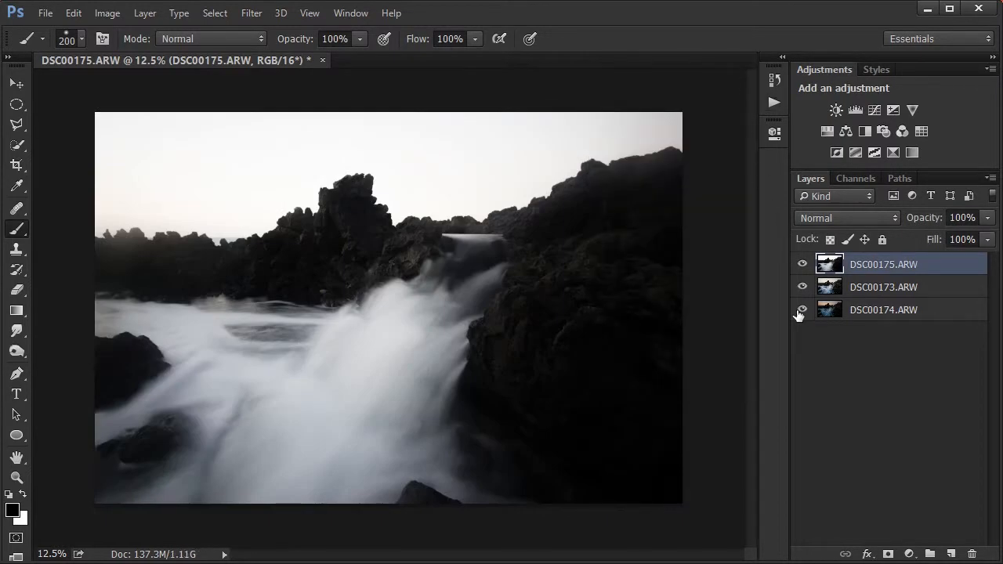
pyautogui.press('Delete')
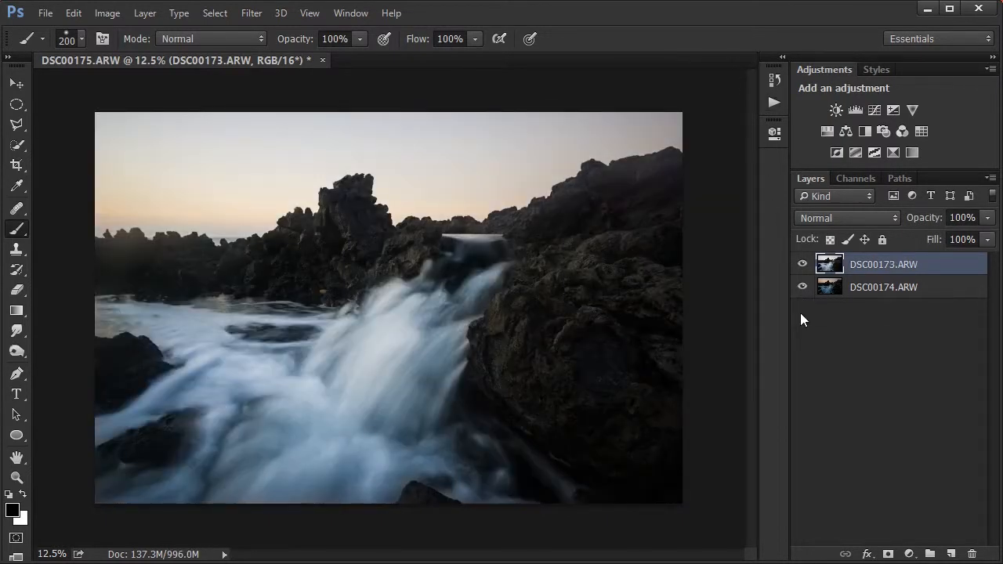
pyautogui.click(855, 178)
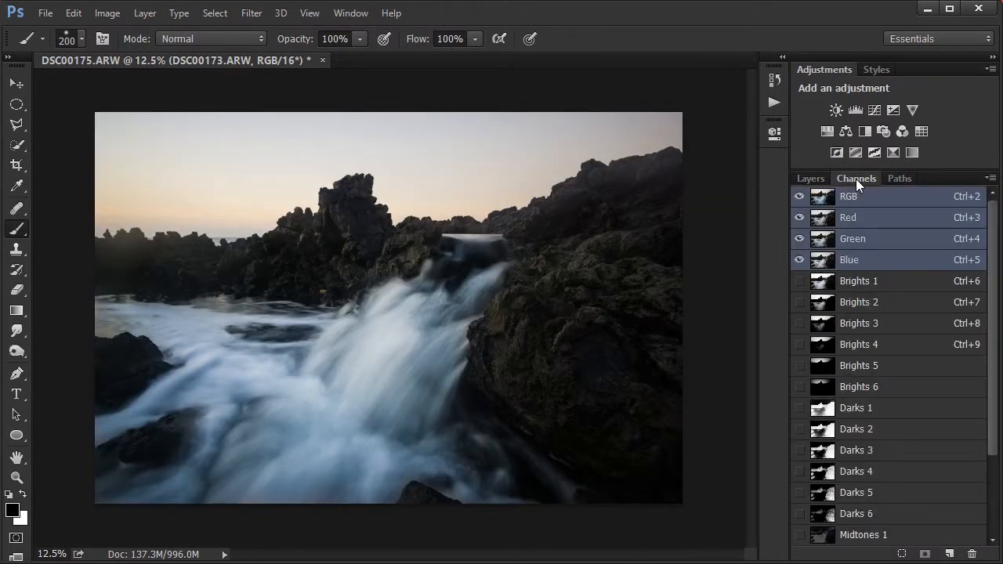
pyautogui.click(802, 178)
# Move the DSC00174.ARW layer above DSC00173.ARW and give it a black layer mask
pyautogui.moveTo(862, 286)
pyautogui.mouseDown()
pyautogui.moveTo(859, 261)
pyautogui.moveTo(864, 269)
pyautogui.mouseUp()
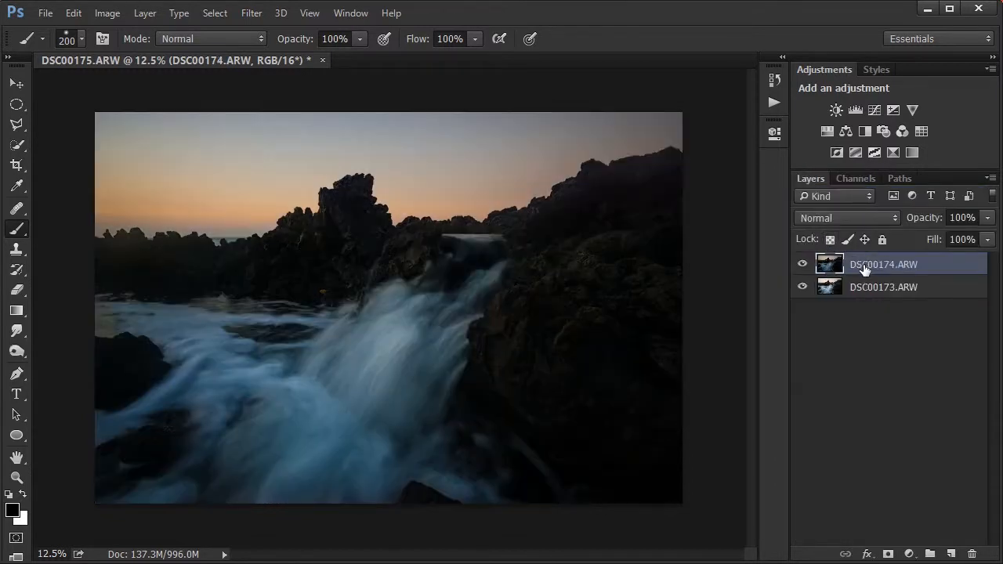
pyautogui.keyDown('alt'); pyautogui.click(889, 553); pyautogui.keyUp('alt')
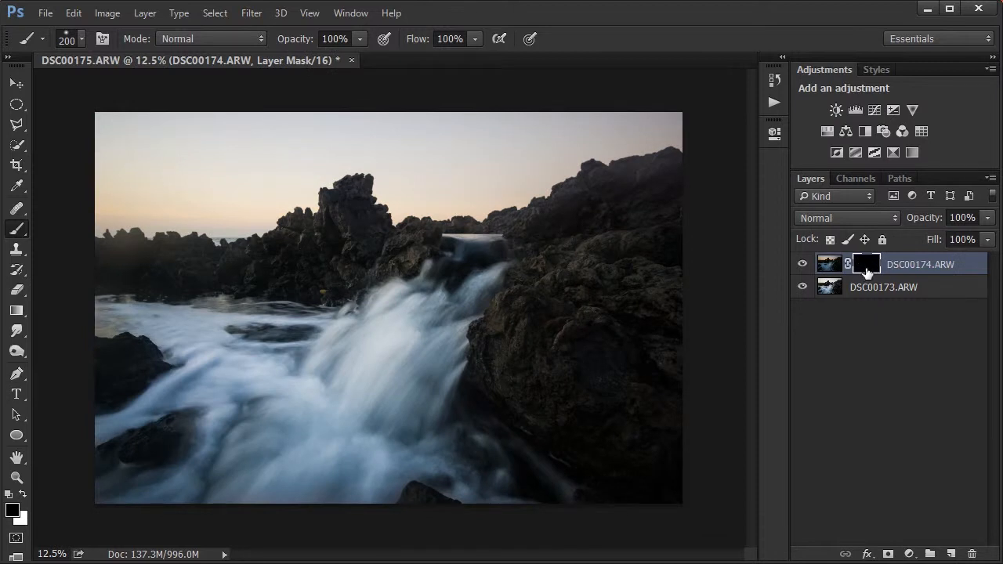
# Compare the Brights 1 and Brights 2 channels, load Brights 1 as a selection, and hide the selection outline
pyautogui.click(863, 180)
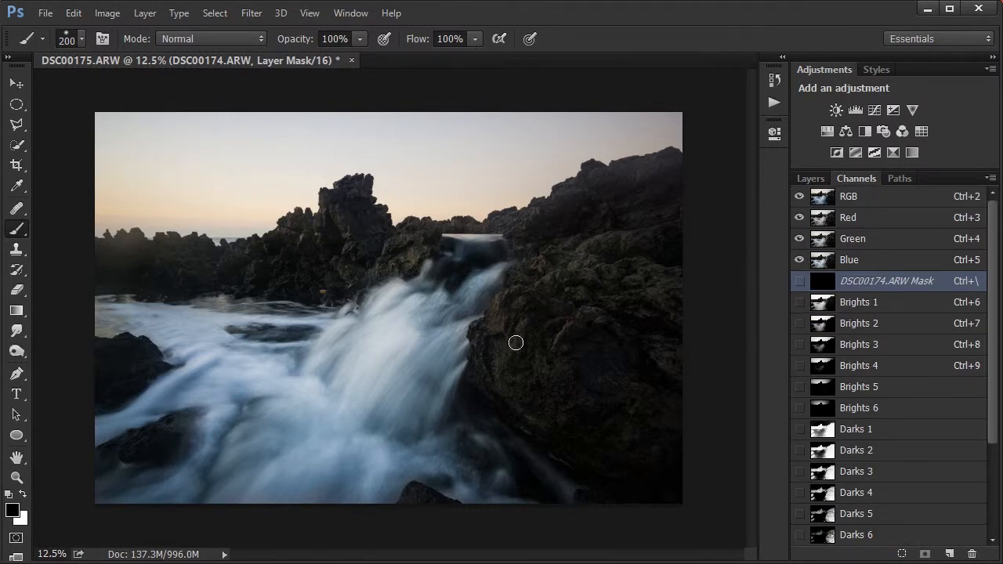
pyautogui.scroll(-1, 858, 314)
pyautogui.click(859, 286)
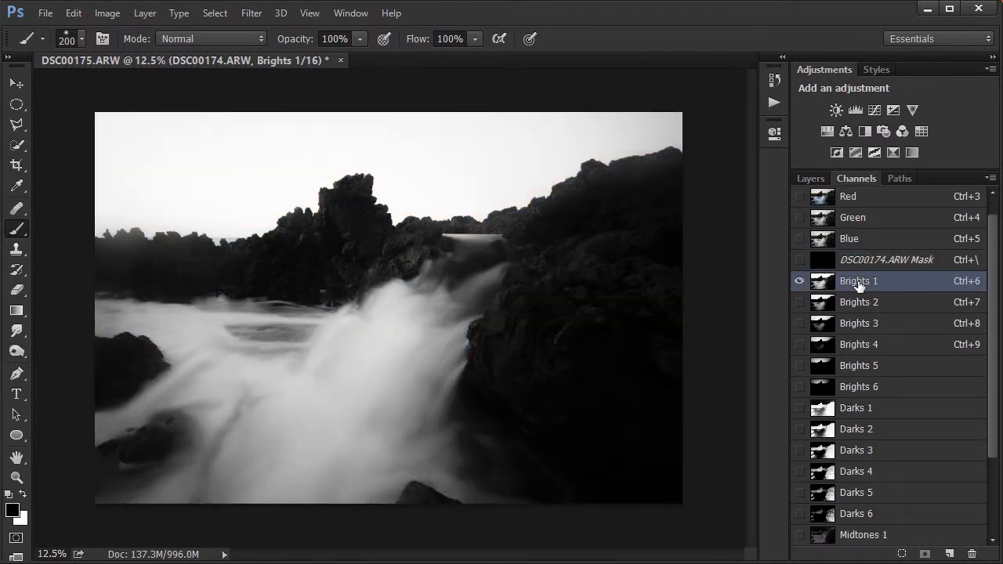
pyautogui.click(867, 306)
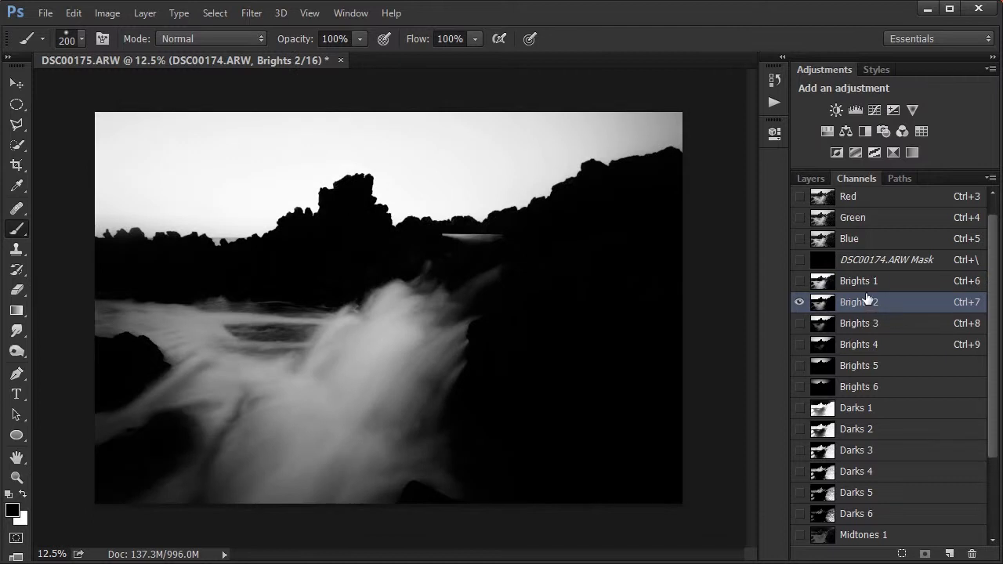
pyautogui.click(860, 284)
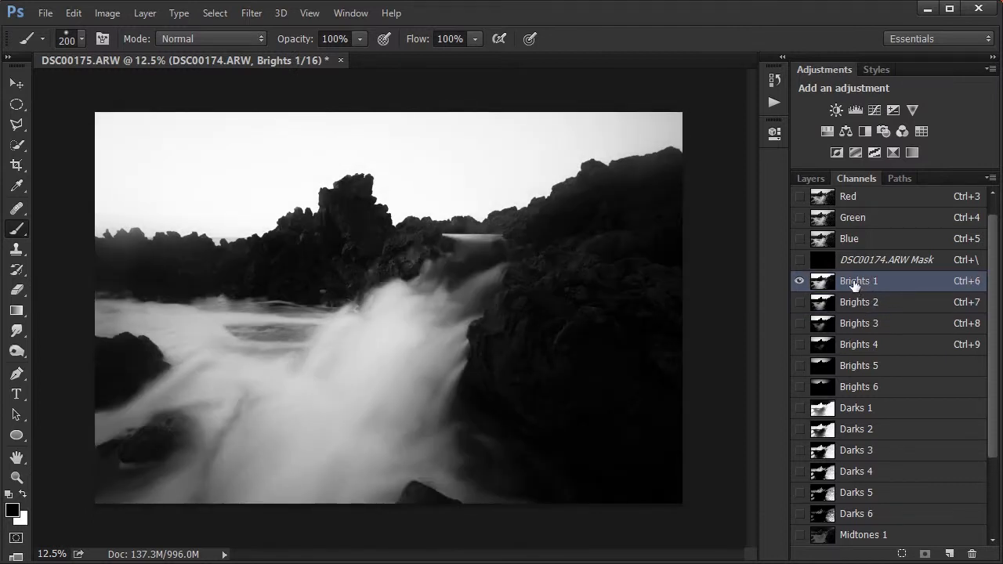
pyautogui.scroll(1, 861, 309)
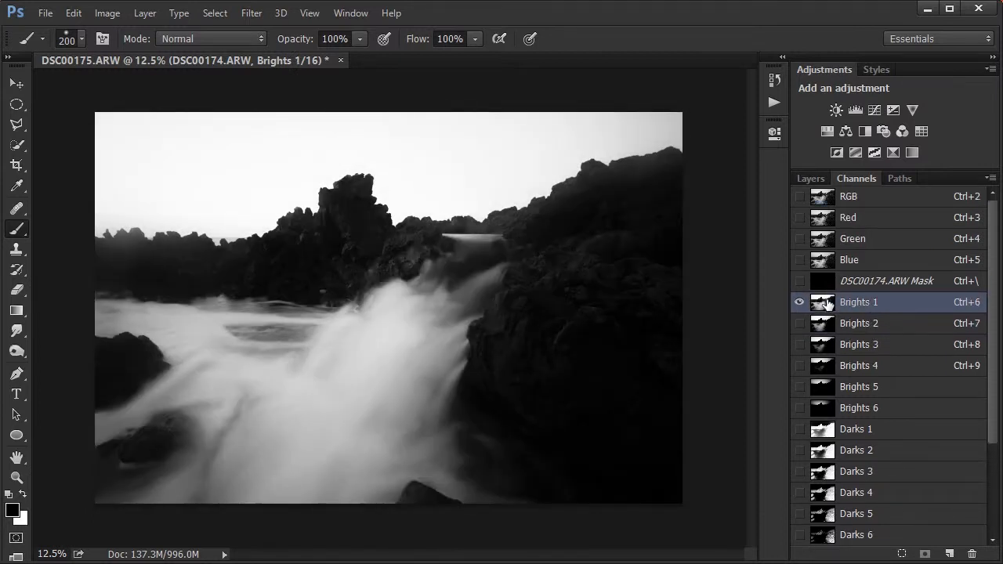
pyautogui.keyDown('ctrl'); pyautogui.click(828, 306); pyautogui.keyUp('ctrl')
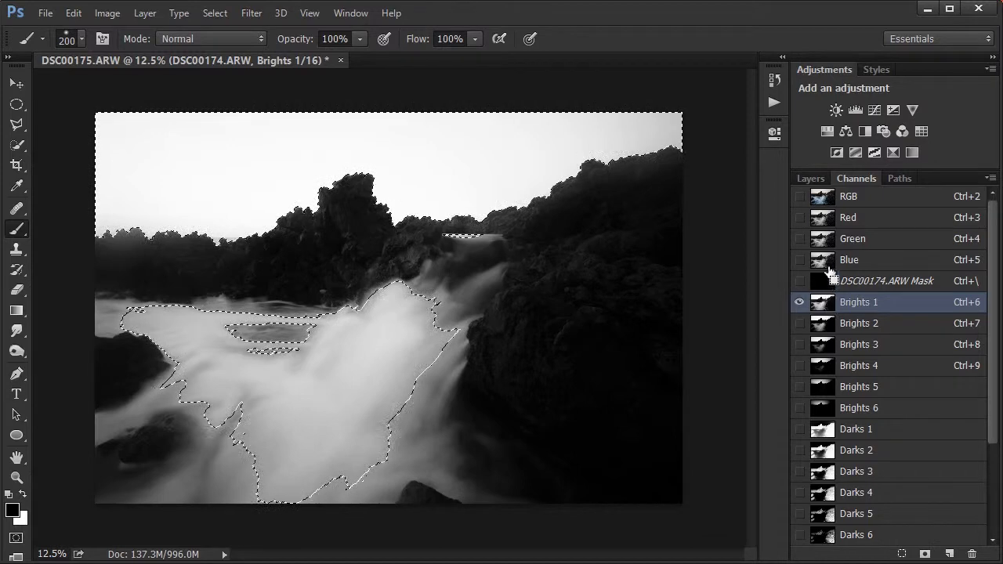
pyautogui.click(820, 178)
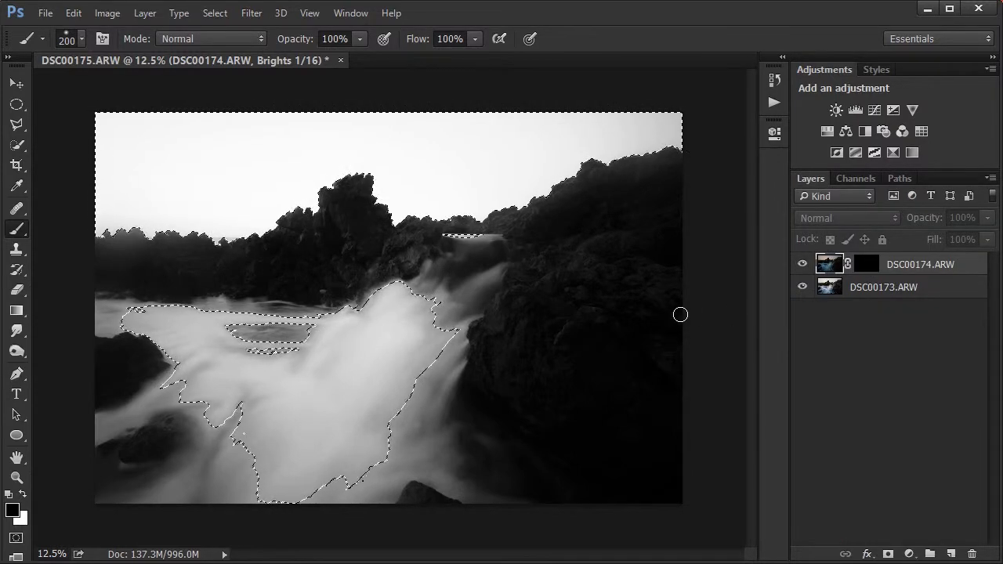
pyautogui.hotkey('ctrl', 'h')
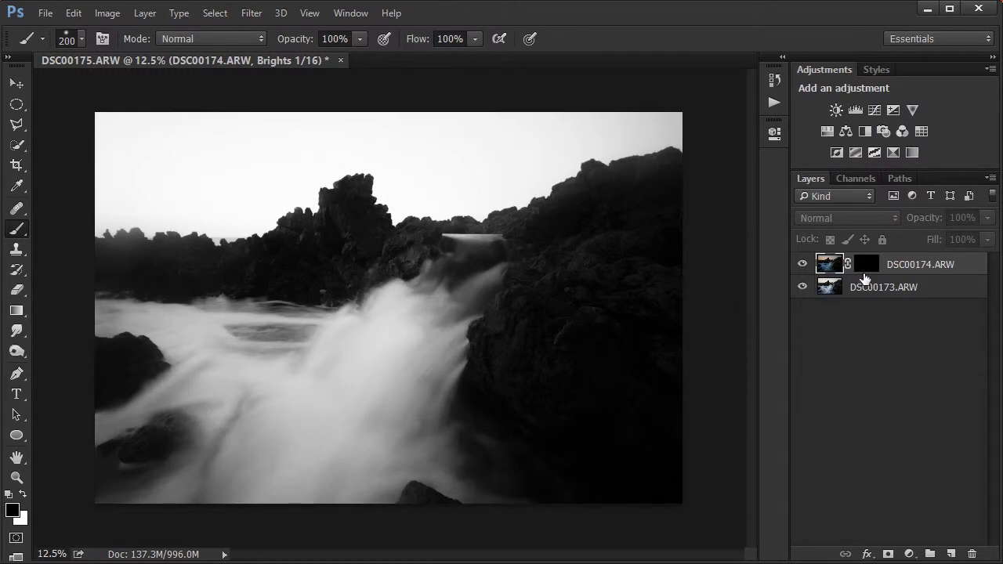
# Paint white over the sky on the DSC00174.ARW layer mask through the Brights 1 selection with an 800-pixel brush
pyautogui.click(868, 265)
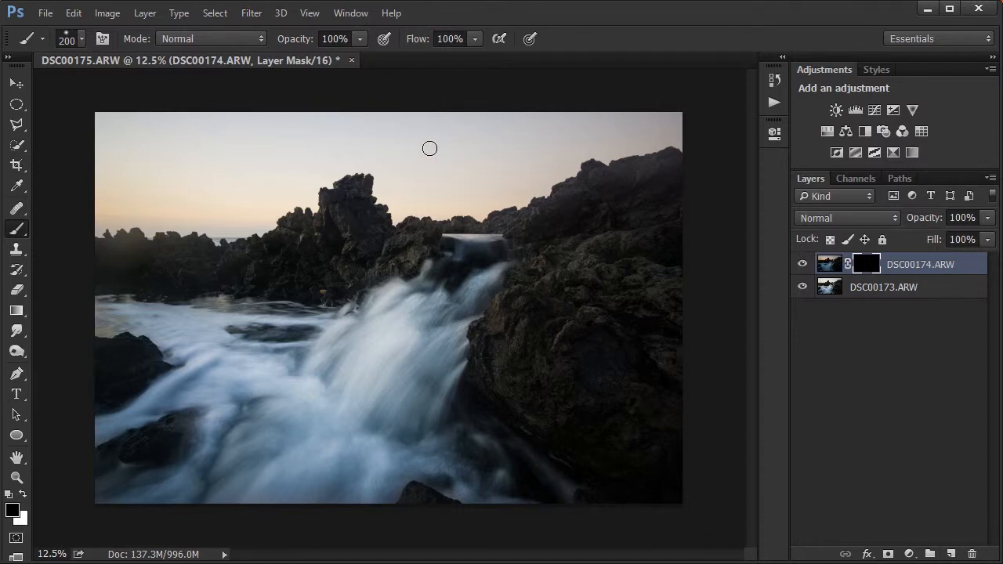
pyautogui.press(']')
pyautogui.press(']')
pyautogui.press(']')
pyautogui.press(']')
pyautogui.press(']')
pyautogui.press(']')
pyautogui.press('x')
pyautogui.moveTo(441, 152)
pyautogui.mouseDown()
pyautogui.moveTo(476, 170)
pyautogui.moveTo(491, 128)
pyautogui.moveTo(428, 166)
pyautogui.moveTo(492, 147)
pyautogui.moveTo(381, 187)
pyautogui.moveTo(382, 170)
pyautogui.moveTo(403, 209)
pyautogui.moveTo(457, 182)
pyautogui.moveTo(517, 170)
pyautogui.moveTo(479, 196)
pyautogui.moveTo(571, 144)
pyautogui.moveTo(529, 188)
pyautogui.moveTo(554, 164)
pyautogui.moveTo(674, 125)
pyautogui.moveTo(516, 145)
pyautogui.moveTo(648, 123)
pyautogui.moveTo(317, 121)
pyautogui.moveTo(431, 116)
pyautogui.moveTo(295, 159)
pyautogui.moveTo(344, 160)
pyautogui.moveTo(211, 226)
pyautogui.moveTo(272, 226)
pyautogui.moveTo(92, 219)
pyautogui.moveTo(198, 139)
pyautogui.moveTo(73, 134)
pyautogui.moveTo(321, 105)
pyautogui.moveTo(130, 139)
pyautogui.moveTo(233, 121)
pyautogui.moveTo(111, 120)
pyautogui.moveTo(102, 211)
pyautogui.moveTo(224, 222)
pyautogui.moveTo(294, 204)
pyautogui.moveTo(324, 170)
pyautogui.moveTo(360, 153)
pyautogui.moveTo(395, 202)
pyautogui.moveTo(480, 199)
pyautogui.moveTo(703, 133)
pyautogui.moveTo(308, 131)
pyautogui.moveTo(377, 128)
pyautogui.moveTo(468, 91)
pyautogui.moveTo(488, 173)
pyautogui.moveTo(534, 157)
pyautogui.moveTo(420, 196)
pyautogui.moveTo(379, 192)
pyautogui.moveTo(383, 172)
pyautogui.moveTo(415, 193)
pyautogui.moveTo(502, 195)
pyautogui.moveTo(577, 149)
pyautogui.moveTo(679, 122)
pyautogui.moveTo(604, 134)
pyautogui.moveTo(454, 130)
pyautogui.moveTo(247, 164)
pyautogui.moveTo(277, 201)
pyautogui.moveTo(94, 227)
pyautogui.moveTo(165, 170)
pyautogui.moveTo(242, 130)
pyautogui.moveTo(112, 130)
pyautogui.moveTo(579, 120)
pyautogui.mouseUp()
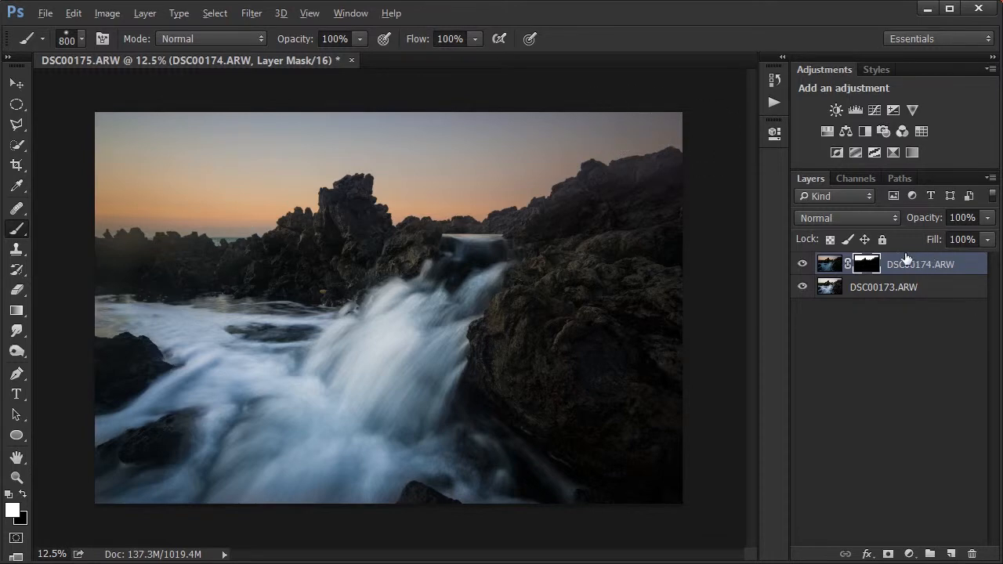
# Display the DSC00174.ARW layer mask on its own, clearing the active selection and preparing a 300-pixel black brush
pyautogui.keyDown('alt'); pyautogui.click(856, 266); pyautogui.keyUp('alt')
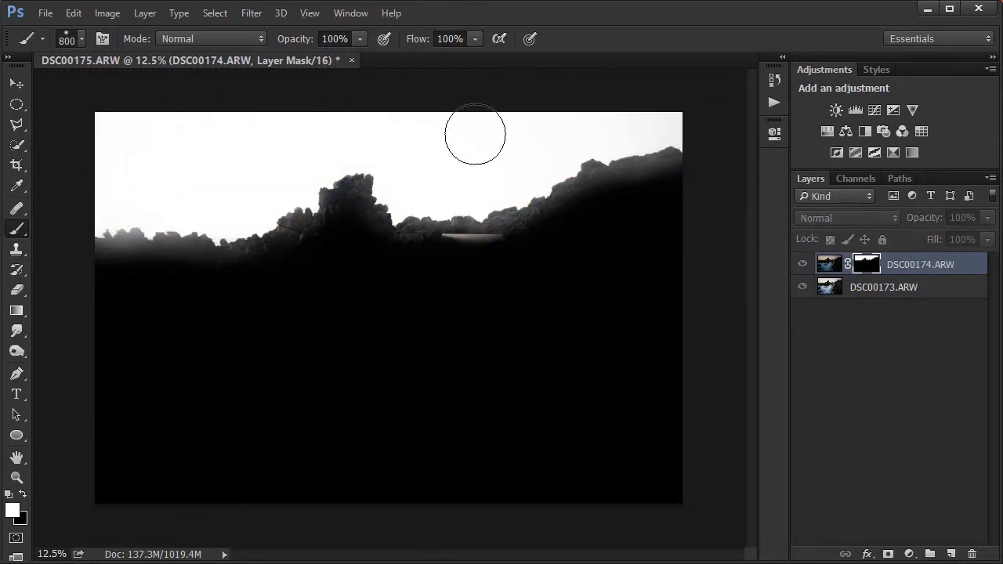
pyautogui.scroll(3, 485, 186)
pyautogui.scroll(1, 485, 187)
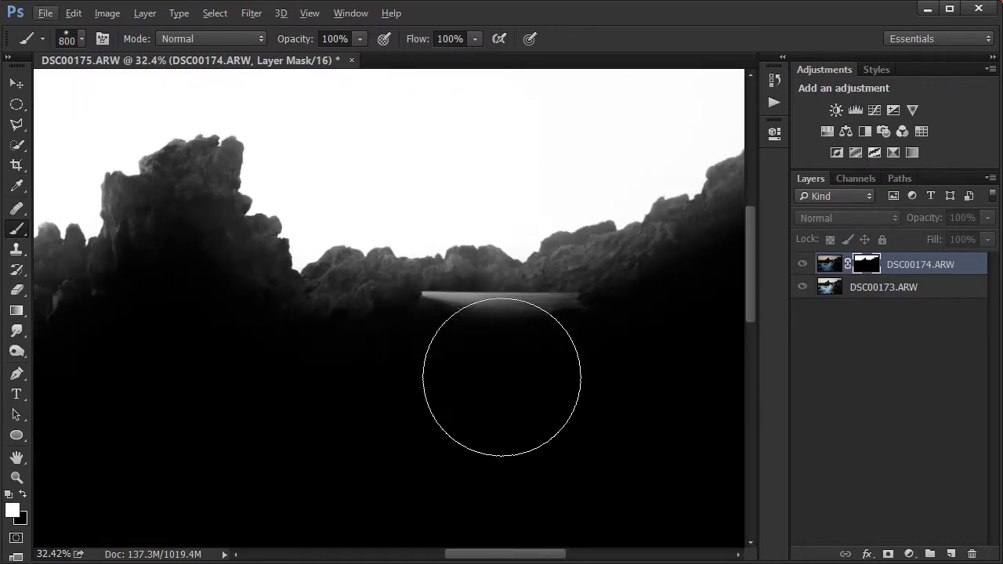
pyautogui.press('x')
pyautogui.press('[')
pyautogui.press('[')
pyautogui.press('[')
pyautogui.press('[')
pyautogui.press('[')
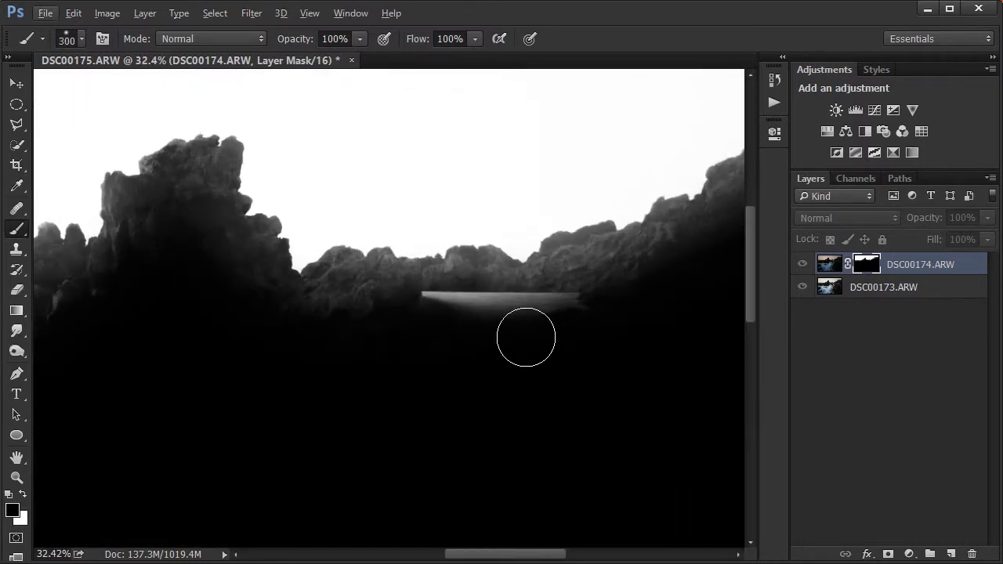
pyautogui.hotkey('ctrl', 'alt', '2')
pyautogui.hotkey('ctrl', 'd')
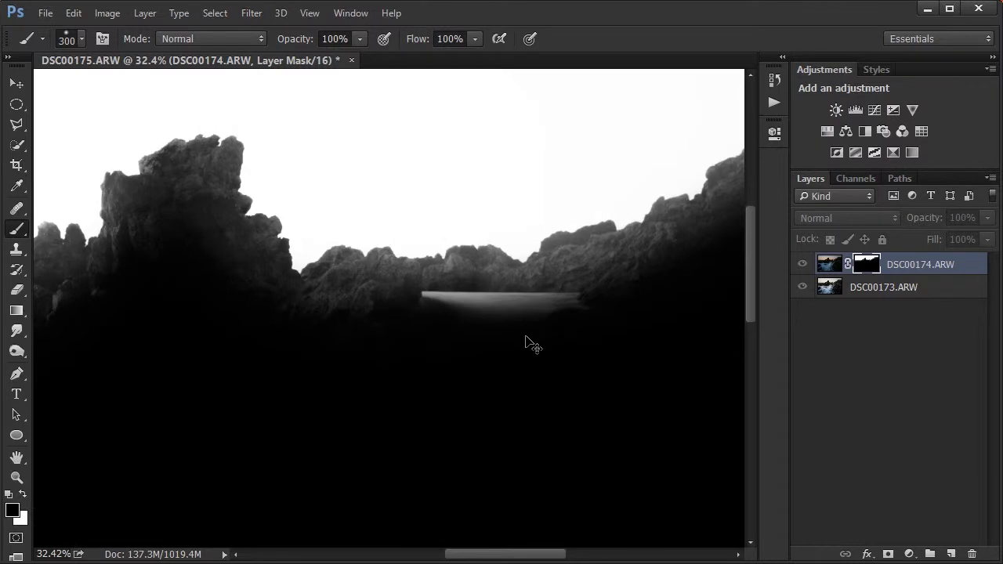
# Paint black over the waterfall lip and the rocks along the horizon in the DSC00174.ARW mask, and return to the image
pyautogui.moveTo(573, 313)
pyautogui.mouseDown()
pyautogui.moveTo(468, 312)
pyautogui.moveTo(552, 305)
pyautogui.moveTo(411, 322)
pyautogui.moveTo(443, 310)
pyautogui.moveTo(318, 325)
pyautogui.mouseUp()
pyautogui.moveTo(482, 306)
pyautogui.mouseDown()
pyautogui.moveTo(267, 354)
pyautogui.moveTo(414, 318)
pyautogui.moveTo(154, 409)
pyautogui.moveTo(652, 233)
pyautogui.mouseUp()
pyautogui.moveTo(235, 313); pyautogui.dragTo(603, 272)
pyautogui.moveTo(284, 333); pyautogui.dragTo(562, 278)
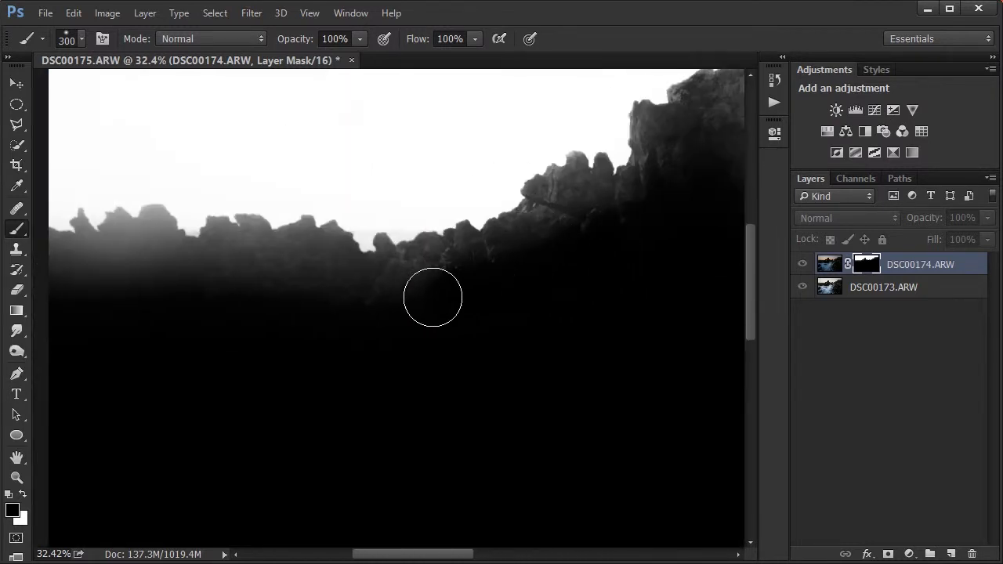
pyautogui.moveTo(360, 298); pyautogui.dragTo(600, 298)
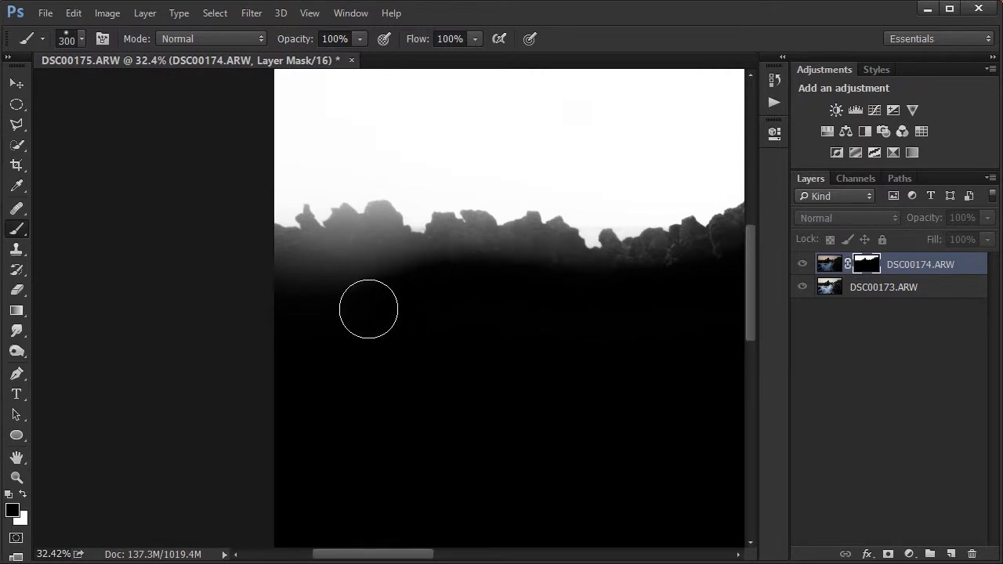
pyautogui.keyDown('alt'); pyautogui.click(868, 268); pyautogui.keyUp('alt')
pyautogui.scroll(-2, 630, 293)
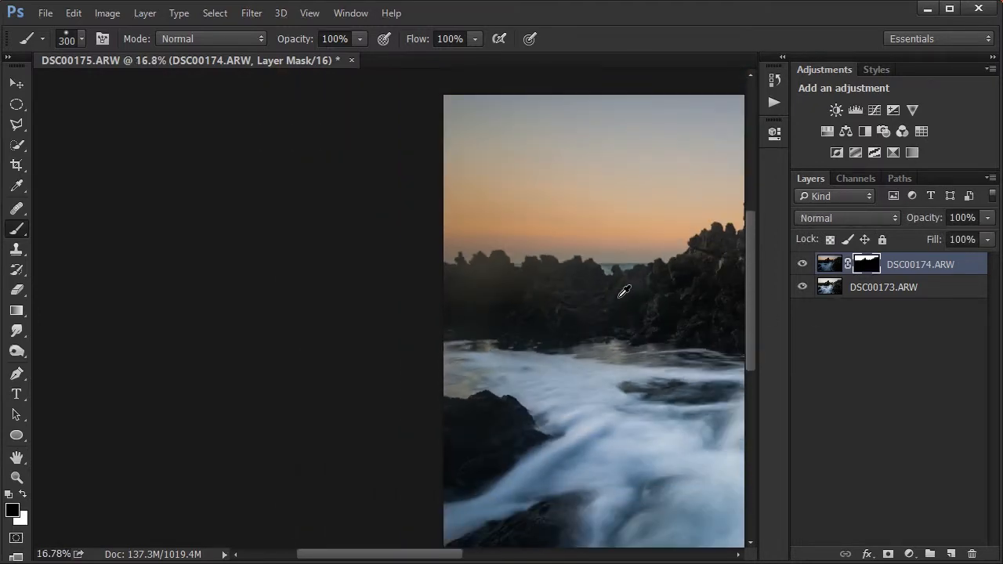
pyautogui.scroll(-1, 477, 216)
pyautogui.press('alt')
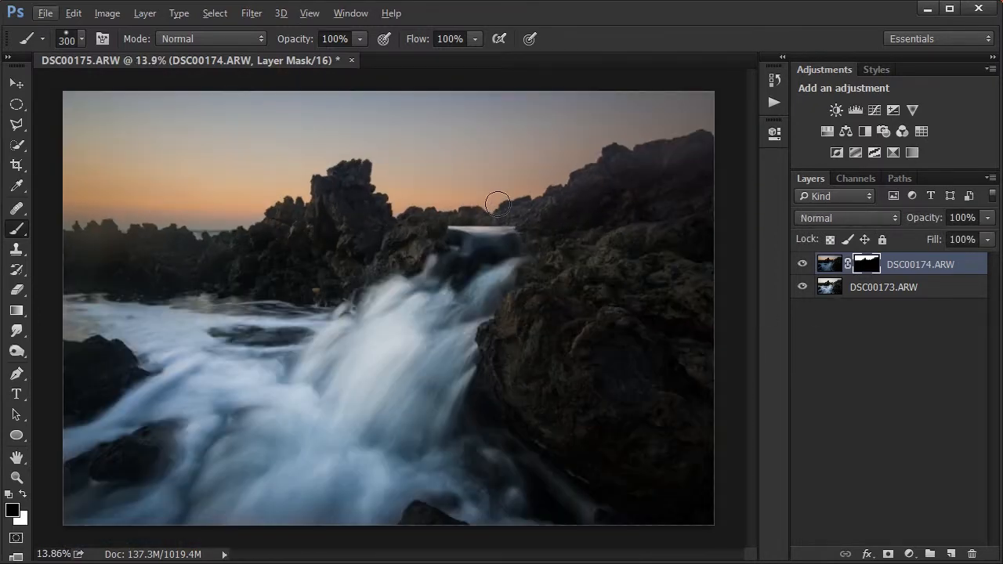
# Add a Curves adjustment above DSC00173.ARW and pull the middle of the RGB curve down to darken the image
pyautogui.click(876, 288)
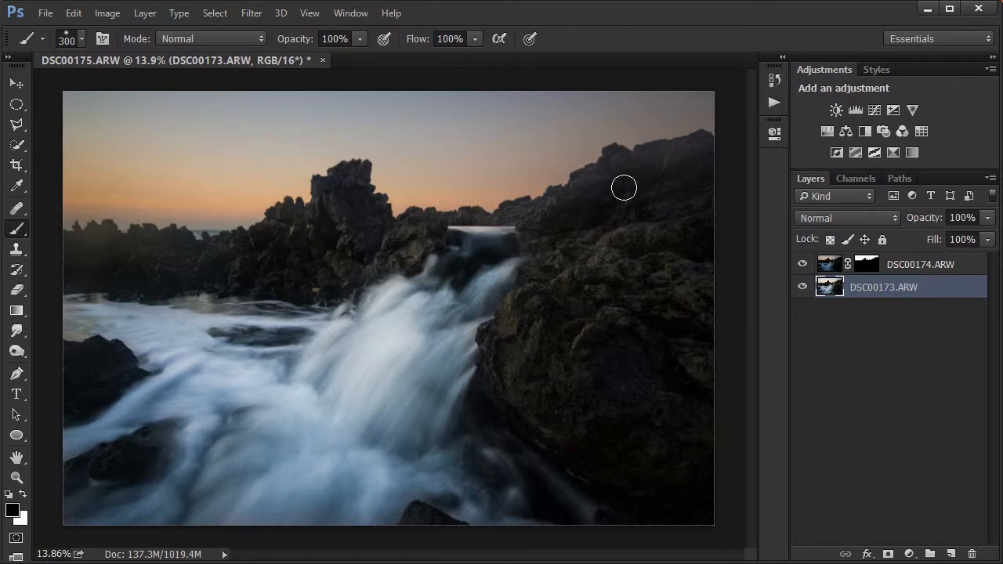
pyautogui.scroll(3, 624, 188)
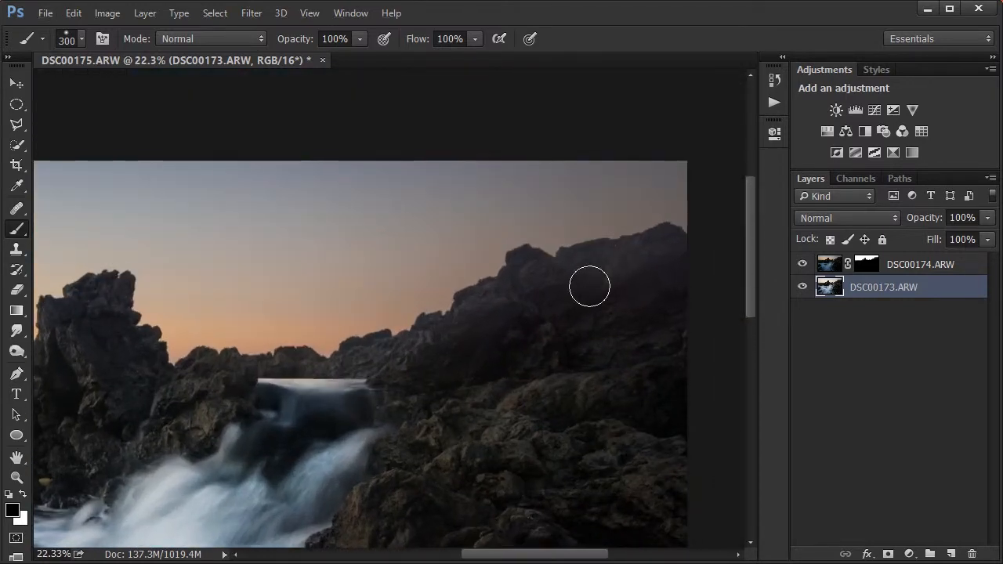
pyautogui.scroll(2, 591, 280)
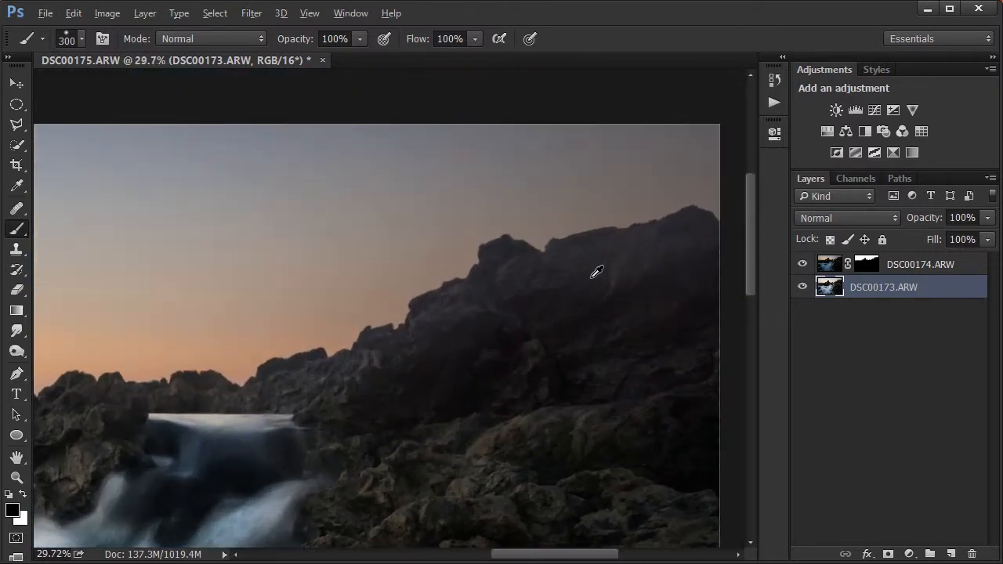
pyautogui.click(873, 110)
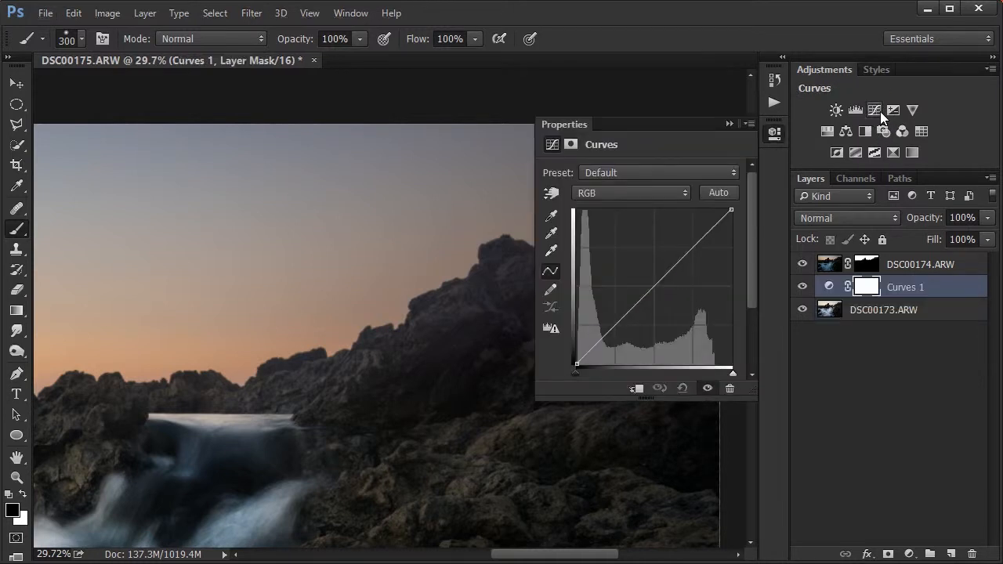
pyautogui.moveTo(412, 313); pyautogui.dragTo(220, 322)
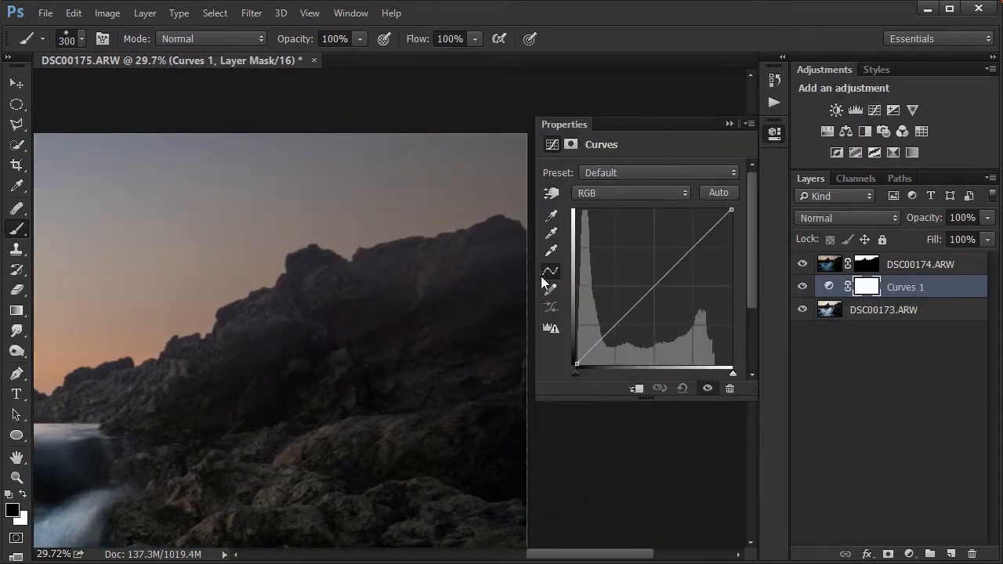
pyautogui.moveTo(649, 291); pyautogui.dragTo(662, 299)
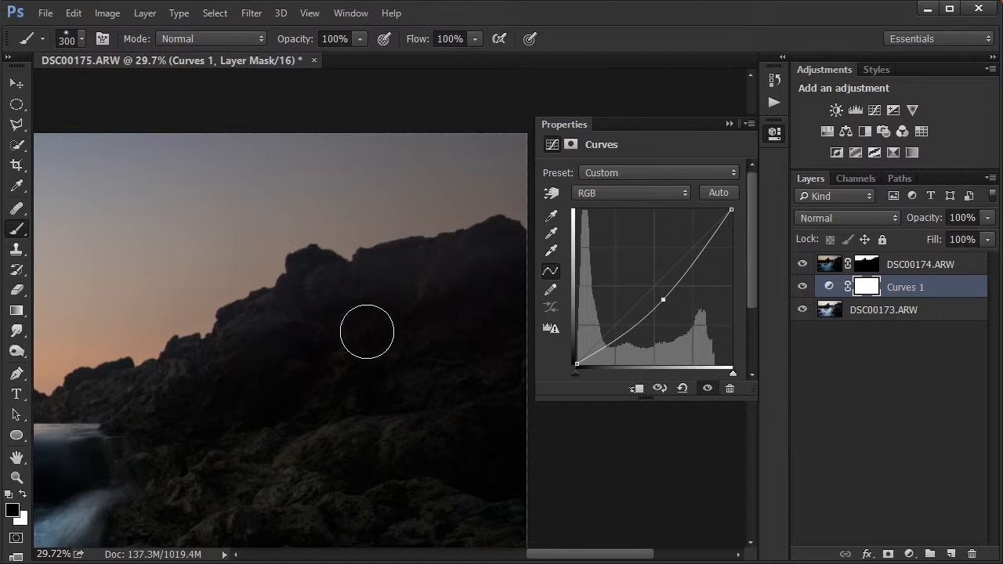
pyautogui.moveTo(657, 304); pyautogui.dragTo(659, 301)
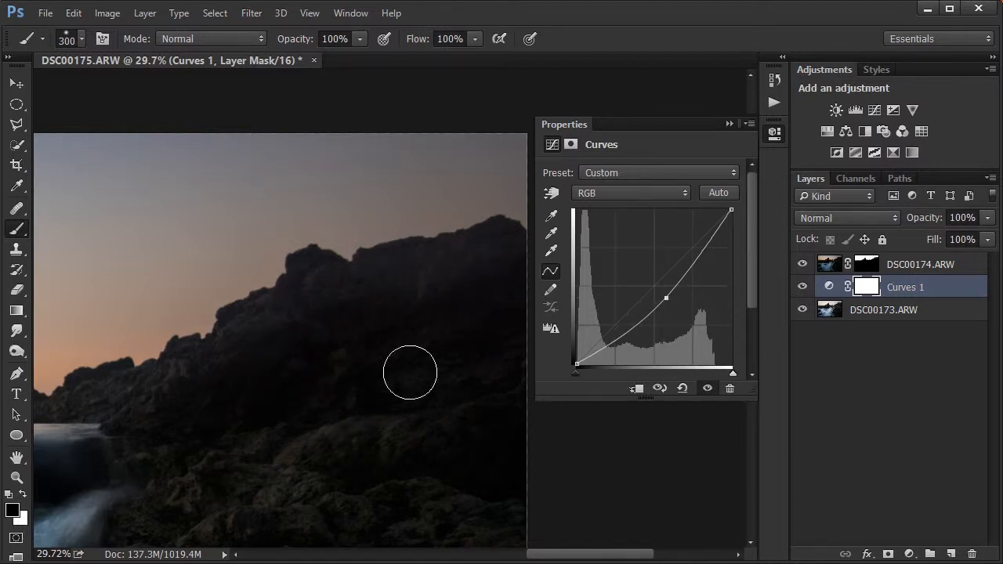
pyautogui.click(734, 124)
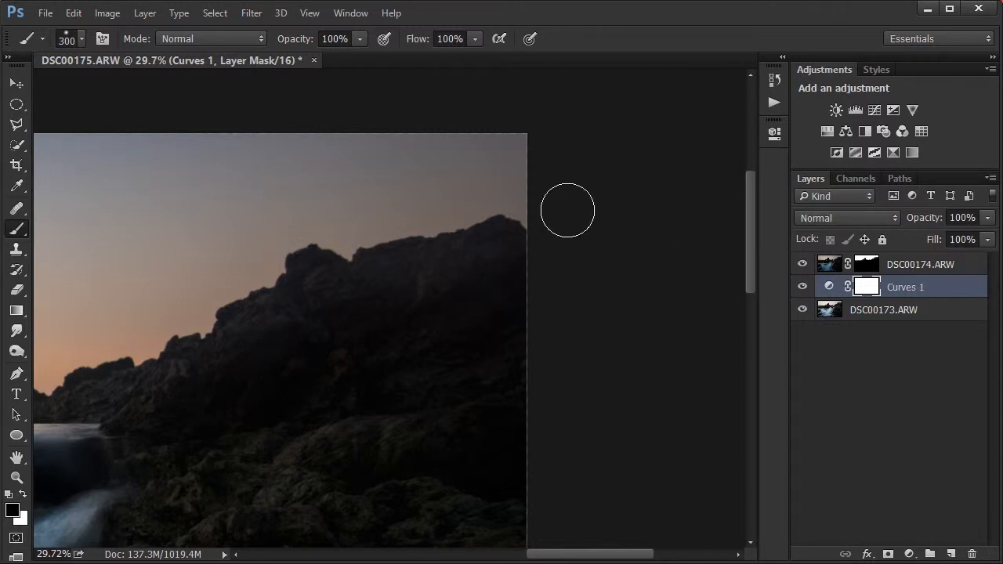
# Invert the Curves 1 mask to black and paint white along the hazy upper rock ridges with a 500-pixel brush
pyautogui.hotkey('ctrl', 'i')
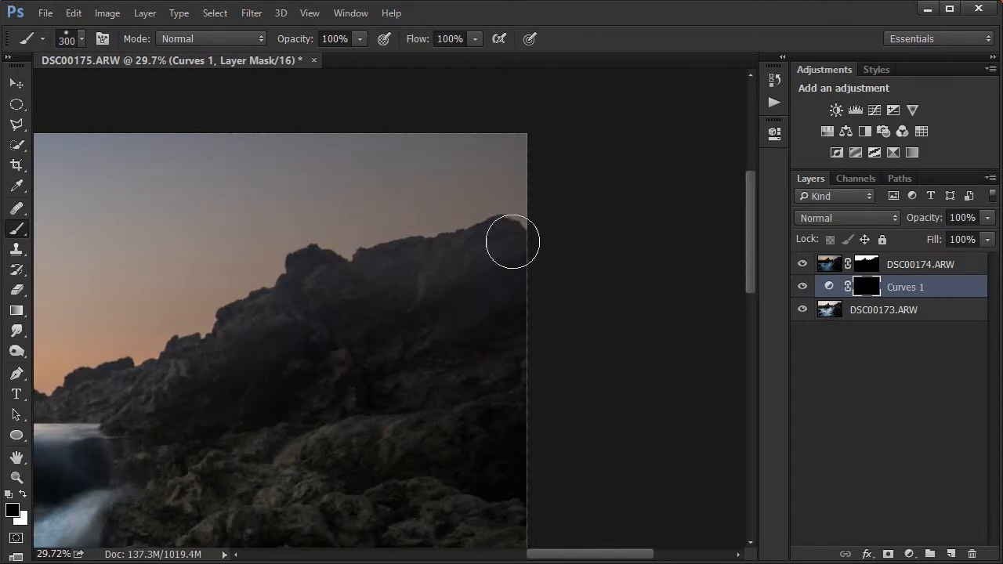
pyautogui.moveTo(388, 297); pyautogui.dragTo(507, 273)
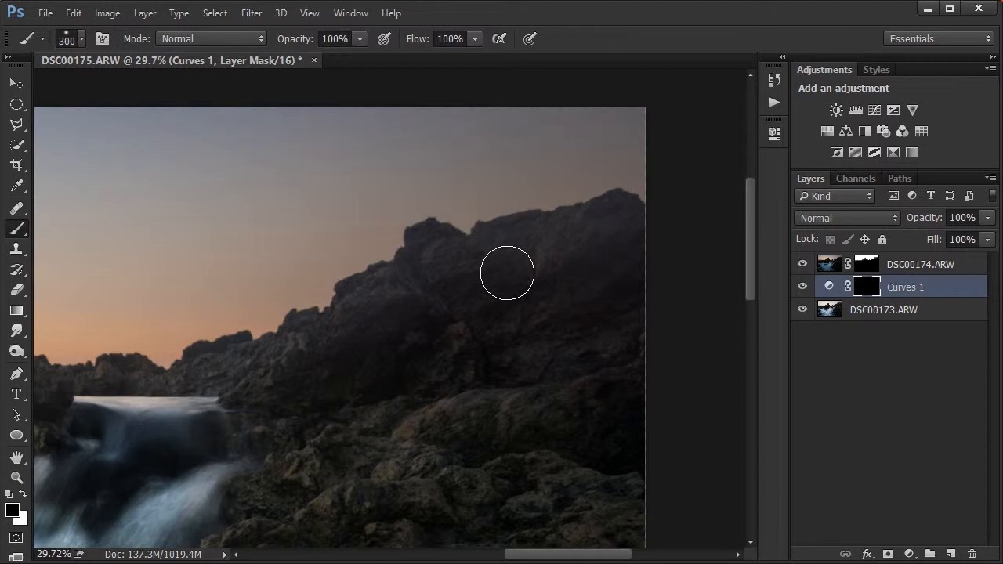
pyautogui.press(']')
pyautogui.press(']')
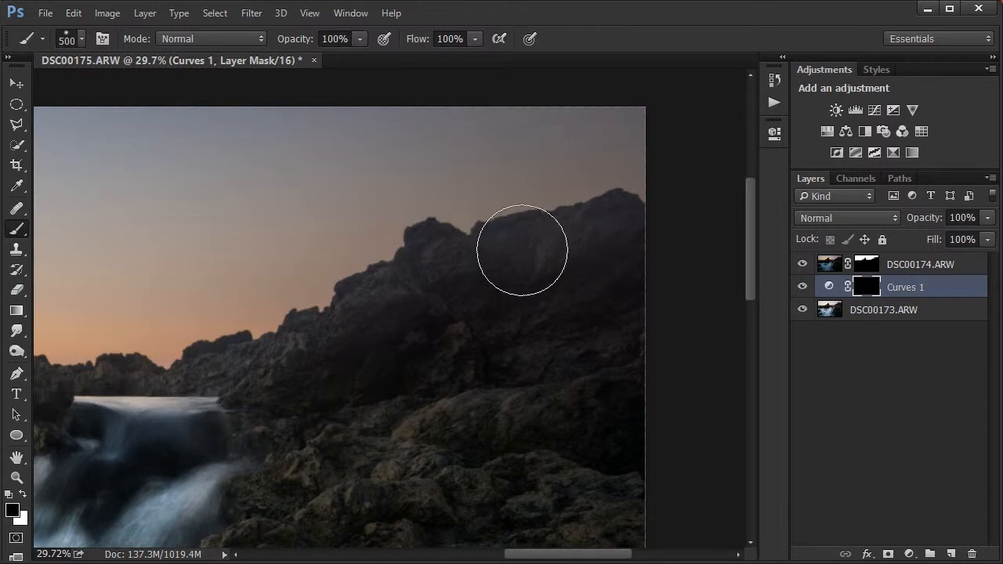
pyautogui.press('x')
pyautogui.moveTo(564, 240)
pyautogui.mouseDown()
pyautogui.moveTo(538, 228)
pyautogui.moveTo(647, 192)
pyautogui.mouseUp()
pyautogui.moveTo(551, 206)
pyautogui.mouseDown()
pyautogui.moveTo(437, 234)
pyautogui.moveTo(471, 246)
pyautogui.moveTo(408, 265)
pyautogui.moveTo(557, 233)
pyautogui.mouseUp()
pyautogui.moveTo(467, 222)
pyautogui.mouseDown()
pyautogui.moveTo(548, 183)
pyautogui.moveTo(595, 213)
pyautogui.mouseUp()
pyautogui.moveTo(500, 271)
pyautogui.mouseDown()
pyautogui.moveTo(399, 316)
pyautogui.moveTo(381, 316)
pyautogui.moveTo(425, 285)
pyautogui.moveTo(199, 284)
pyautogui.moveTo(208, 302)
pyautogui.moveTo(262, 318)
pyautogui.moveTo(343, 308)
pyautogui.moveTo(308, 275)
pyautogui.moveTo(217, 269)
pyautogui.moveTo(492, 302)
pyautogui.mouseUp()
pyautogui.moveTo(531, 263)
pyautogui.mouseDown()
pyautogui.moveTo(219, 332)
pyautogui.moveTo(264, 268)
pyautogui.moveTo(343, 212)
pyautogui.moveTo(475, 189)
pyautogui.moveTo(141, 244)
pyautogui.mouseUp()
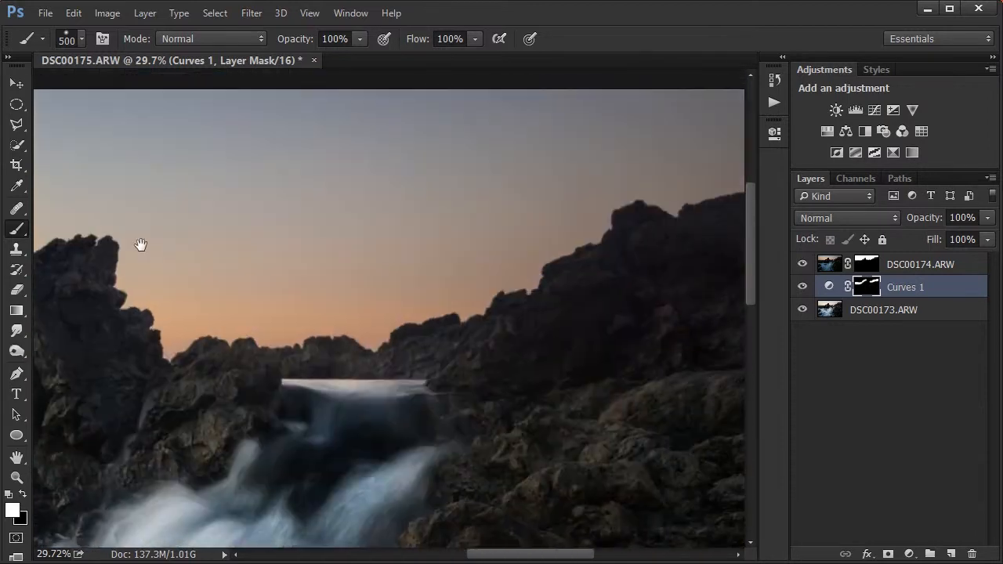
pyautogui.moveTo(402, 269); pyautogui.dragTo(239, 268)
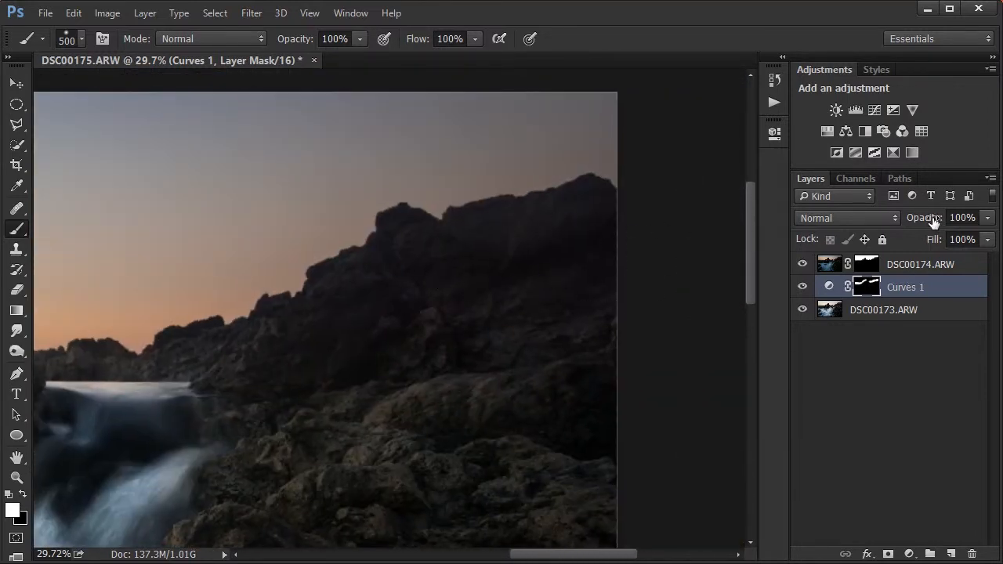
# Lower the Curves 1 layer's opacity to 81% and toggle its visibility to compare the rock darkening
pyautogui.moveTo(933, 222); pyautogui.dragTo(915, 222)
pyautogui.click(800, 287)
pyautogui.click(800, 287)
pyautogui.click(800, 287)
pyautogui.click(799, 287)
pyautogui.press('x')
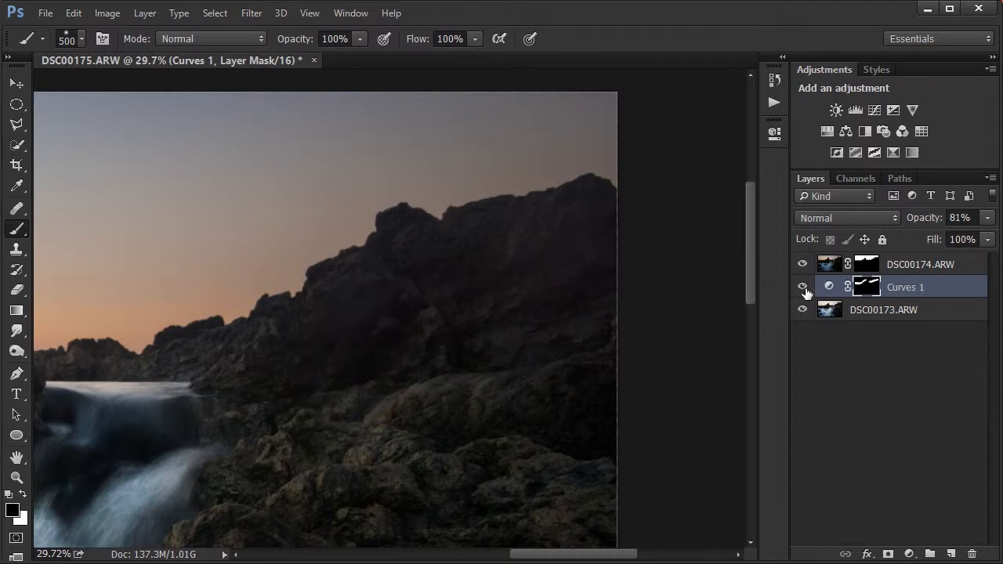
pyautogui.moveTo(342, 351)
pyautogui.mouseDown()
pyautogui.moveTo(499, 345)
pyautogui.moveTo(438, 329)
pyautogui.moveTo(338, 329)
pyautogui.moveTo(264, 302)
pyautogui.moveTo(328, 347)
pyautogui.mouseUp()
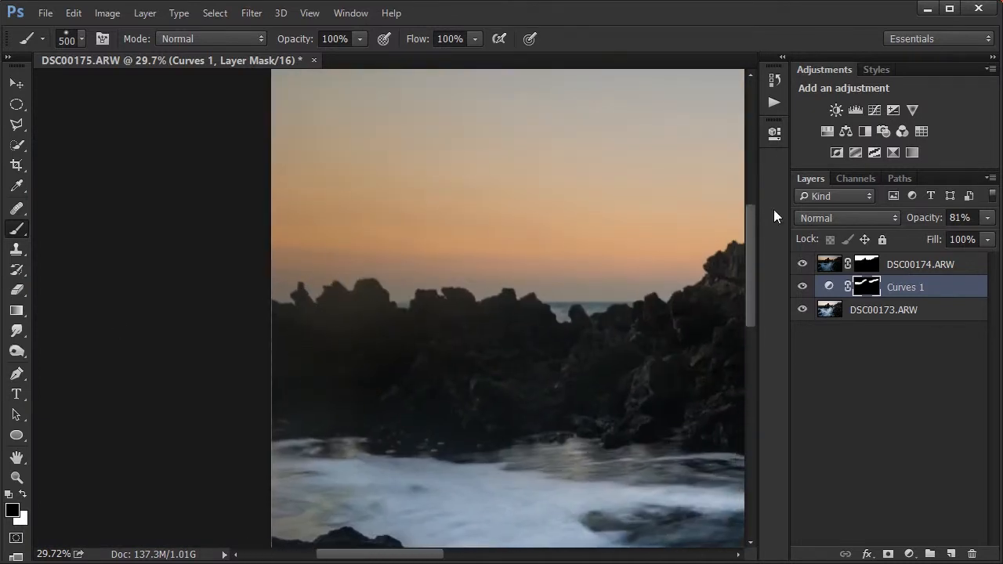
pyautogui.click(893, 109)
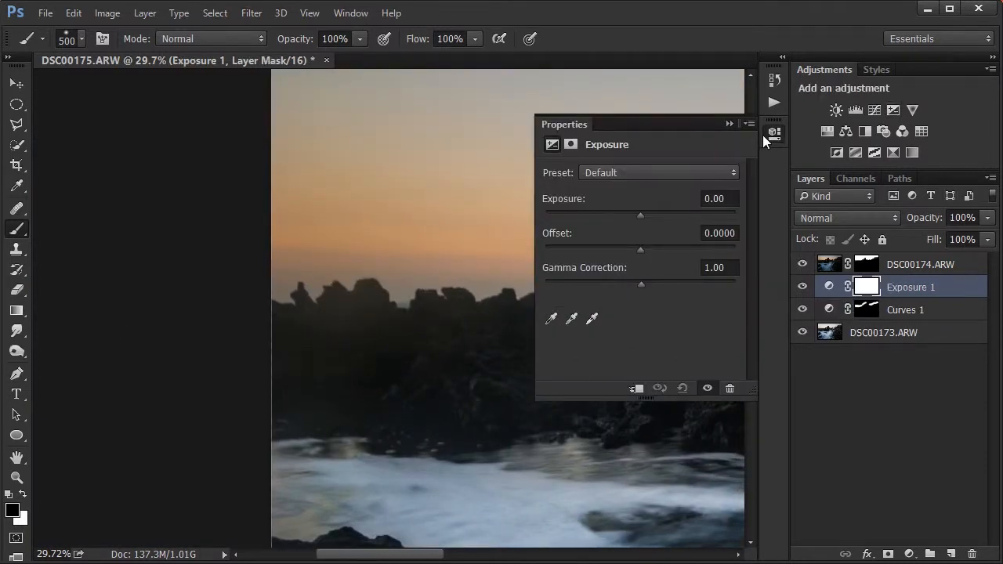
pyautogui.click(727, 121)
pyautogui.hotkey('ctrl', 'z')
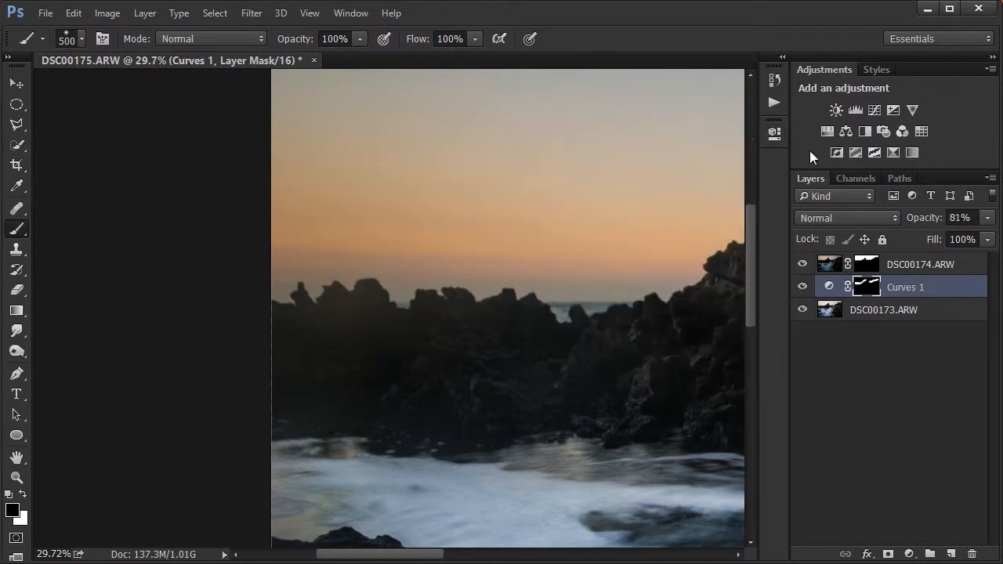
# Add a second Curves adjustment above Curves 1 and pull the middle of its RGB curve down
pyautogui.click(874, 110)
pyautogui.moveTo(651, 285); pyautogui.dragTo(661, 299)
pyautogui.click(728, 125)
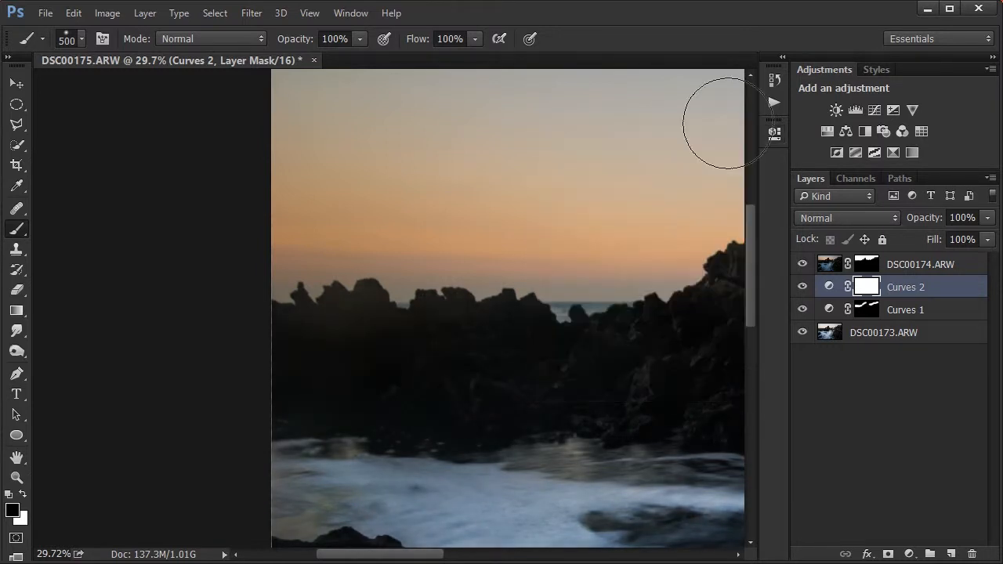
# Invert the Curves 2 mask to black and paint white over the hazy rocks at the photo's far left horizon
pyautogui.hotkey('ctrl', 'i')
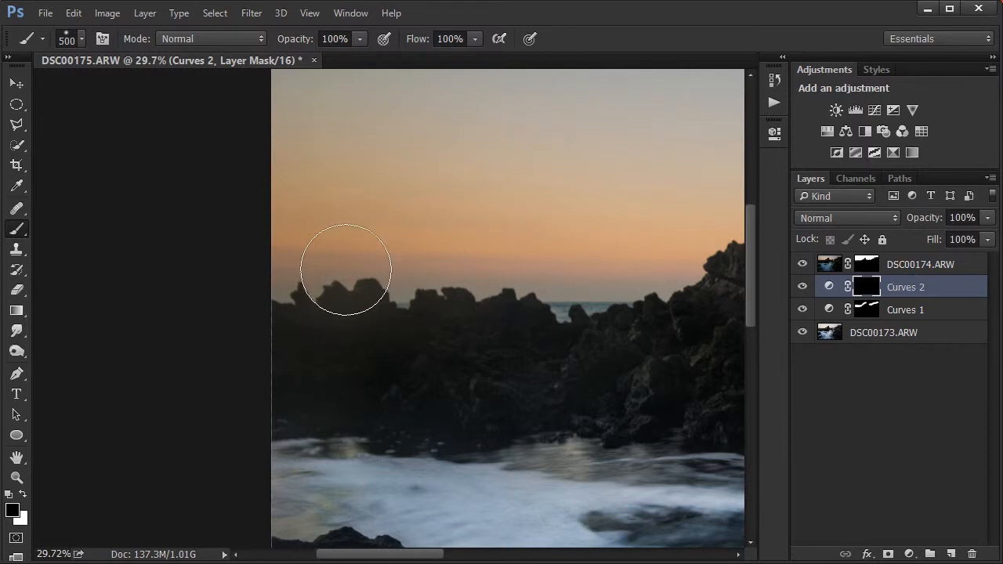
pyautogui.press('x')
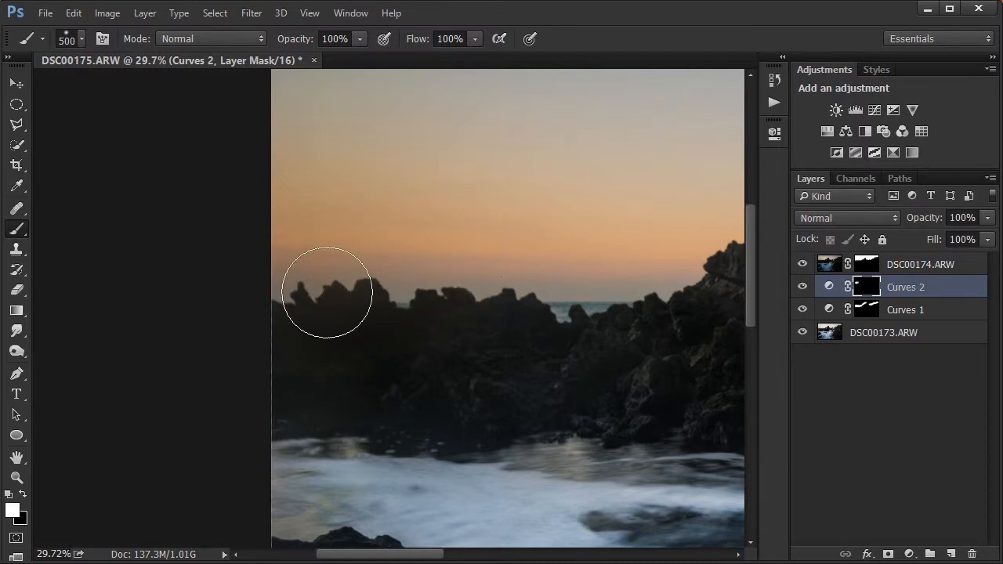
pyautogui.moveTo(303, 286); pyautogui.dragTo(165, 331)
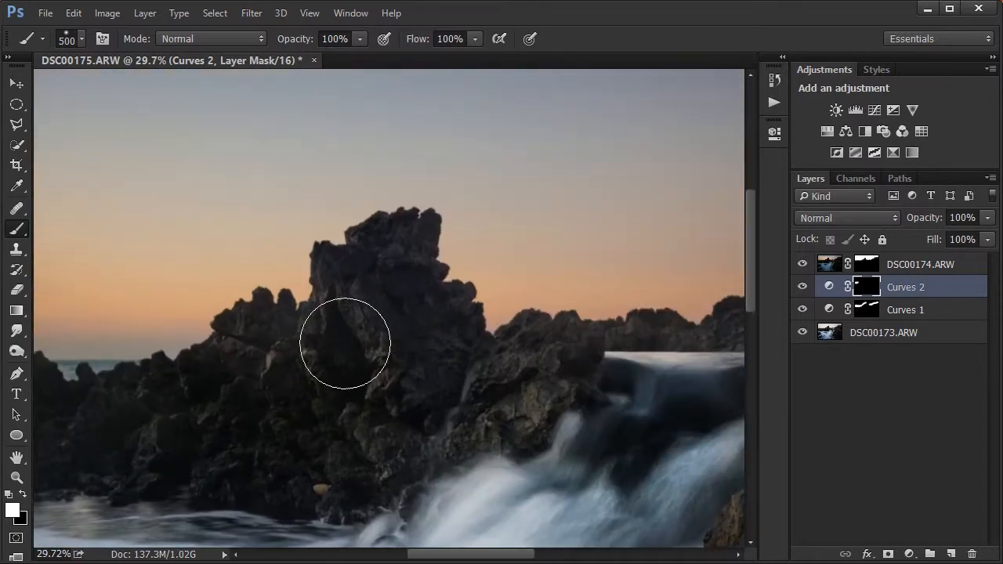
pyautogui.hotkey('ctrl', '0')
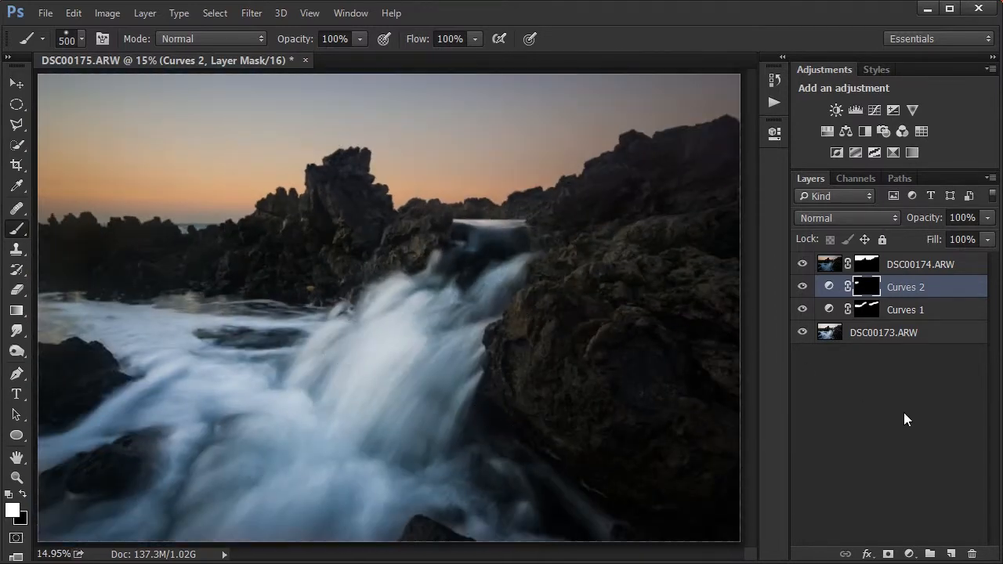
# Add a Curves adjustment layer directly above the DSC00174.ARW layer
pyautogui.click(911, 269)
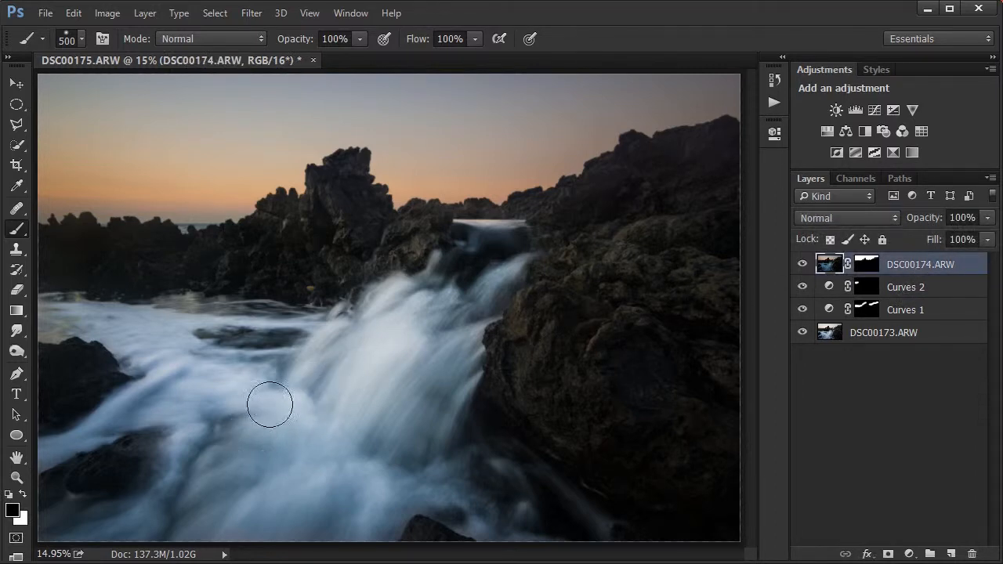
pyautogui.scroll(2, 258, 433)
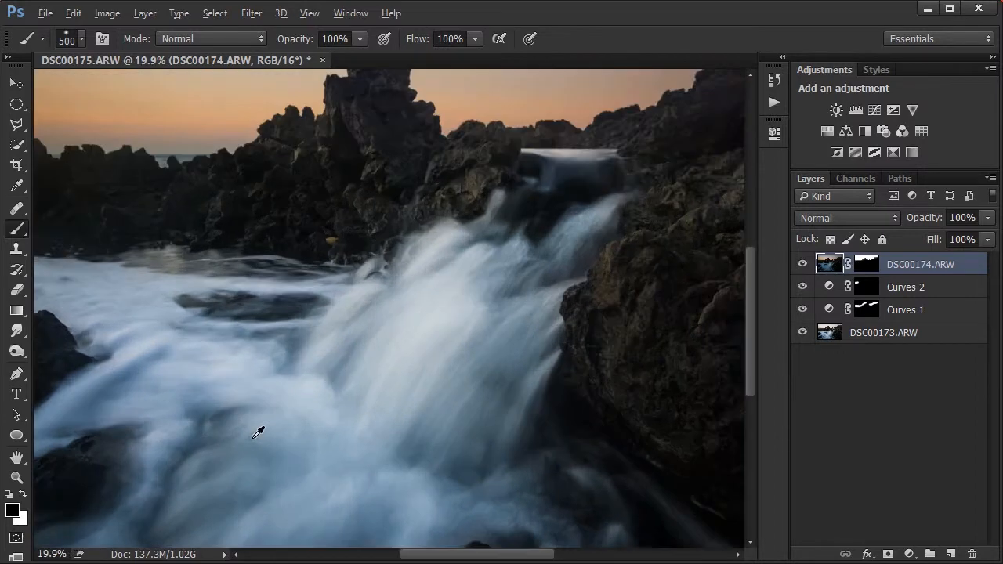
pyautogui.scroll(1, 258, 433)
pyautogui.scroll(2, 401, 354)
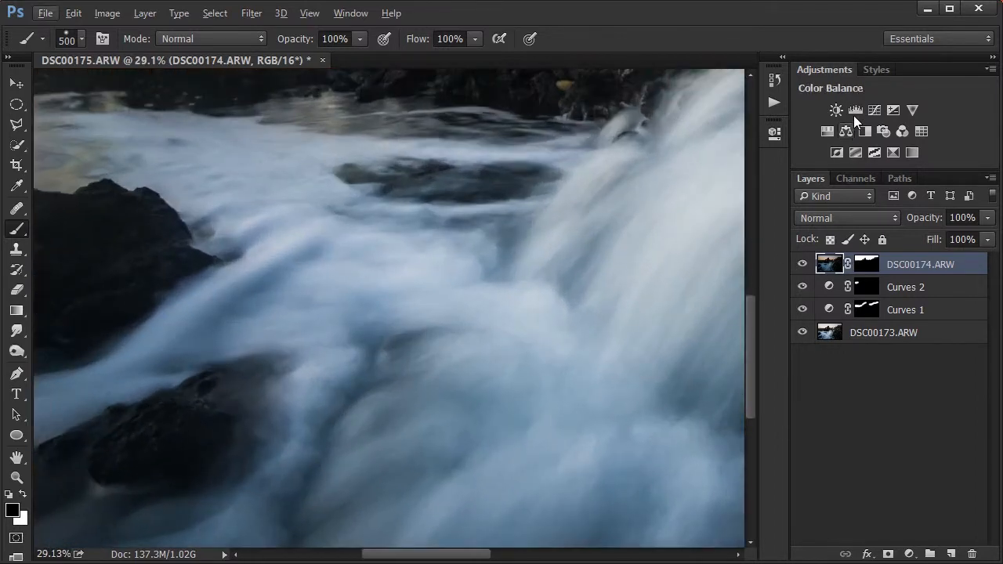
pyautogui.click(874, 112)
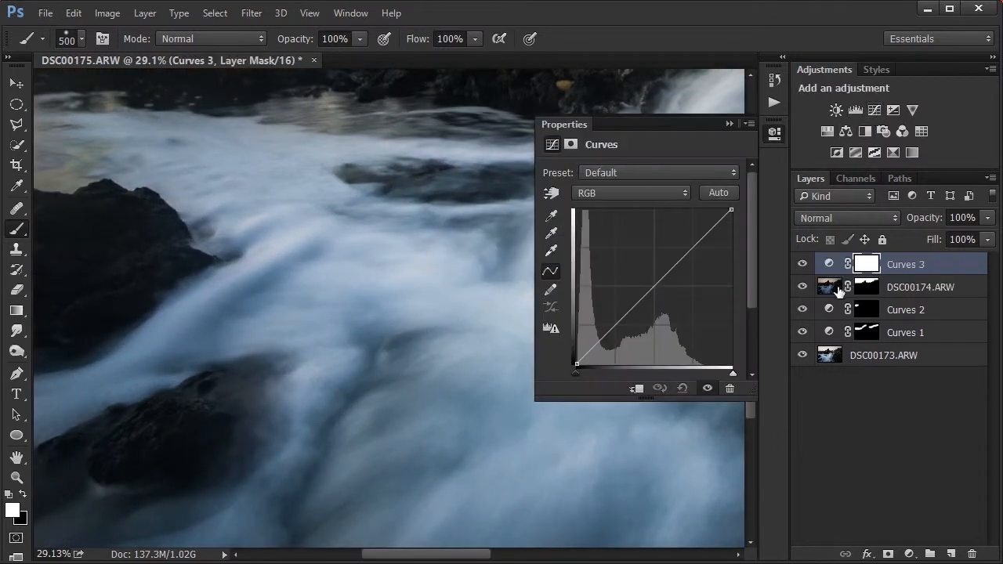
# Sample tones in the water with on-image adjustment and shape the RGB curve into an S, lowering the darks and raising the lights
pyautogui.click(552, 193)
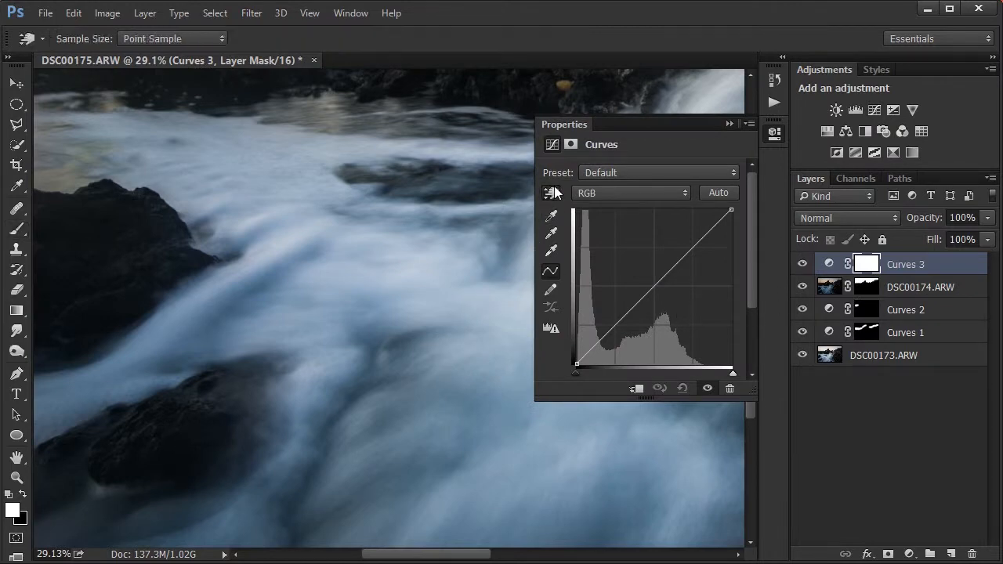
pyautogui.click(376, 361)
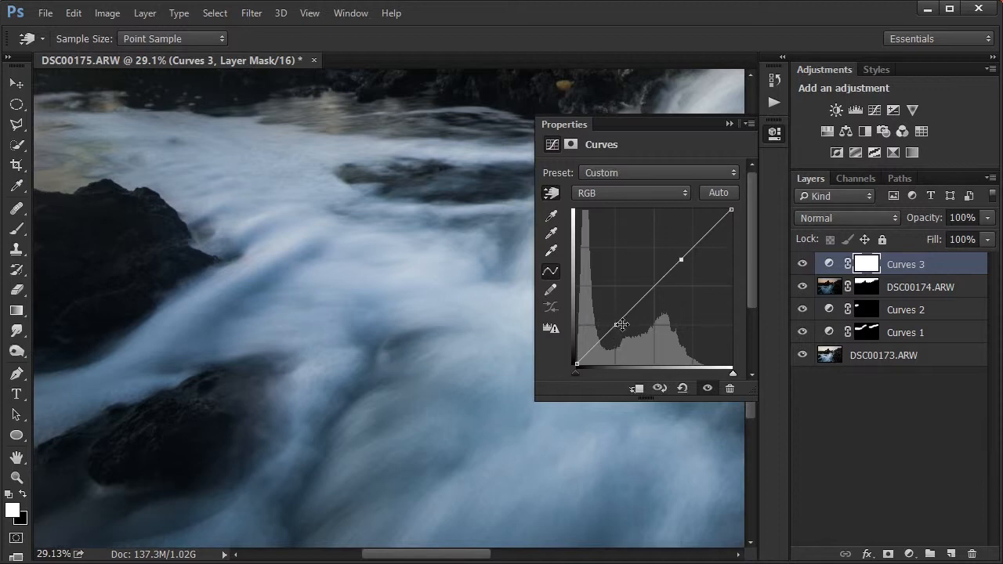
pyautogui.moveTo(622, 324); pyautogui.dragTo(623, 326)
pyautogui.moveTo(681, 259); pyautogui.dragTo(676, 257)
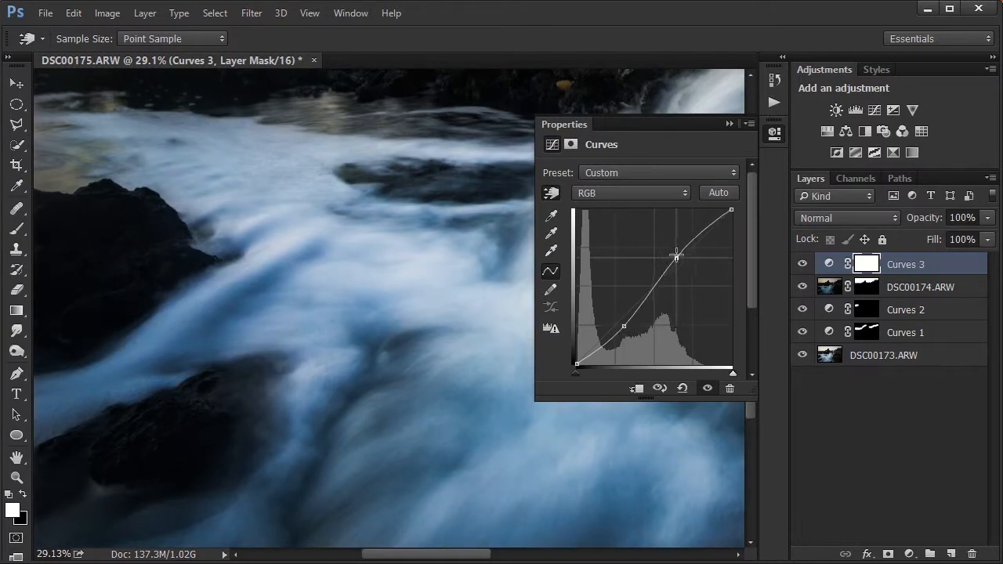
# Refine the Curves 3 contrast with an extra highlight point and a gentler shadow point, and close its settings
pyautogui.moveTo(501, 313); pyautogui.dragTo(274, 357)
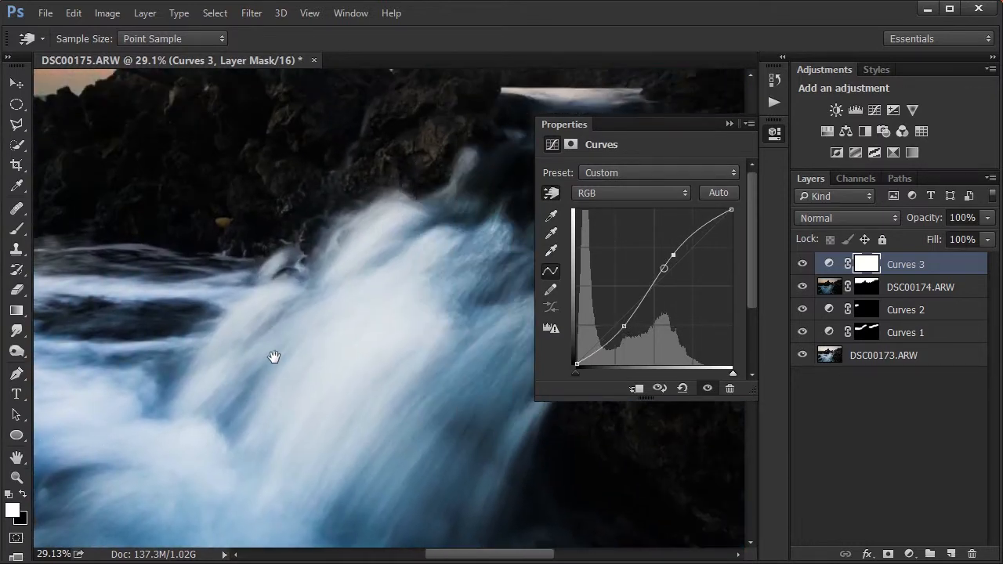
pyautogui.moveTo(700, 225); pyautogui.dragTo(699, 225)
pyautogui.moveTo(390, 317); pyautogui.dragTo(280, 385)
pyautogui.moveTo(629, 325); pyautogui.dragTo(634, 308)
pyautogui.moveTo(671, 255); pyautogui.dragTo(672, 255)
pyautogui.scroll(-2, 352, 284)
pyautogui.hscroll(-2, 385, 287)
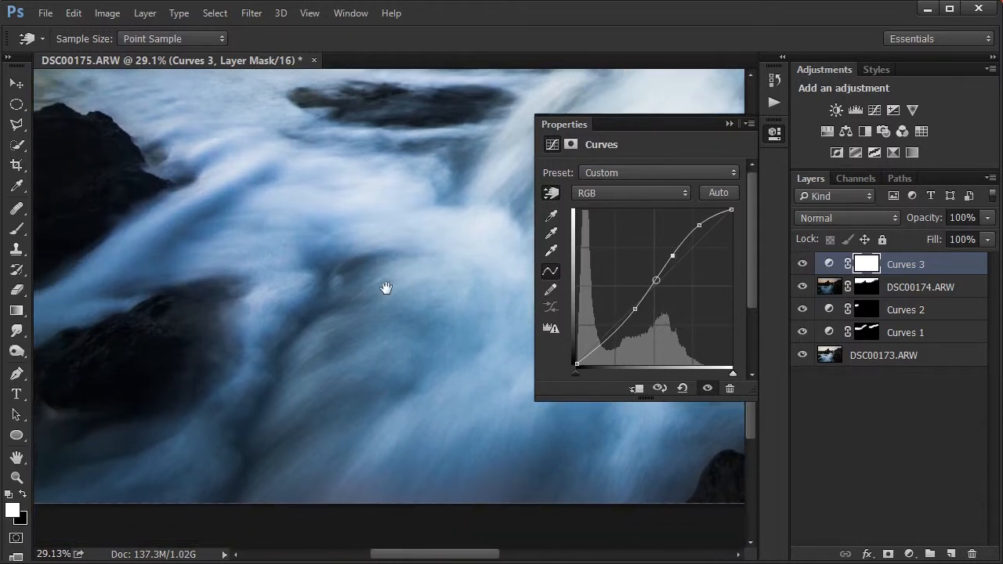
pyautogui.click(727, 123)
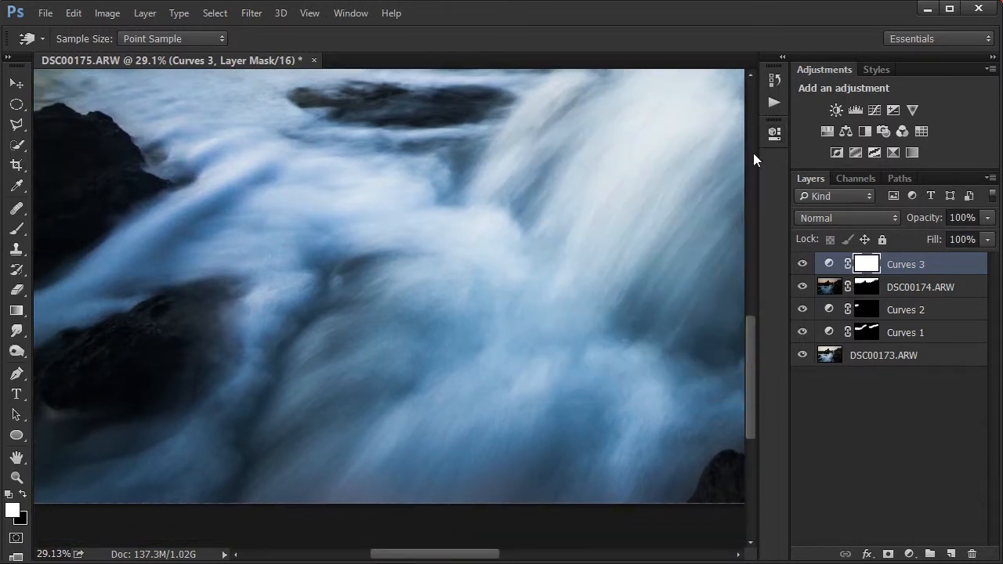
# Set the blending mode of the Curves 3 layer to Luminosity
pyautogui.click(819, 218)
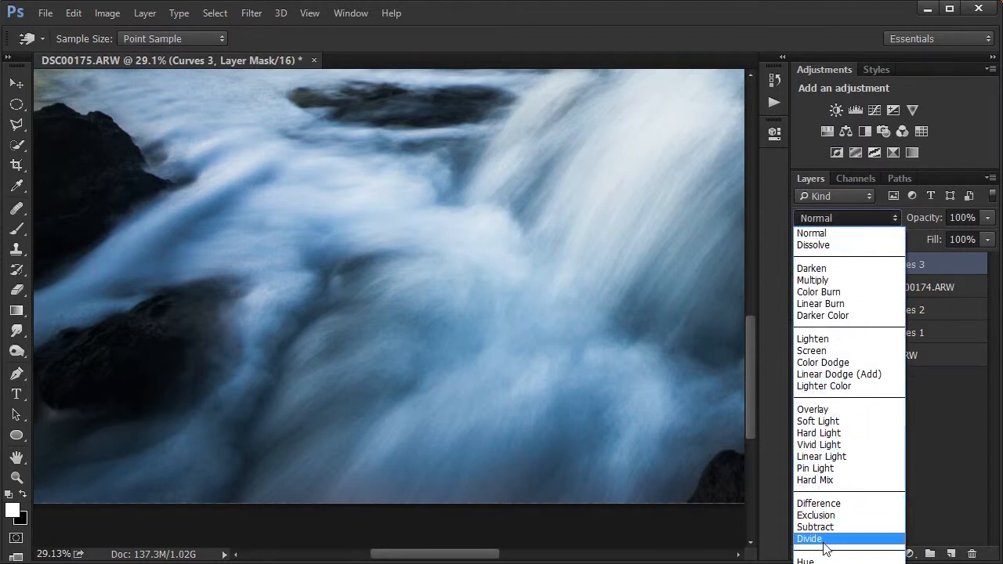
pyautogui.click(817, 217)
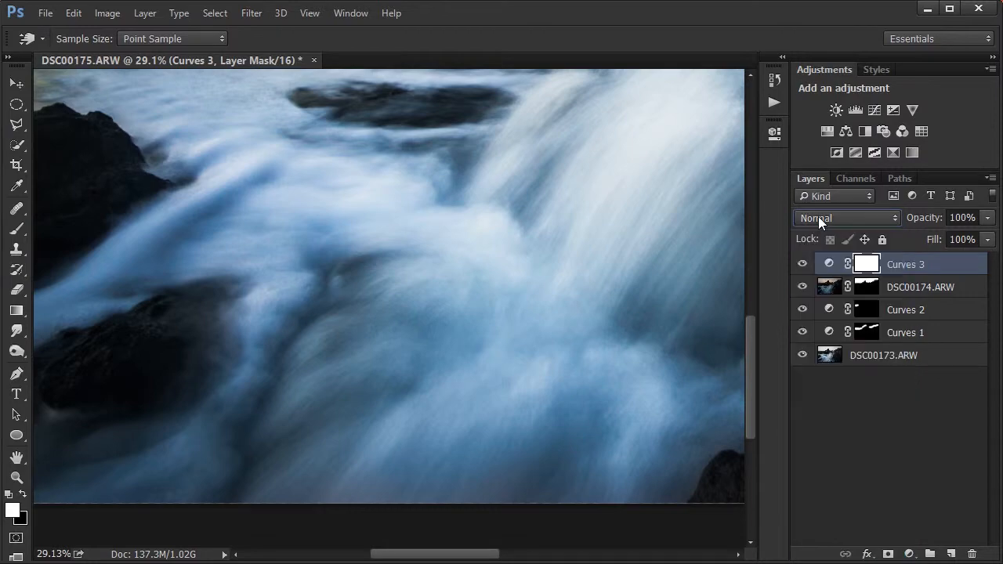
pyautogui.scroll(-7, 826, 217)
pyautogui.scroll(-7, 825, 216)
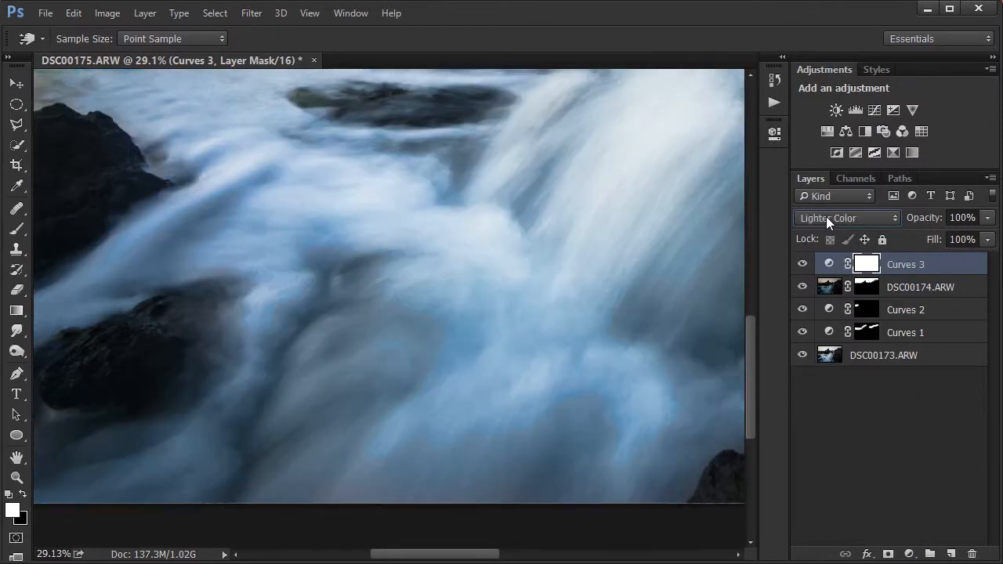
pyautogui.scroll(-9, 826, 216)
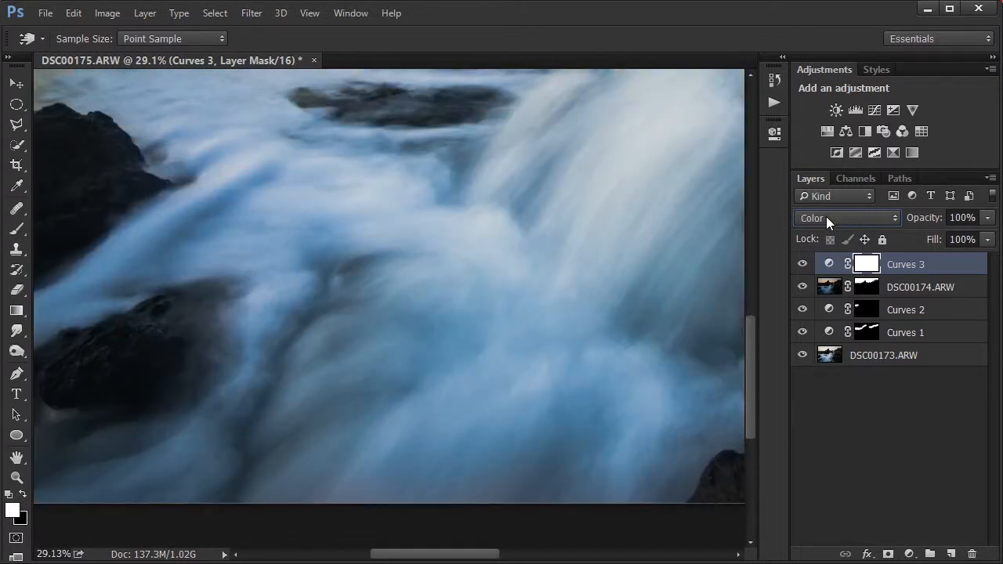
pyautogui.scroll(-1, 826, 216)
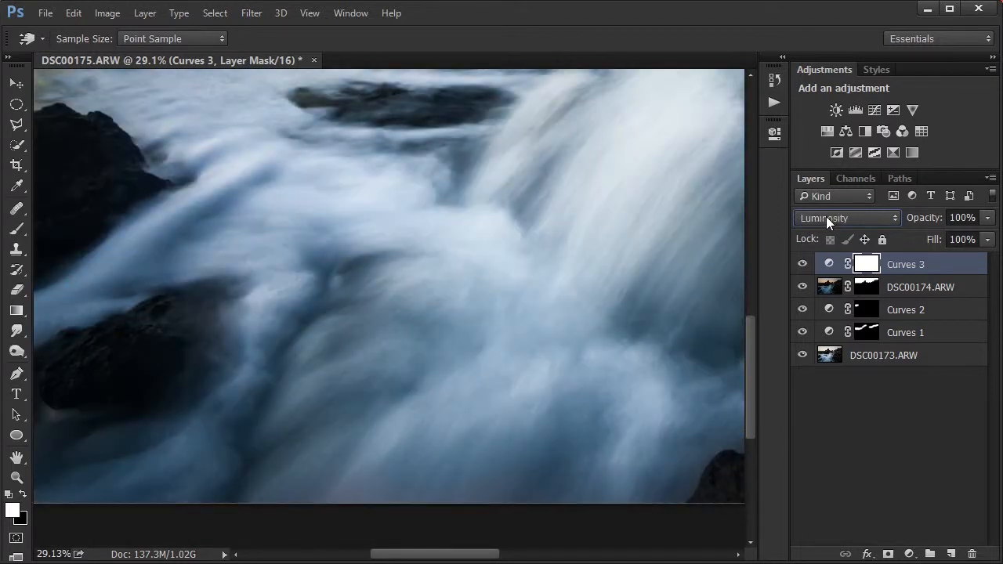
# Deselect all layers, switch to the Move tool and examine the water's contrast in the whole photo and close up
pyautogui.click(885, 290)
pyautogui.click(905, 264)
pyautogui.press('b')
pyautogui.click(890, 383)
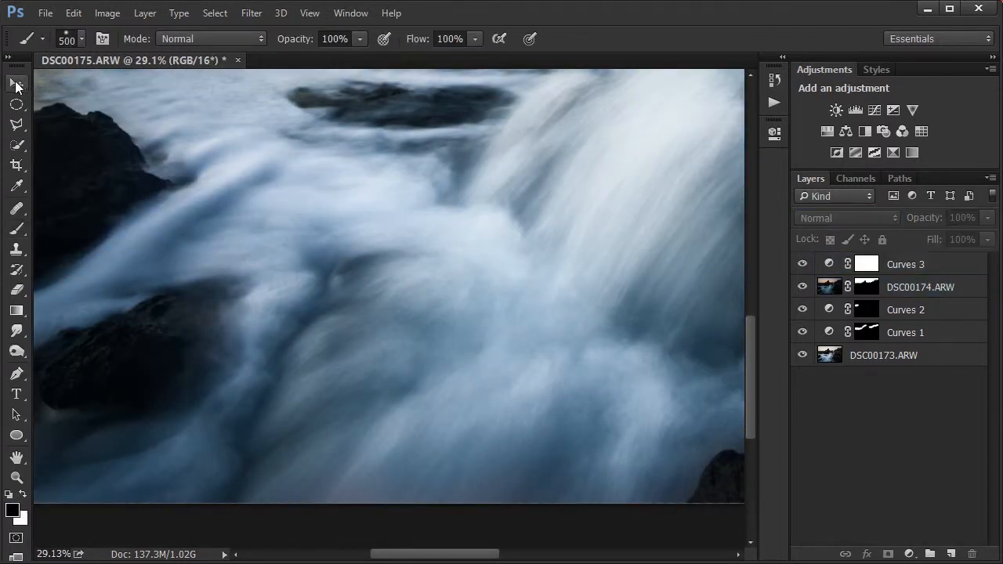
pyautogui.click(17, 84)
pyautogui.scroll(2, 306, 297)
pyautogui.scroll(-3, 315, 298)
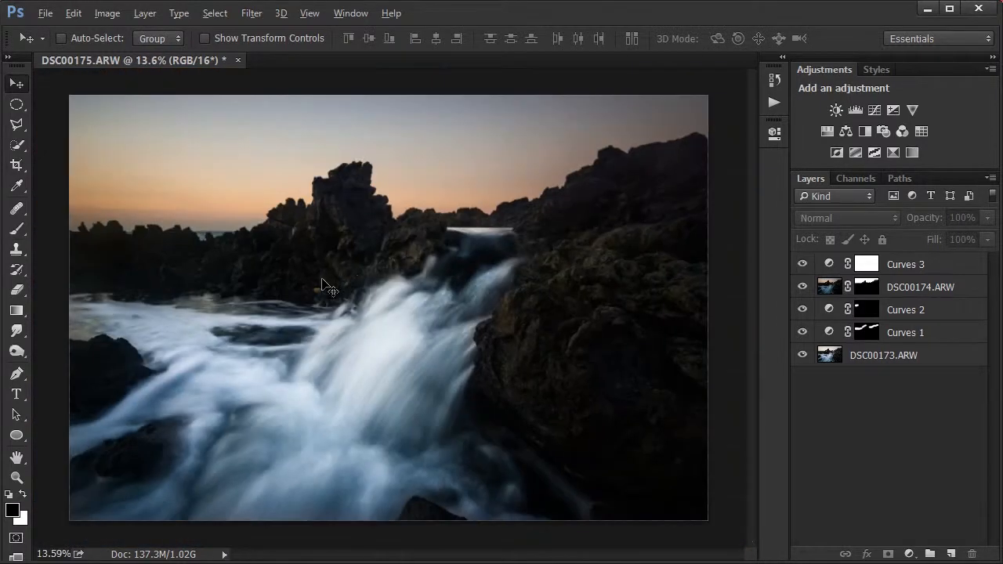
pyautogui.press('alt')
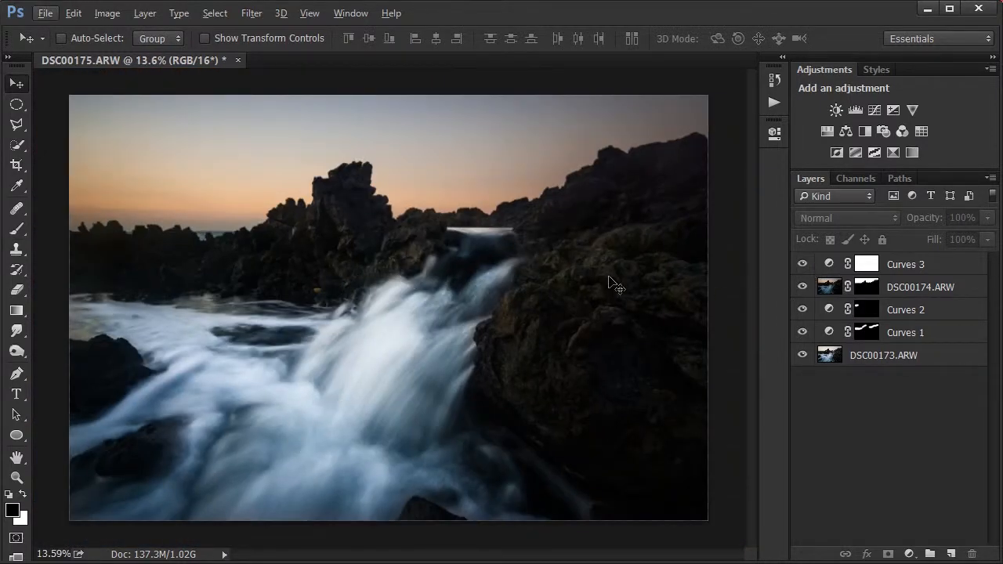
pyautogui.scroll(2, 264, 409)
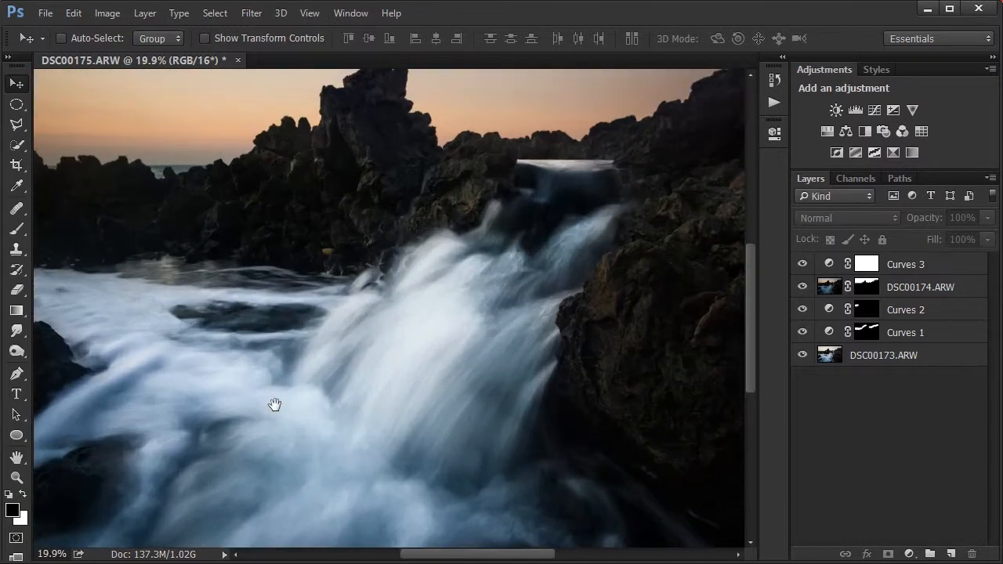
pyautogui.scroll(-2, 313, 368)
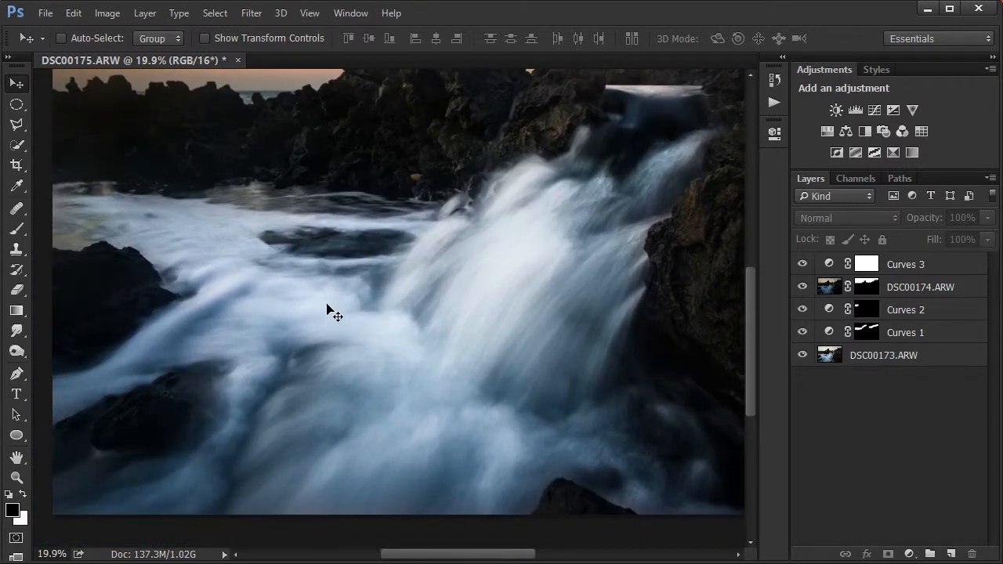
# Select the Curves 3 layer and stamp all visible layers into a new merged layer above it
pyautogui.click(920, 266)
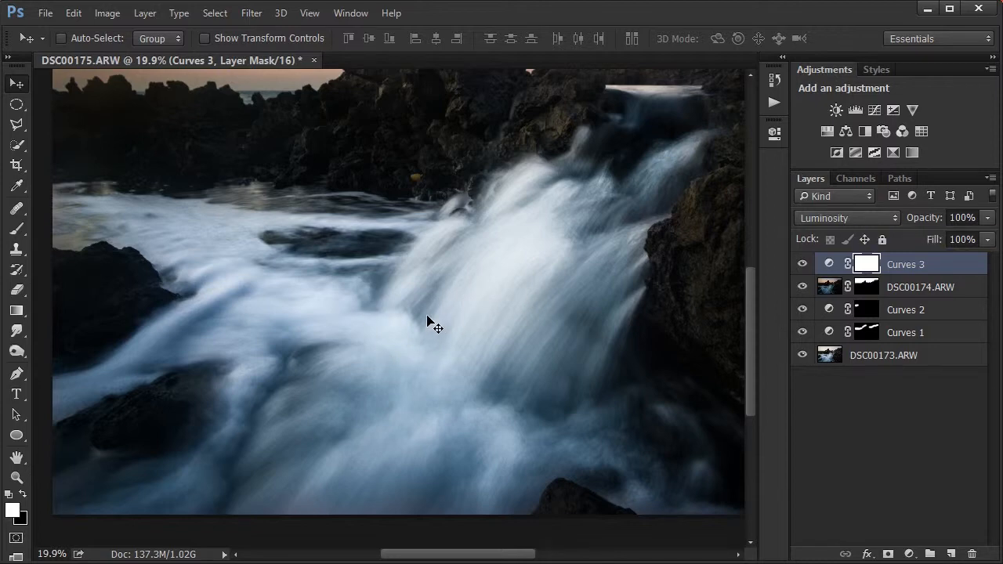
pyautogui.moveTo(436, 325); pyautogui.dragTo(439, 352)
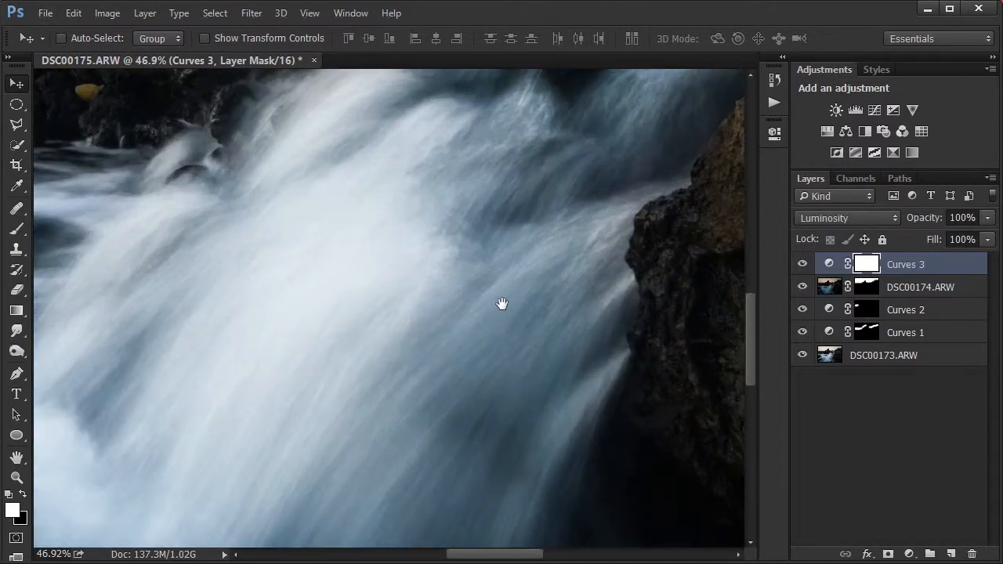
pyautogui.moveTo(502, 303); pyautogui.dragTo(442, 429)
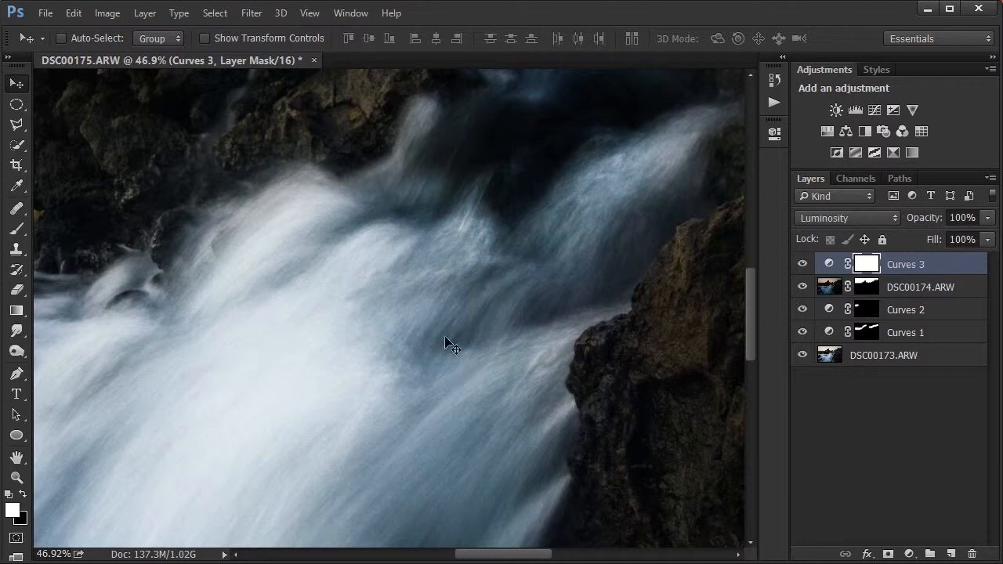
pyautogui.moveTo(460, 297); pyautogui.dragTo(468, 266)
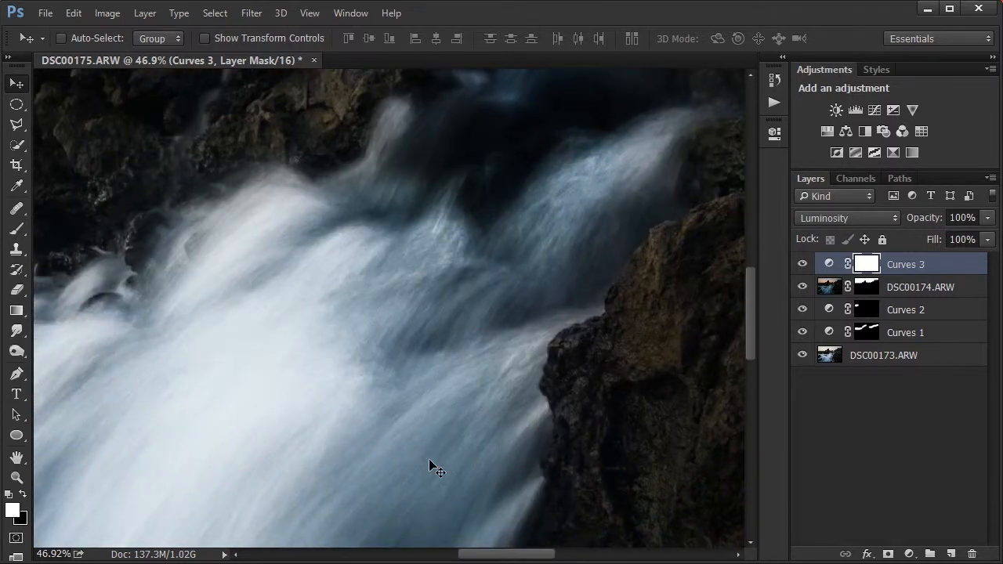
pyautogui.scroll(-2, 429, 464)
pyautogui.scroll(-2, 428, 465)
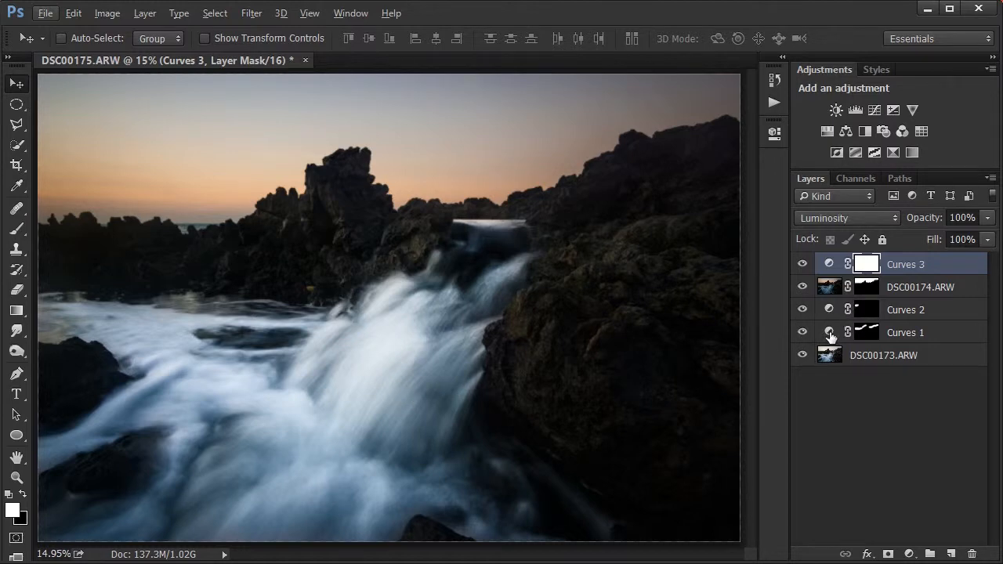
pyautogui.hotkey('ctrl', 'shift', 'alt', 'e')
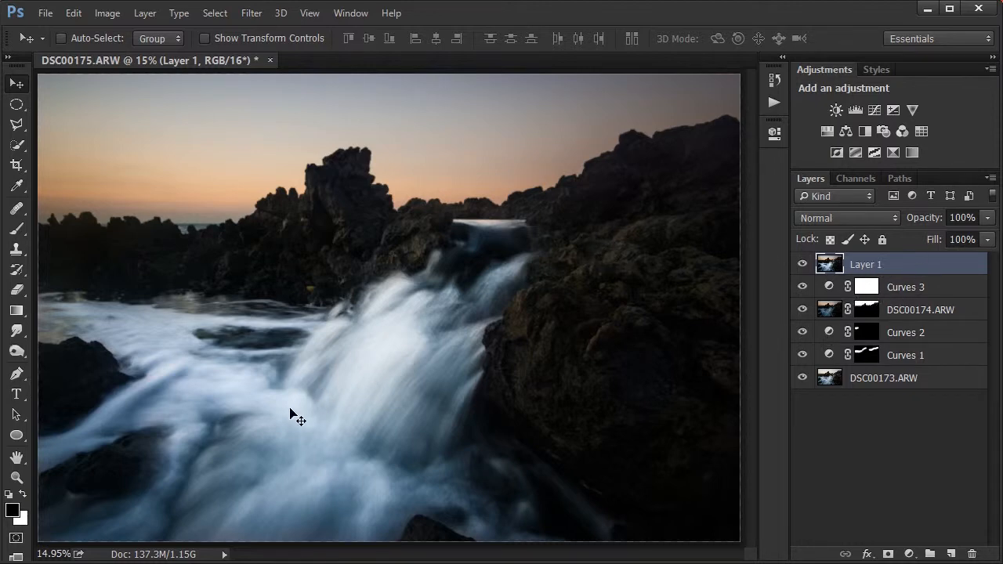
# Open the Unsharp Mask filter for the merged layer with the waterfall in close view
pyautogui.scroll(3, 287, 439)
pyautogui.press('alt')
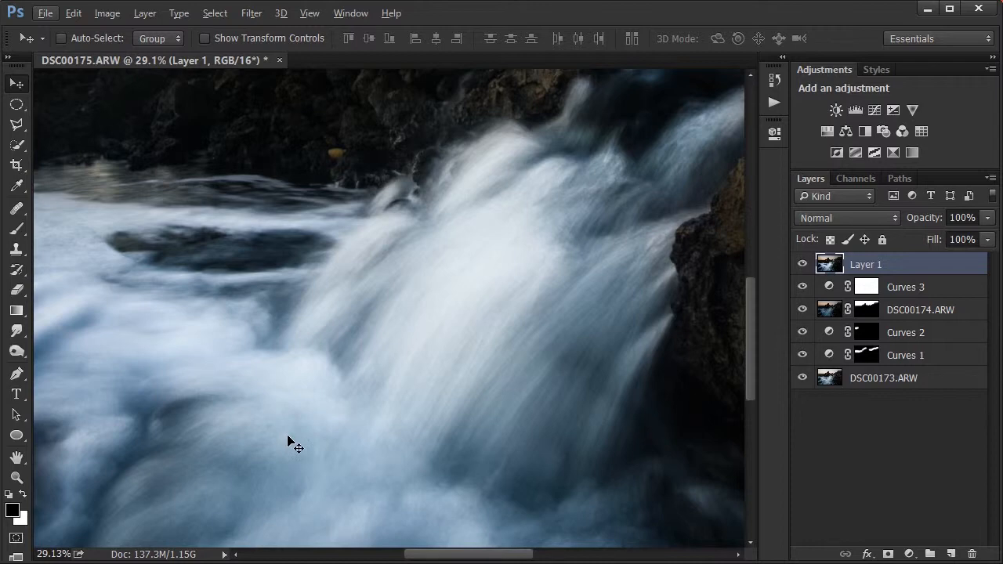
pyautogui.moveTo(288, 439); pyautogui.dragTo(485, 321)
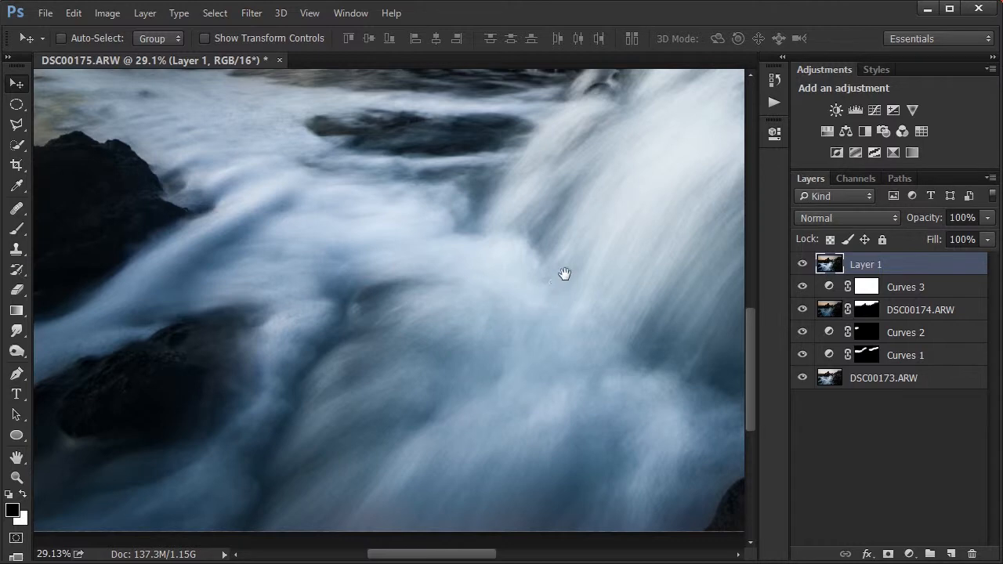
pyautogui.moveTo(564, 273); pyautogui.dragTo(391, 405)
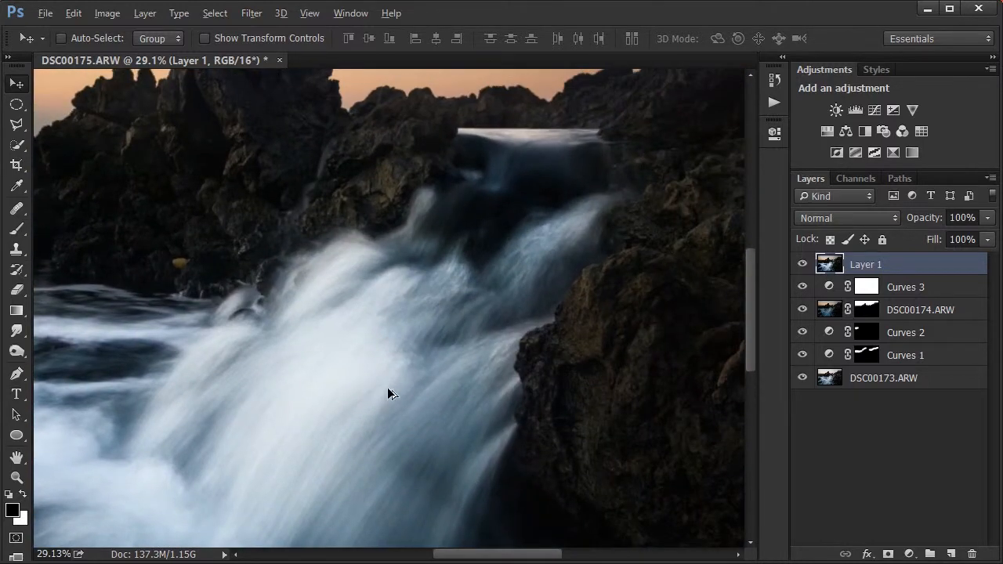
pyautogui.scroll(2, 388, 387)
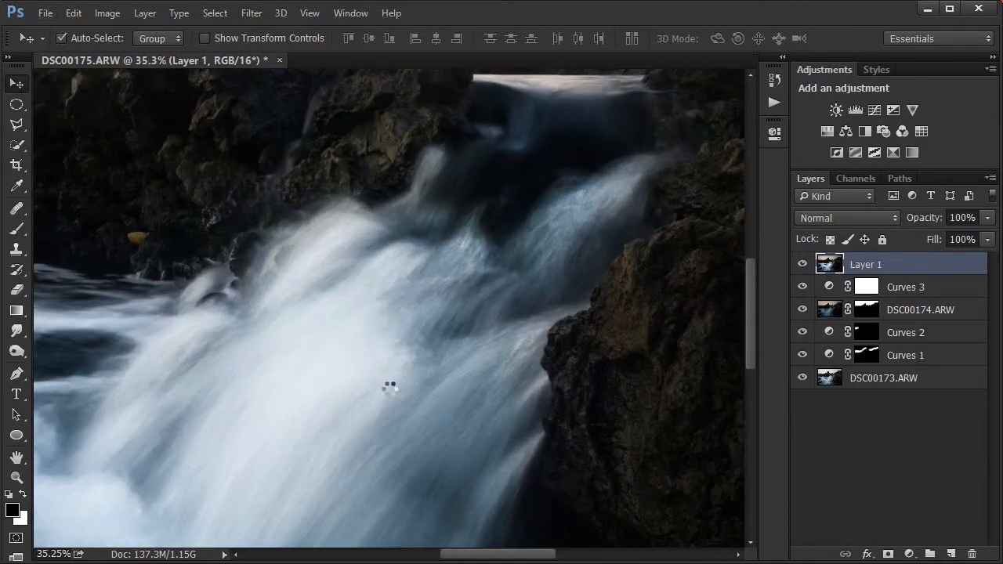
pyautogui.hotkey('ctrl', 'alt', 'f')
pyautogui.moveTo(896, 398); pyautogui.dragTo(713, 110)
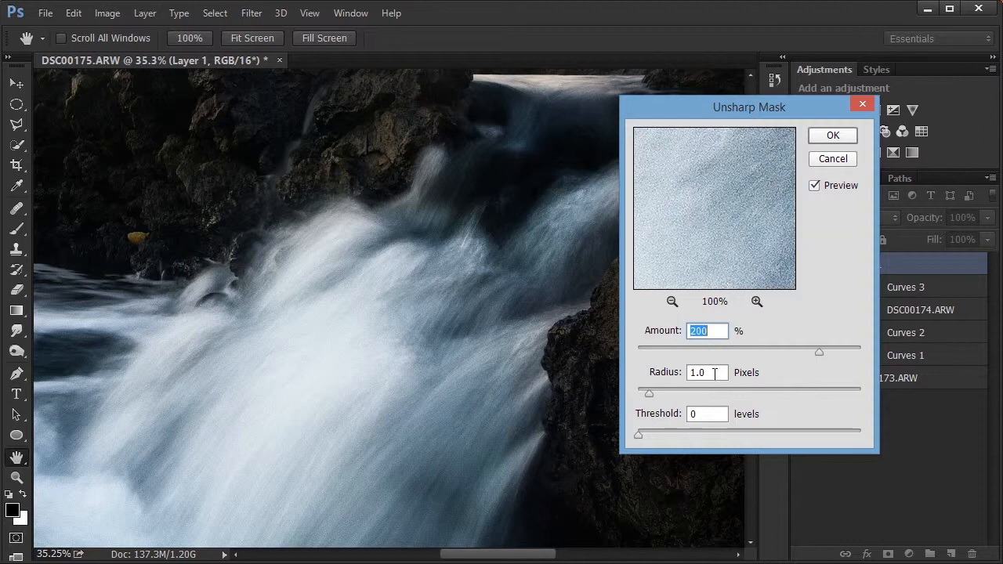
# Try an Unsharp Mask amount of 74% with a radius of 5.0 pixels and check the effect across the water
pyautogui.click(712, 348)
pyautogui.moveTo(723, 351); pyautogui.dragTo(727, 352)
pyautogui.moveTo(648, 394); pyautogui.dragTo(679, 392)
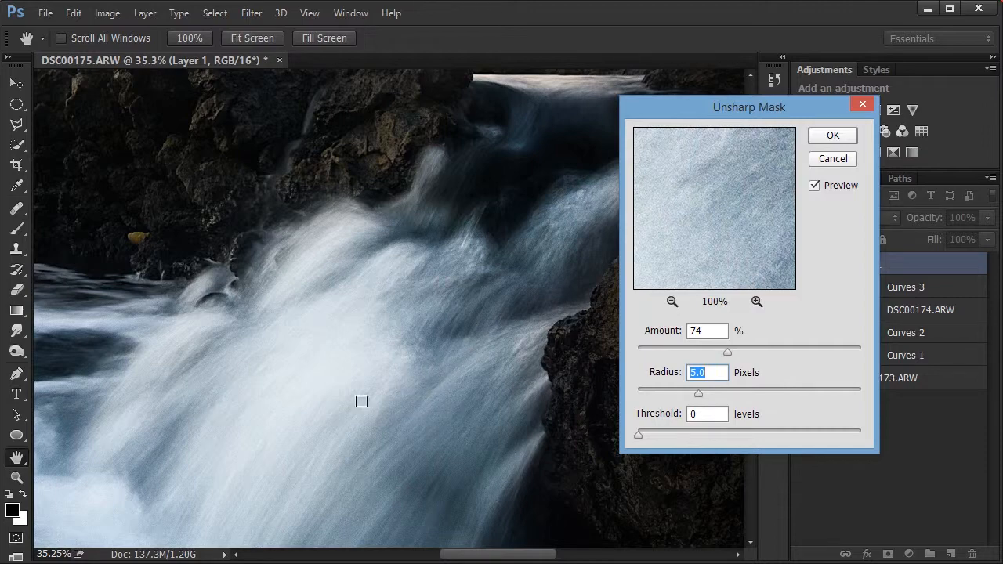
pyautogui.moveTo(362, 401); pyautogui.dragTo(577, 290)
pyautogui.moveTo(493, 463); pyautogui.dragTo(227, 419)
pyautogui.moveTo(412, 248); pyautogui.dragTo(214, 369)
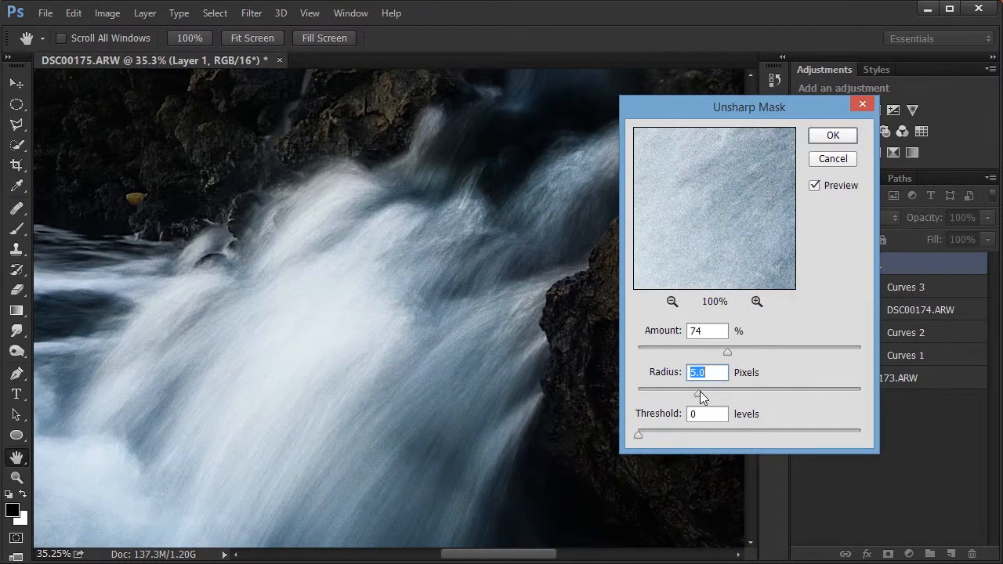
# Set the Unsharp Mask radius to 9.9 pixels and the amount to 86%
pyautogui.moveTo(700, 391); pyautogui.dragTo(726, 390)
pyautogui.moveTo(525, 361); pyautogui.dragTo(496, 385)
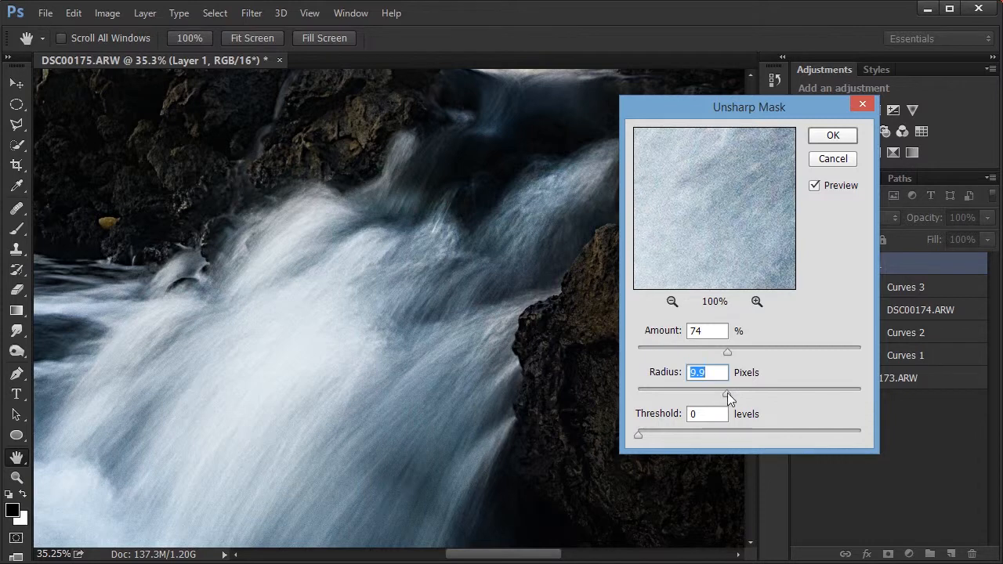
pyautogui.moveTo(727, 393); pyautogui.dragTo(726, 393)
pyautogui.moveTo(725, 352); pyautogui.dragTo(741, 349)
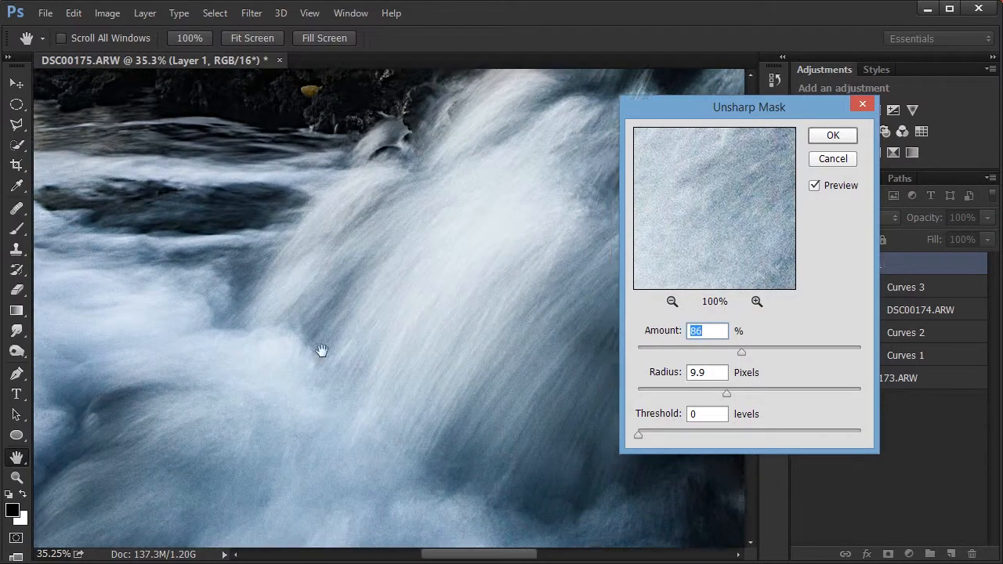
# Set the Unsharp Mask amount to 59% while checking the waterfall and surrounding water, and apply the filter to the merged layer
pyautogui.moveTo(320, 347); pyautogui.dragTo(396, 318)
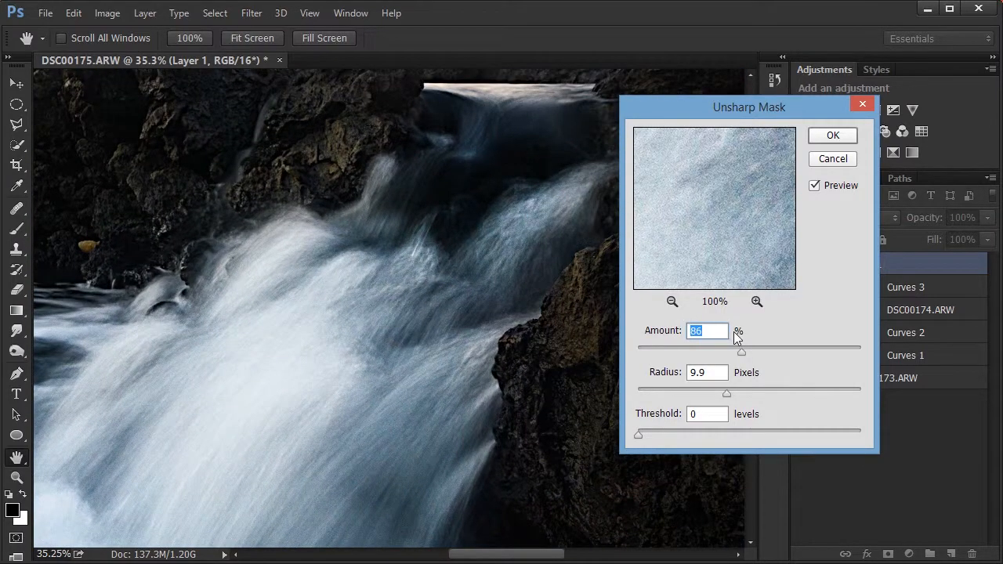
pyautogui.moveTo(741, 354); pyautogui.dragTo(737, 354)
pyautogui.moveTo(313, 404); pyautogui.dragTo(408, 395)
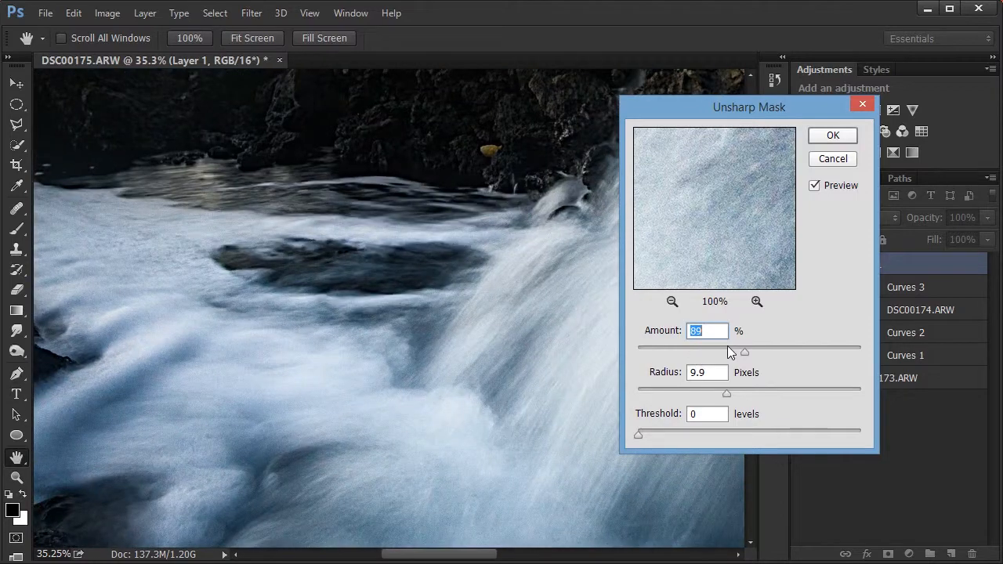
pyautogui.moveTo(533, 258); pyautogui.dragTo(328, 336)
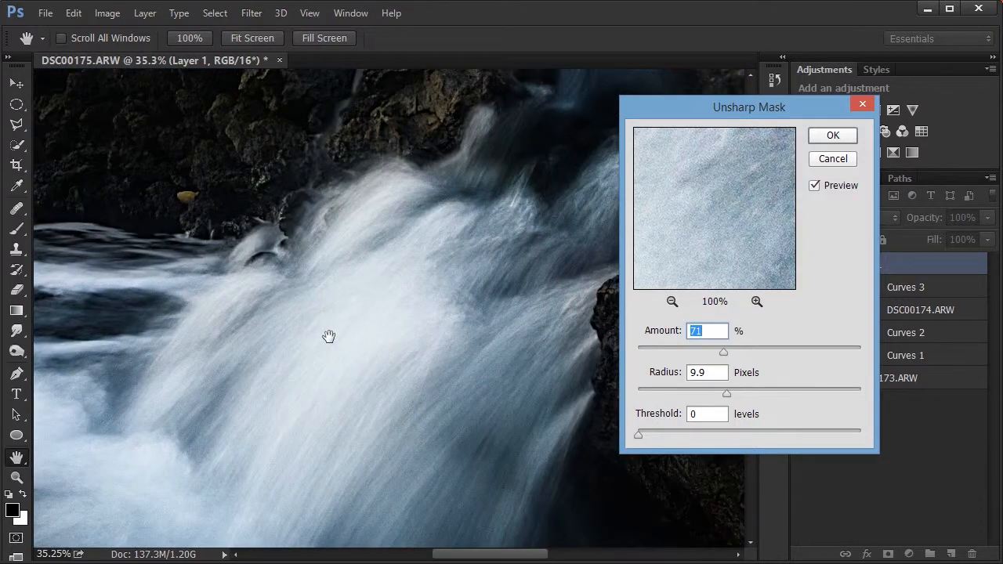
pyautogui.moveTo(721, 347); pyautogui.dragTo(708, 348)
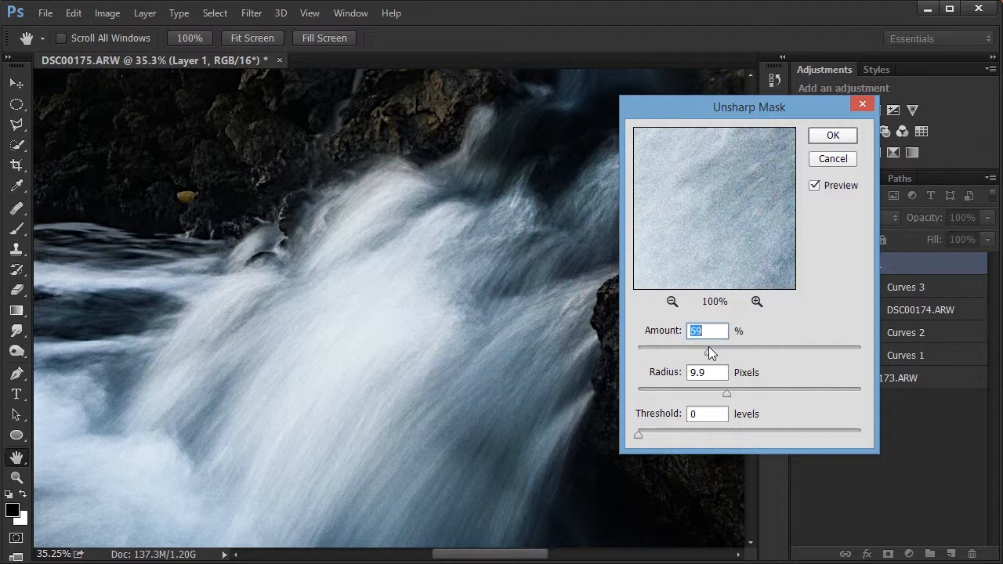
pyautogui.click(833, 136)
# Open the Noiseware filter for the merged layer and bring the waterfall's textured streaks into its preview
pyautogui.moveTo(490, 307); pyautogui.dragTo(491, 331)
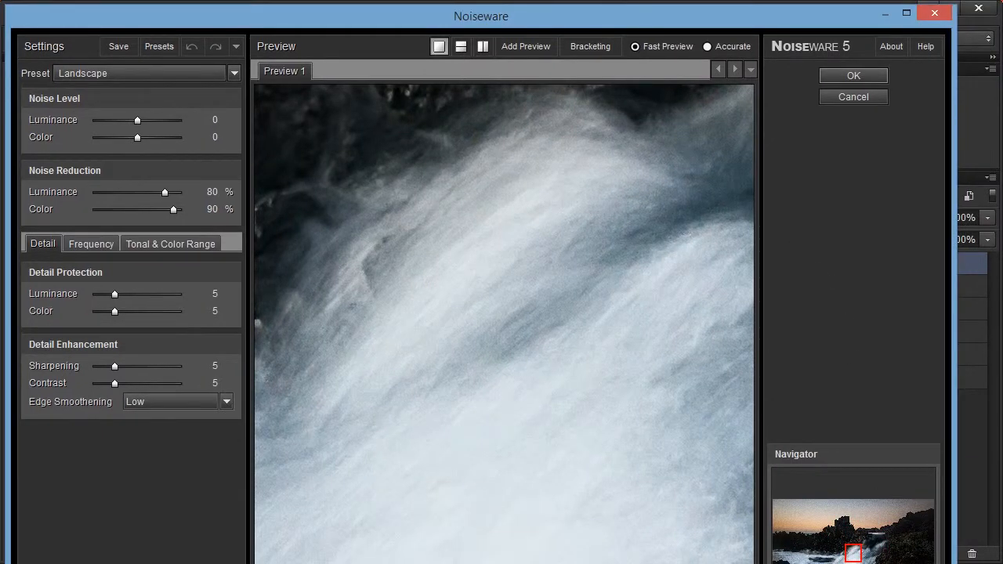
pyautogui.moveTo(951, 539); pyautogui.dragTo(895, 539)
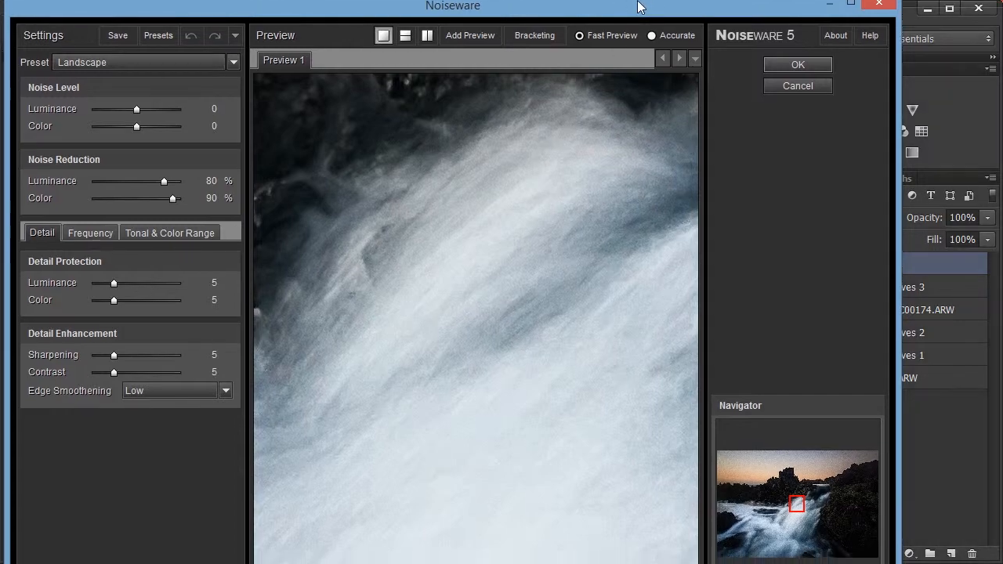
pyautogui.doubleClick(627, 20)
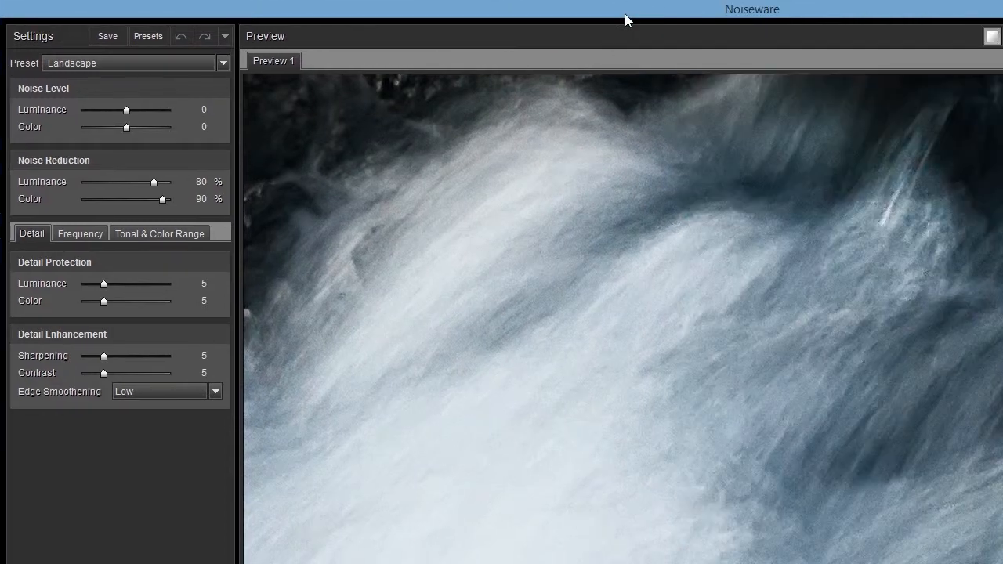
pyautogui.moveTo(629, 15); pyautogui.dragTo(470, 19)
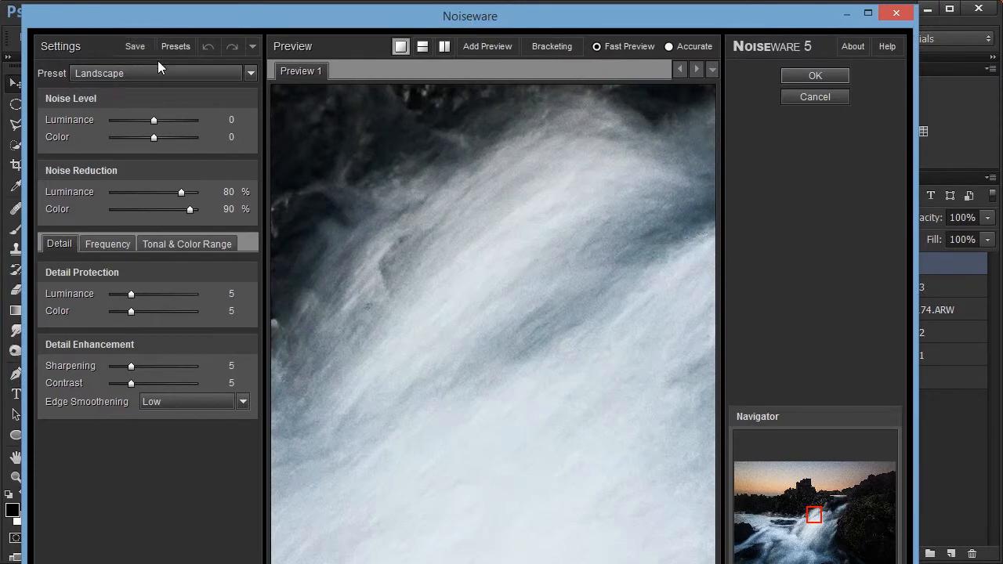
pyautogui.moveTo(447, 296); pyautogui.dragTo(541, 206)
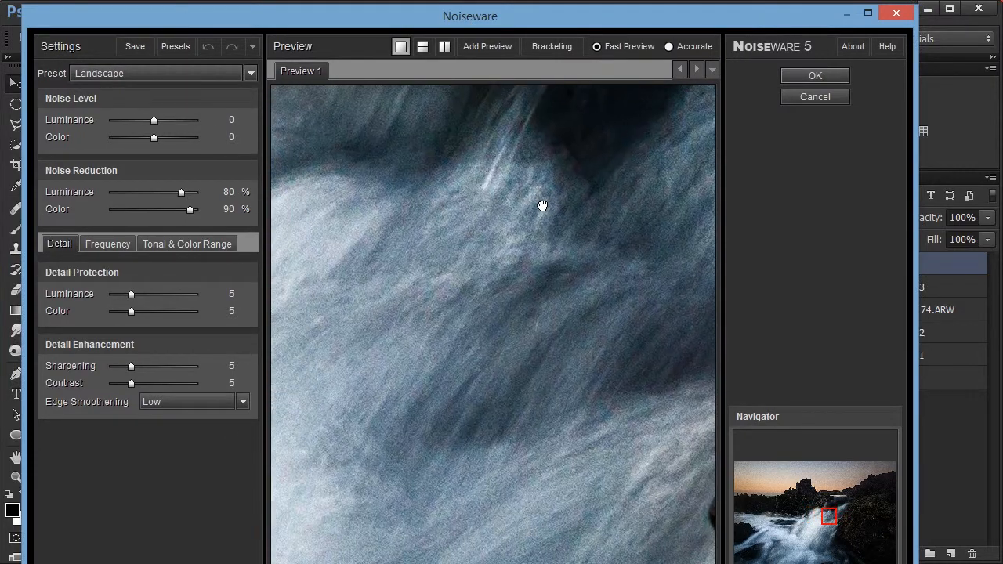
# Choose the Night Scene noise reduction preset and check its effect on the upper part of the waterfall
pyautogui.click(117, 73)
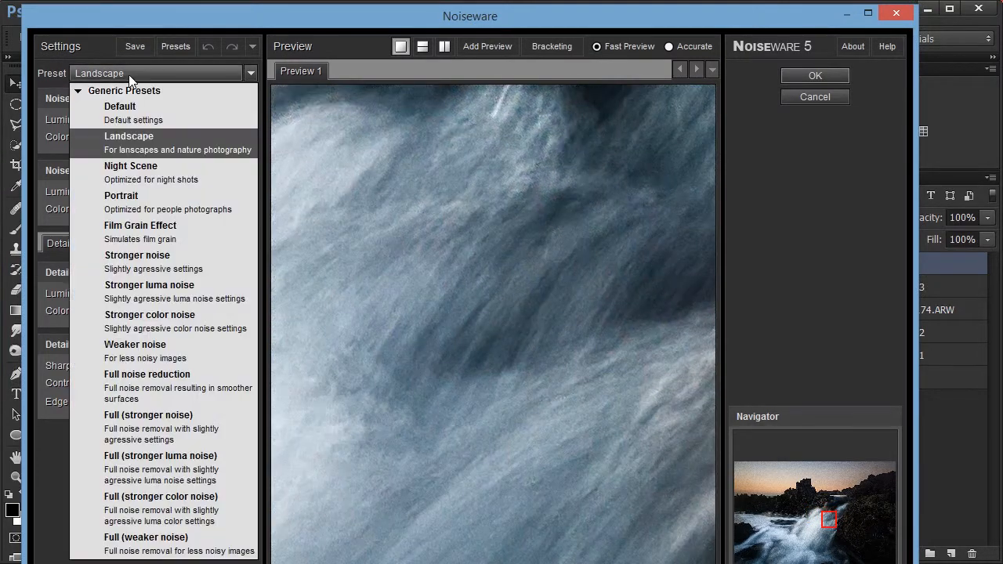
pyautogui.click(136, 181)
pyautogui.click(135, 74)
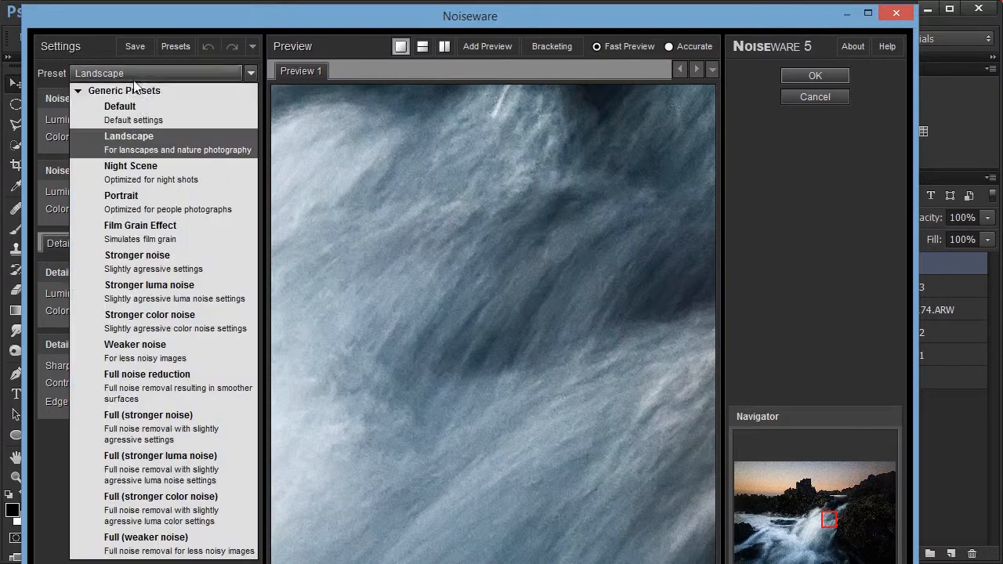
pyautogui.click(139, 177)
pyautogui.moveTo(524, 284); pyautogui.dragTo(418, 317)
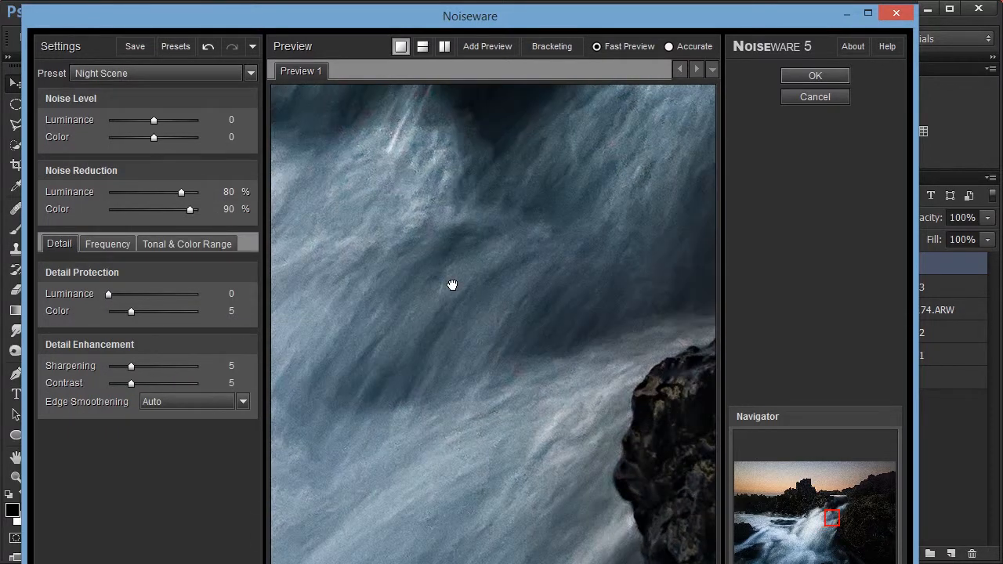
pyautogui.moveTo(451, 283); pyautogui.dragTo(400, 418)
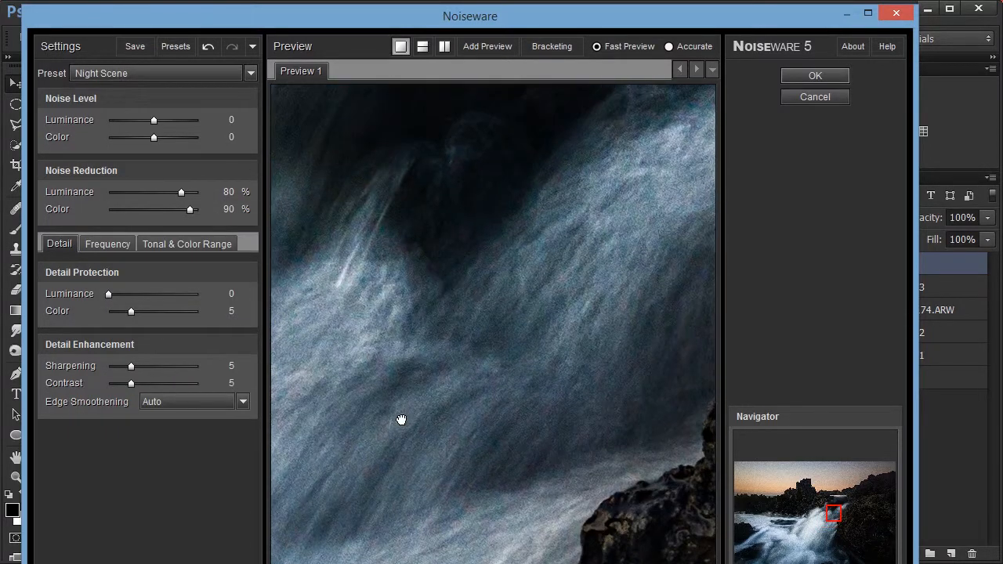
# Set the frequency noise levels to -8 for Very Low and -4 for Low Freq, checking the upper cascade
pyautogui.click(118, 240)
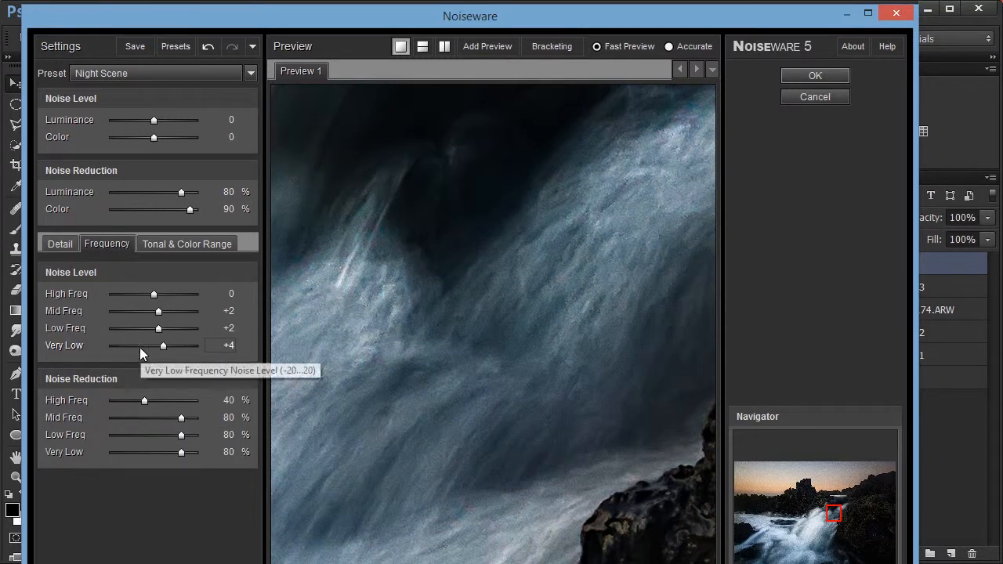
pyautogui.click(136, 346)
pyautogui.click(141, 332)
pyautogui.moveTo(141, 333); pyautogui.dragTo(145, 329)
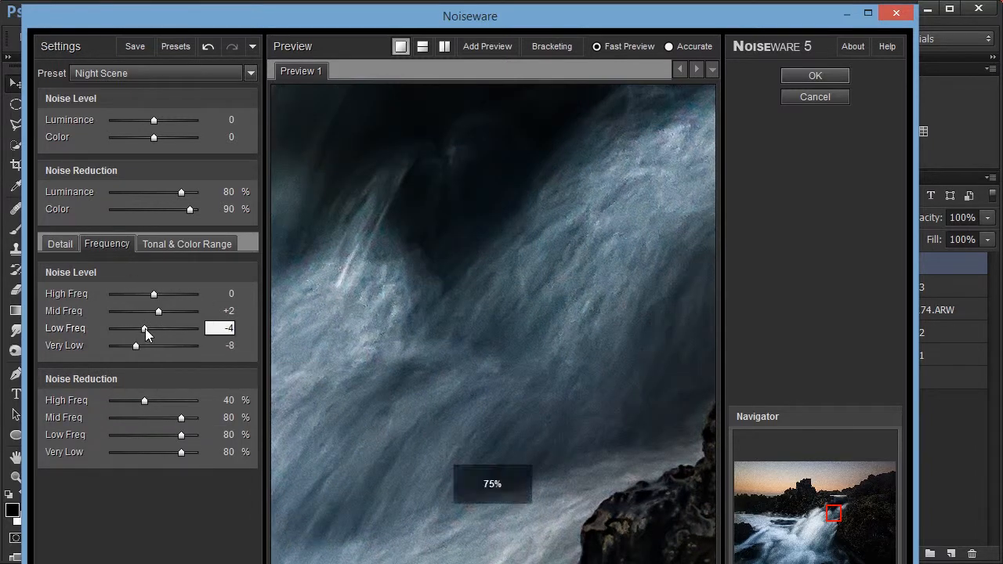
pyautogui.moveTo(473, 311); pyautogui.dragTo(495, 390)
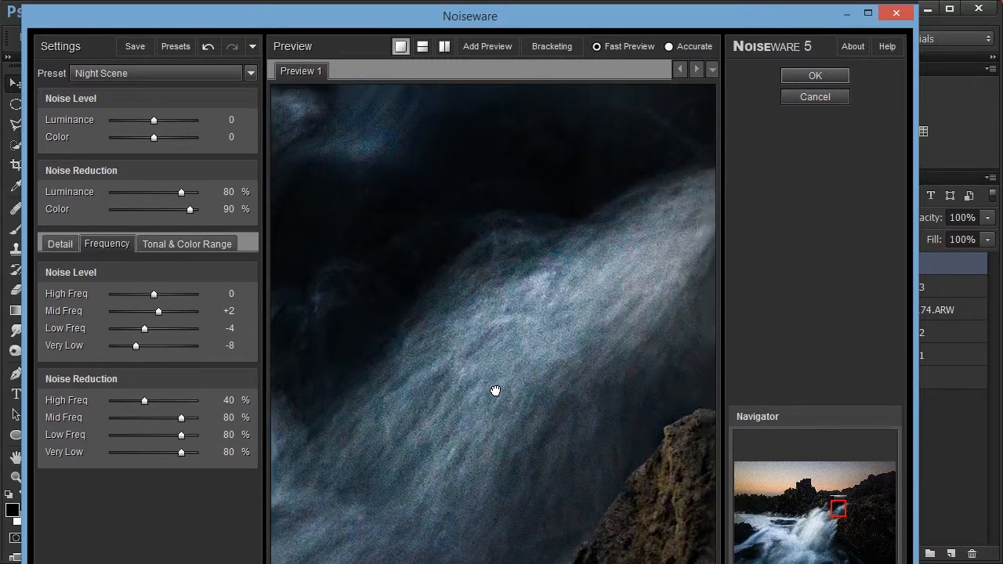
# Set the colour noise level to +5 and the High Freq noise level to +6, and apply the noise reduction
pyautogui.click(166, 138)
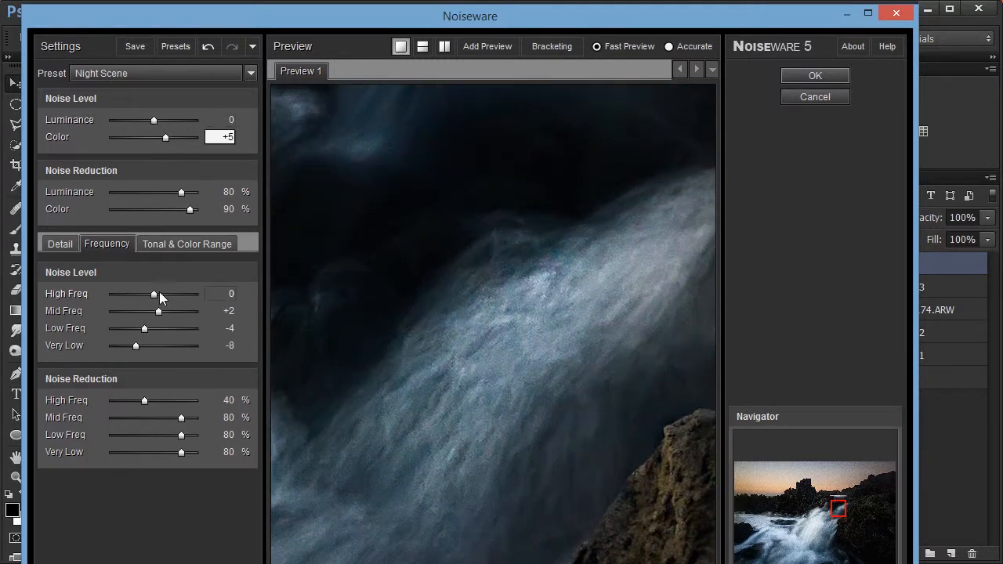
pyautogui.moveTo(425, 306); pyautogui.dragTo(585, 181)
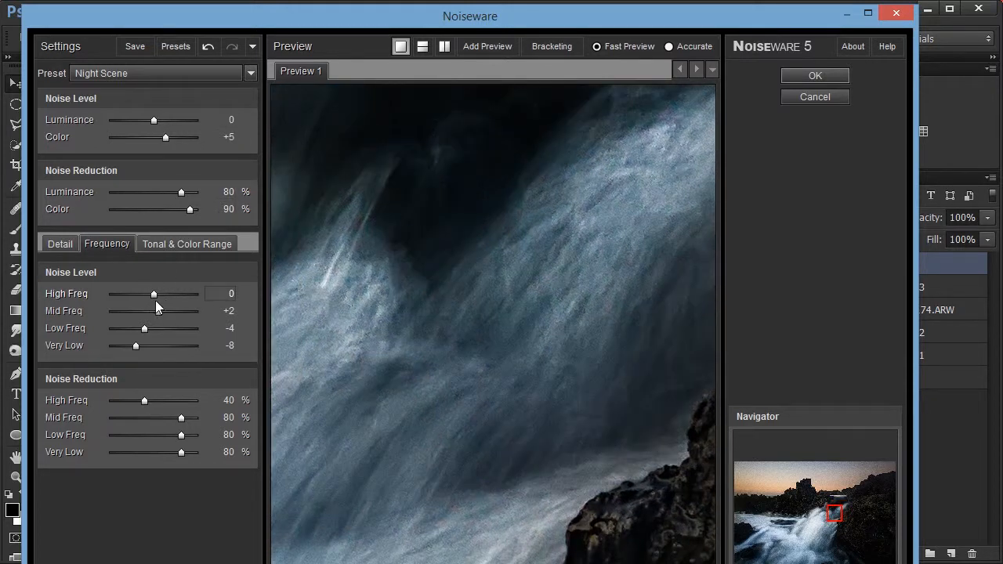
pyautogui.moveTo(158, 294); pyautogui.dragTo(166, 294)
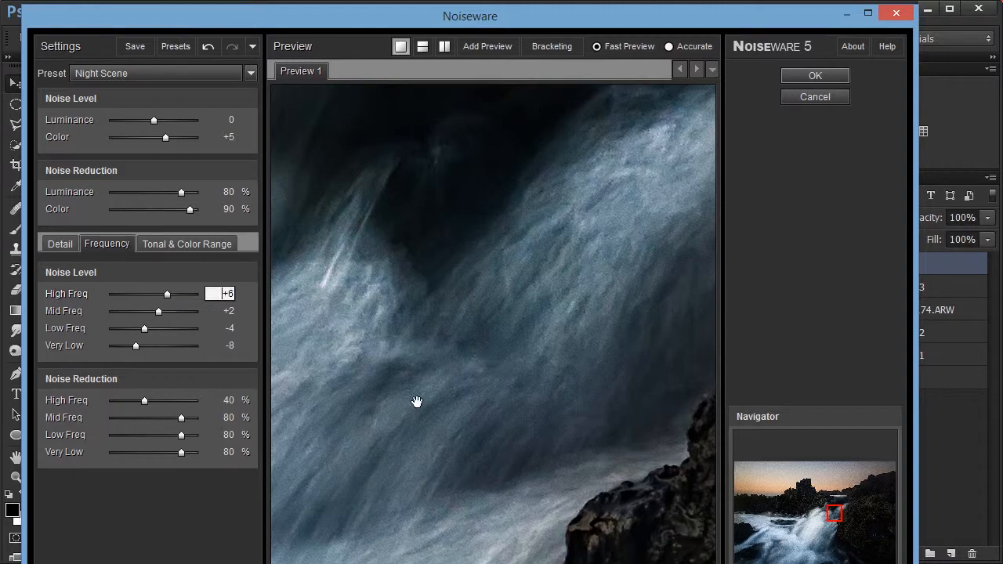
pyautogui.moveTo(416, 402); pyautogui.dragTo(537, 235)
pyautogui.moveTo(477, 353); pyautogui.dragTo(478, 169)
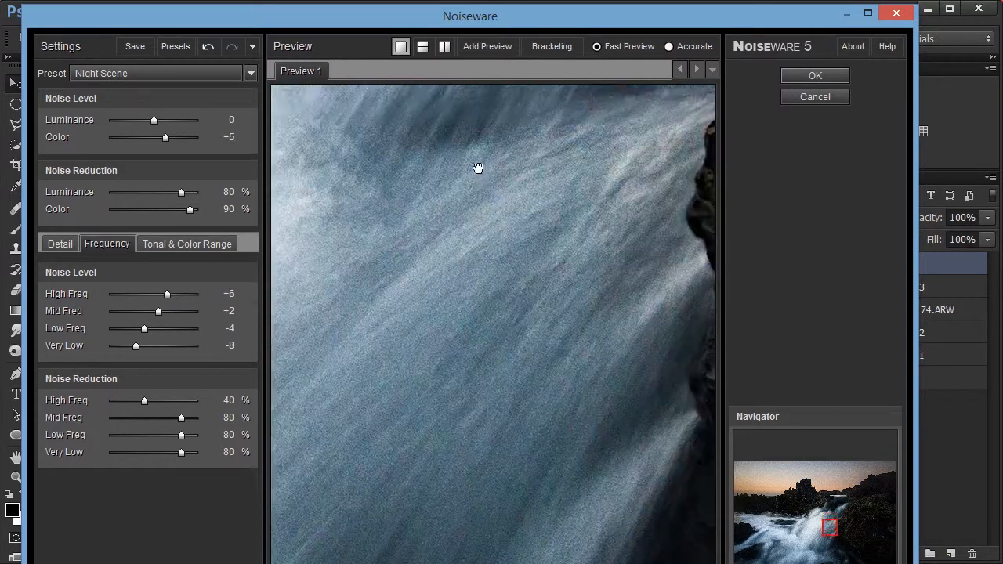
pyautogui.click(818, 73)
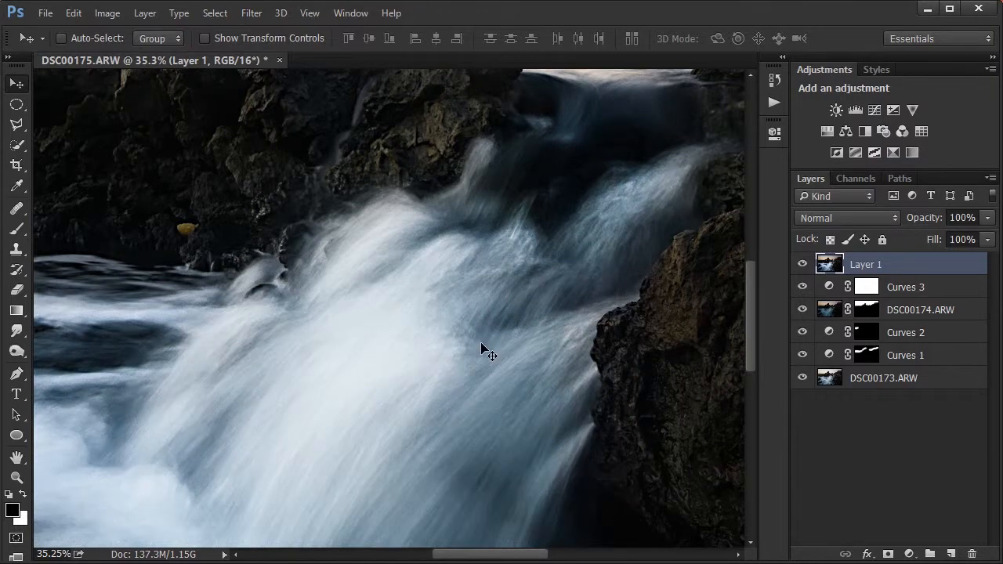
# Examine the upper waterfall up close, comparing it with the sharpened Layer 1 hidden and shown
pyautogui.scroll(3, 480, 342)
pyautogui.moveTo(350, 336); pyautogui.dragTo(354, 375)
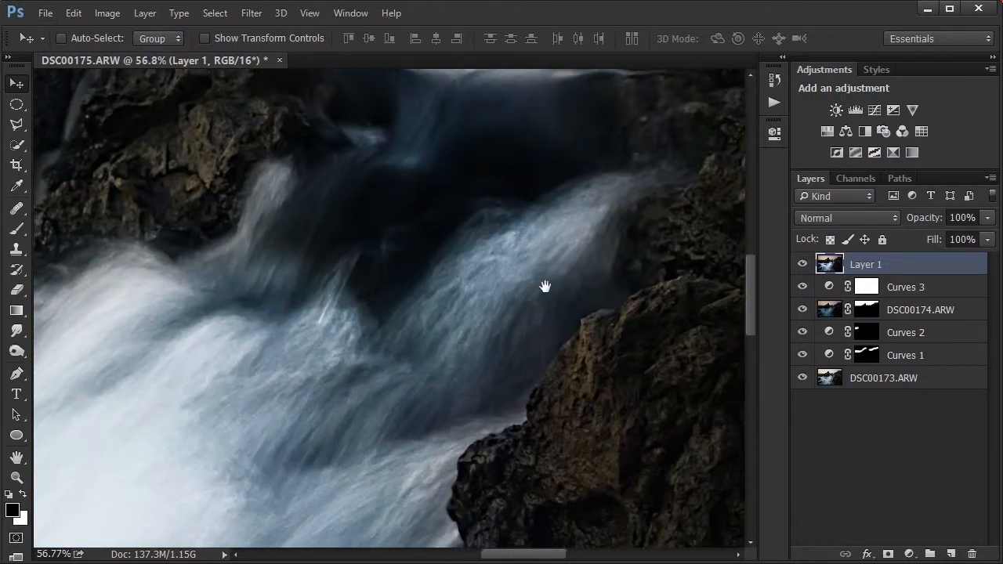
pyautogui.moveTo(544, 286); pyautogui.dragTo(705, 180)
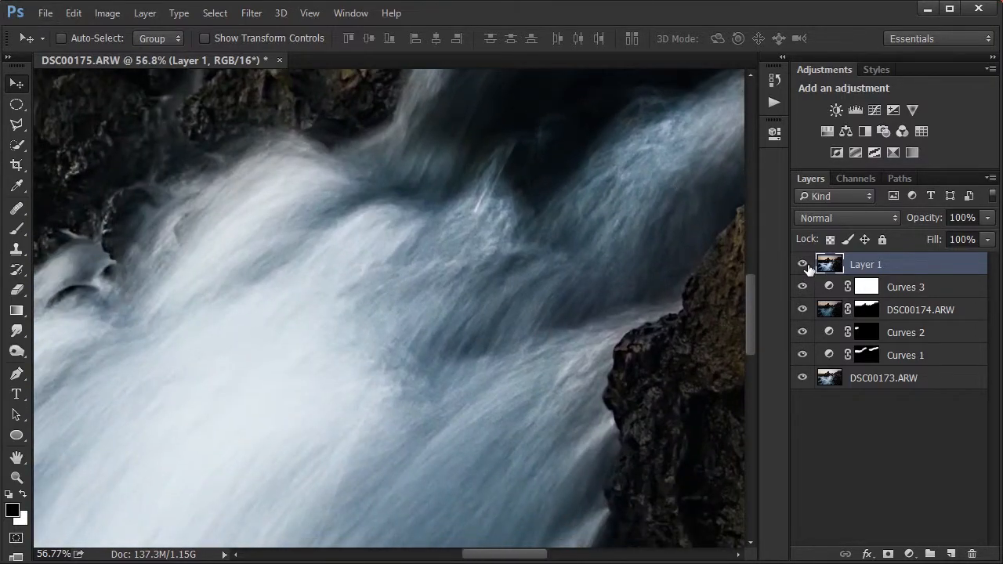
pyautogui.moveTo(525, 338); pyautogui.dragTo(547, 279)
pyautogui.click(802, 265)
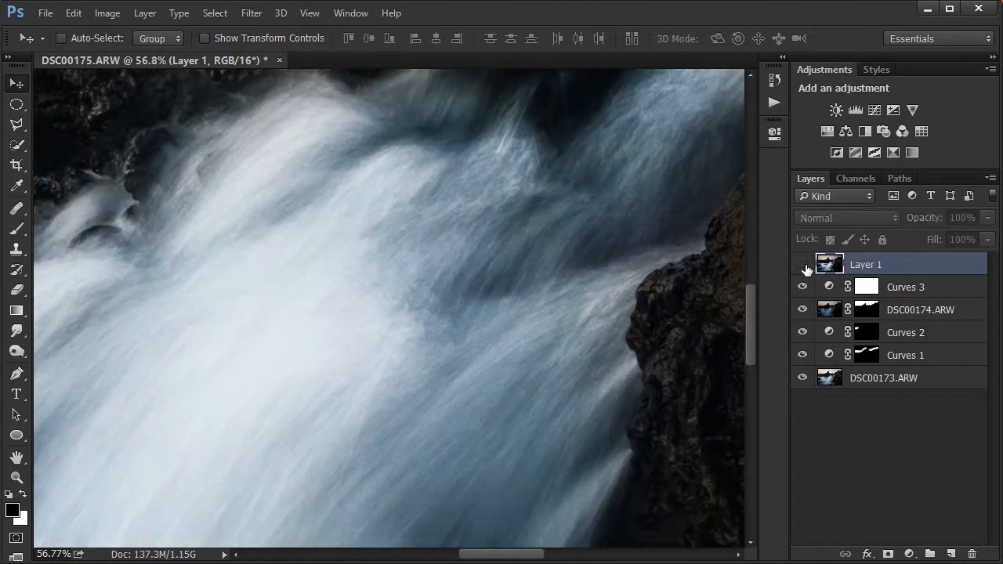
pyautogui.click(802, 265)
pyautogui.moveTo(530, 296); pyautogui.dragTo(470, 398)
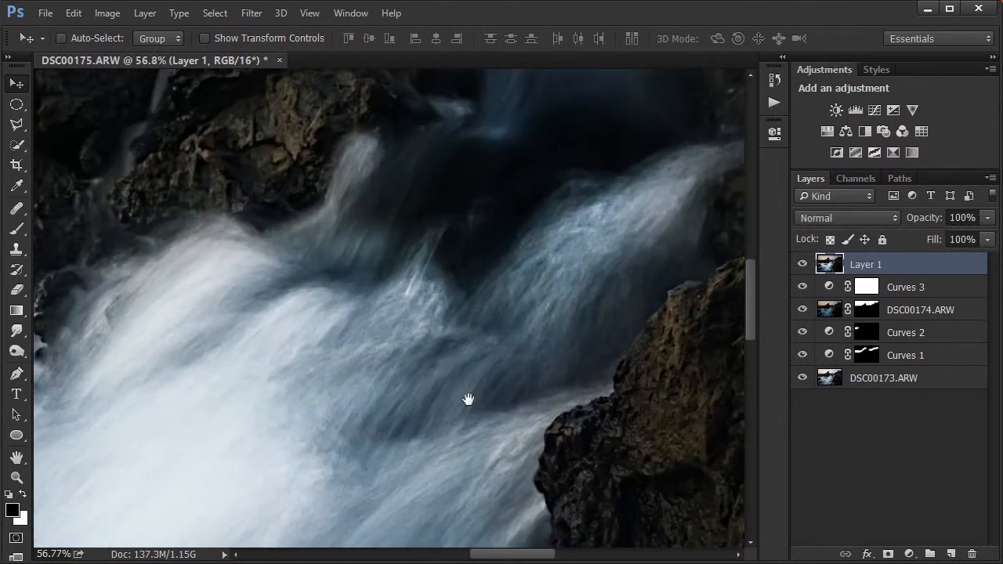
pyautogui.click(802, 265)
pyautogui.click(802, 264)
# Compare the foreground water and the pool beside the fall with Layer 1 hidden and shown
pyautogui.moveTo(486, 439); pyautogui.dragTo(484, 363)
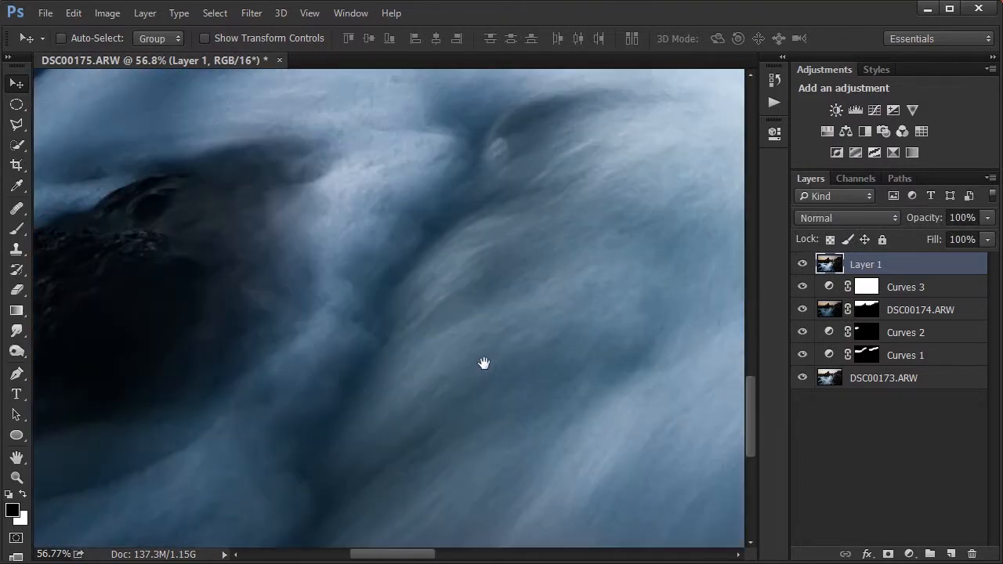
pyautogui.click(802, 264)
pyautogui.click(802, 265)
pyautogui.click(802, 264)
pyautogui.click(803, 265)
pyautogui.moveTo(455, 249); pyautogui.dragTo(337, 383)
pyautogui.click(802, 265)
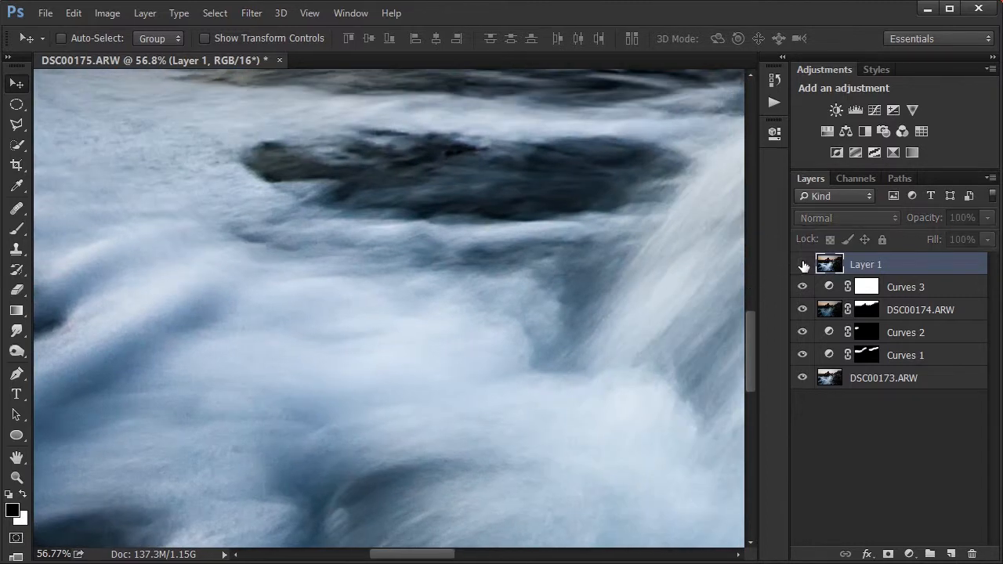
pyautogui.click(802, 265)
pyautogui.moveTo(705, 274); pyautogui.dragTo(226, 345)
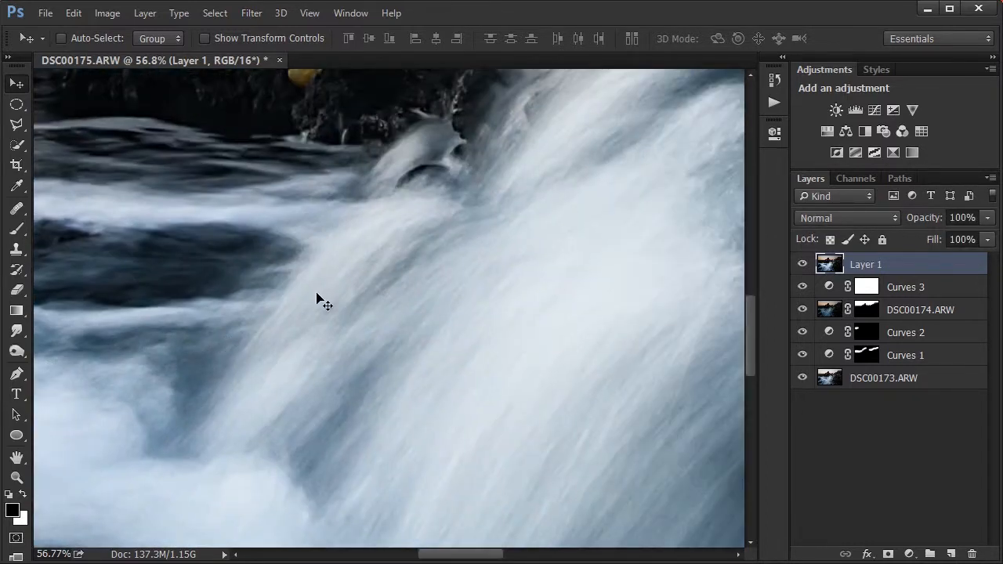
# Add a black mask to Layer 1 and paint white over the main cascade with a soft 500 px brush
pyautogui.hotkey('ctrl', '0')
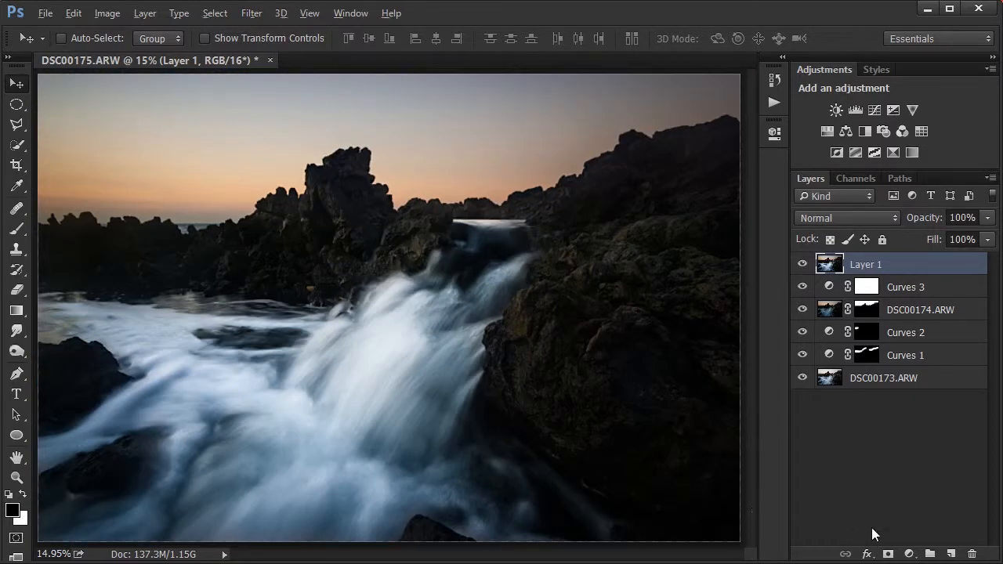
pyautogui.keyDown('alt'); pyautogui.click(887, 553); pyautogui.keyUp('alt')
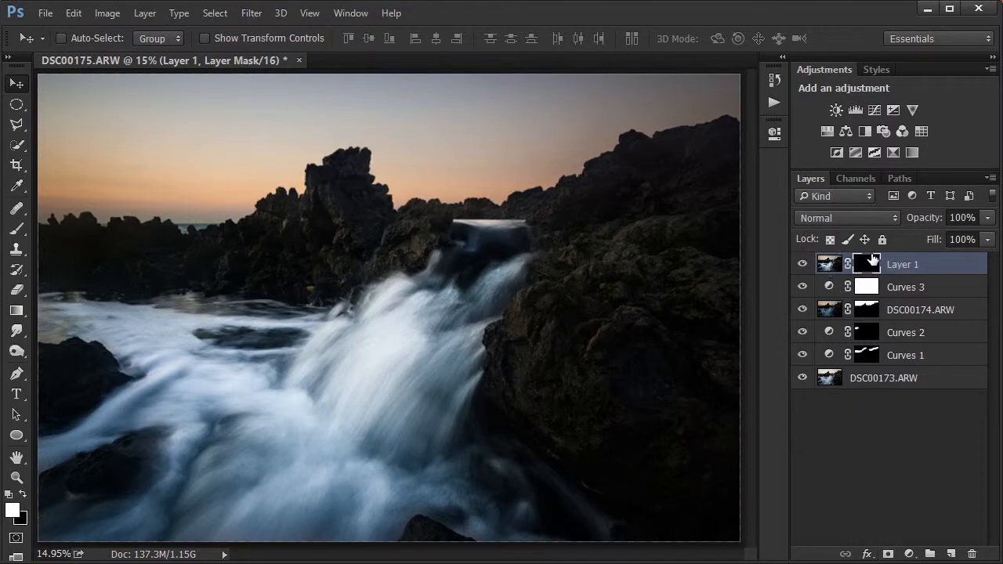
pyautogui.scroll(4, 346, 380)
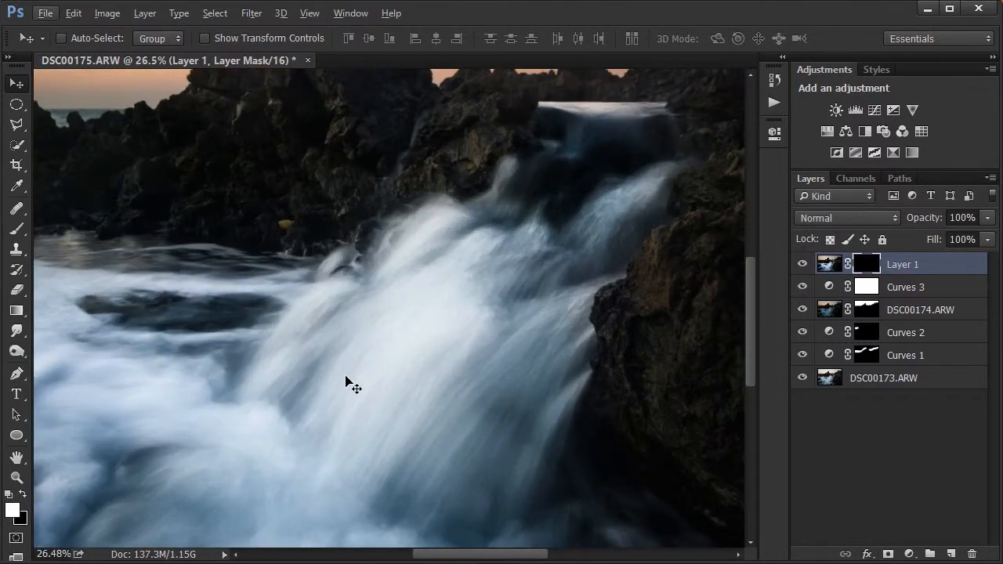
pyautogui.press('b')
pyautogui.scroll(3, 517, 362)
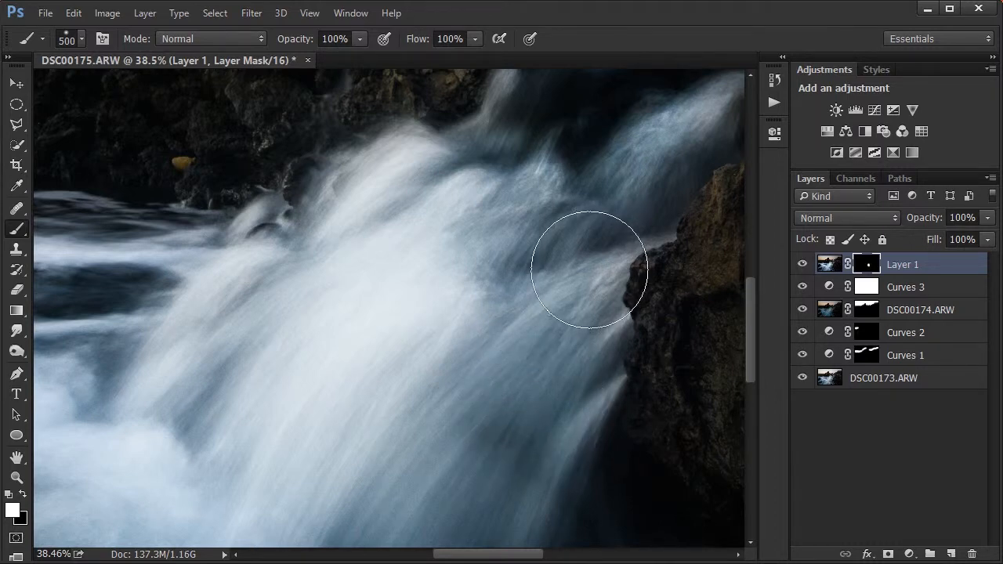
pyautogui.moveTo(537, 373); pyautogui.dragTo(489, 472)
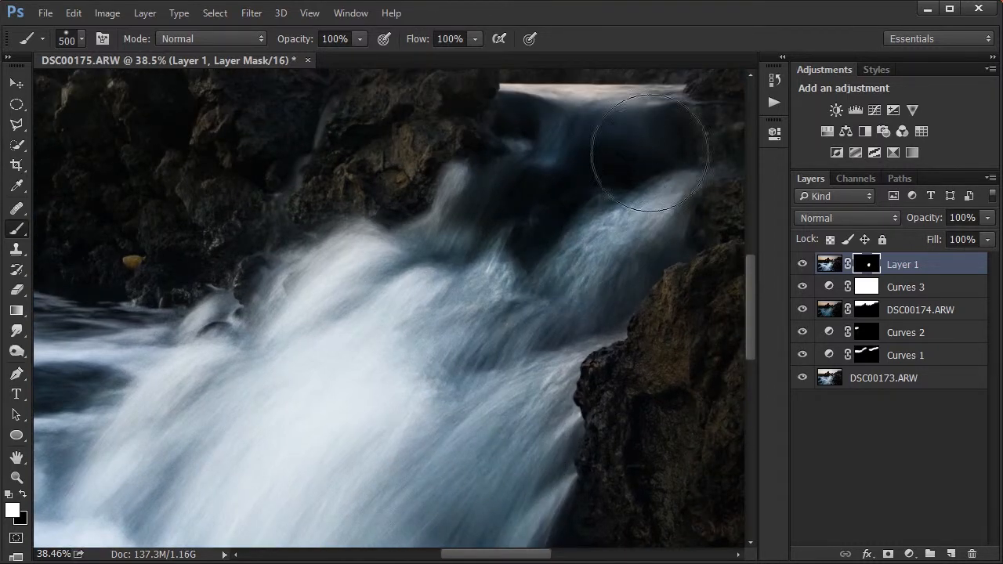
pyautogui.moveTo(345, 321); pyautogui.dragTo(577, 217)
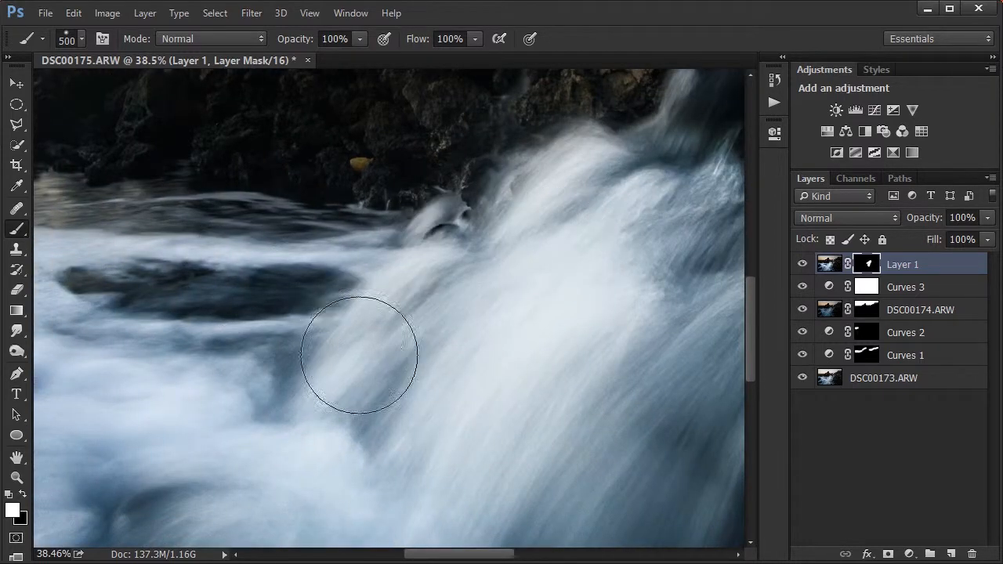
# Paint white on Layer 1's mask over the pool and the stream between the left-hand rocks, reducing the brush to 250 px
pyautogui.moveTo(464, 373); pyautogui.dragTo(529, 373)
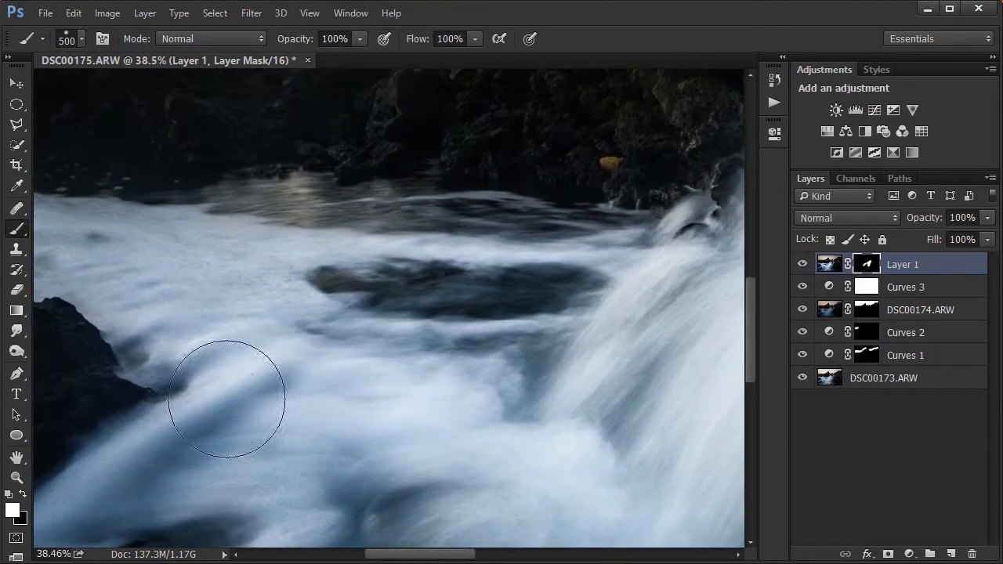
pyautogui.moveTo(224, 398)
pyautogui.mouseDown()
pyautogui.moveTo(289, 346)
pyautogui.moveTo(485, 354)
pyautogui.mouseUp()
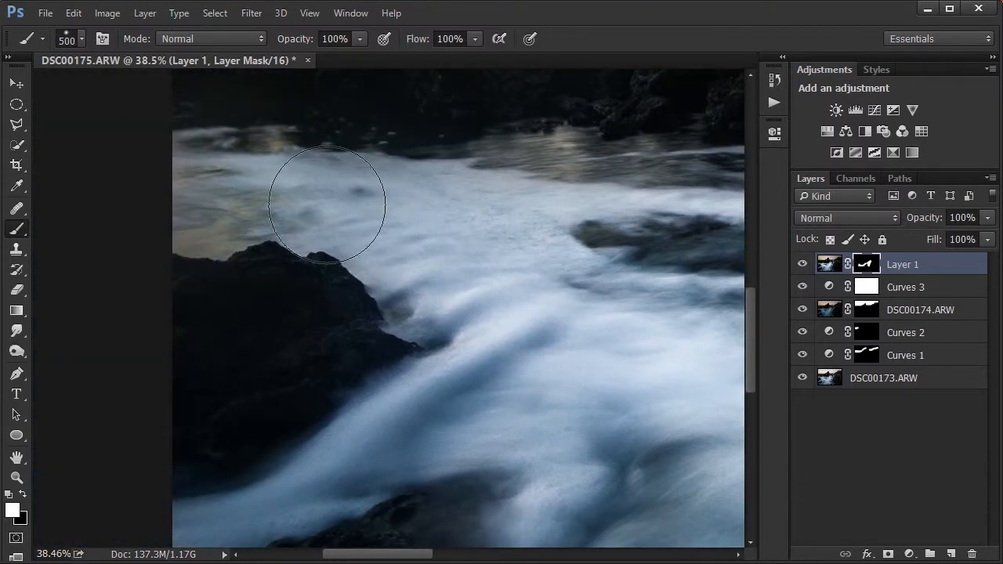
pyautogui.press('[')
pyautogui.press('[')
pyautogui.press('[')
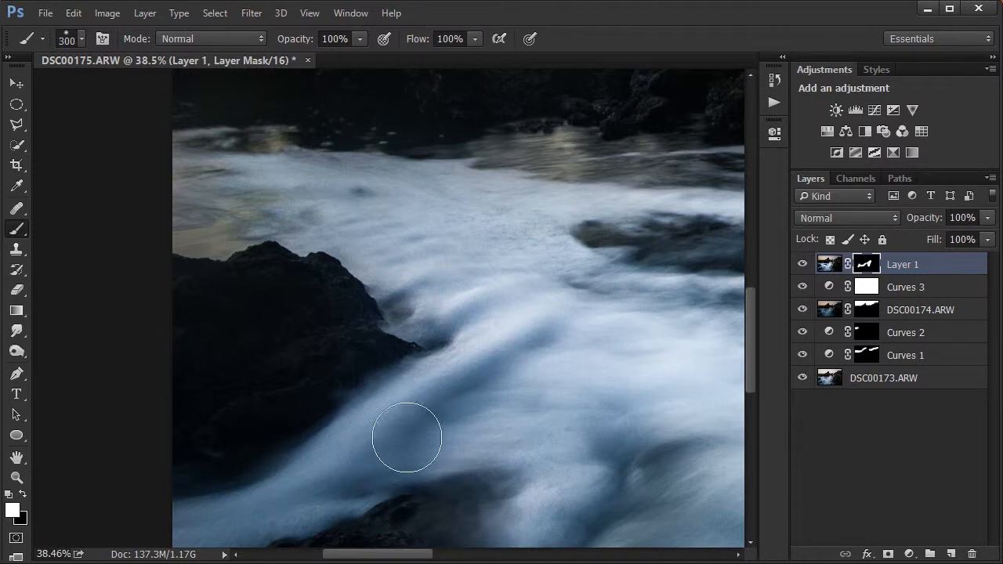
pyautogui.moveTo(303, 470); pyautogui.dragTo(418, 349)
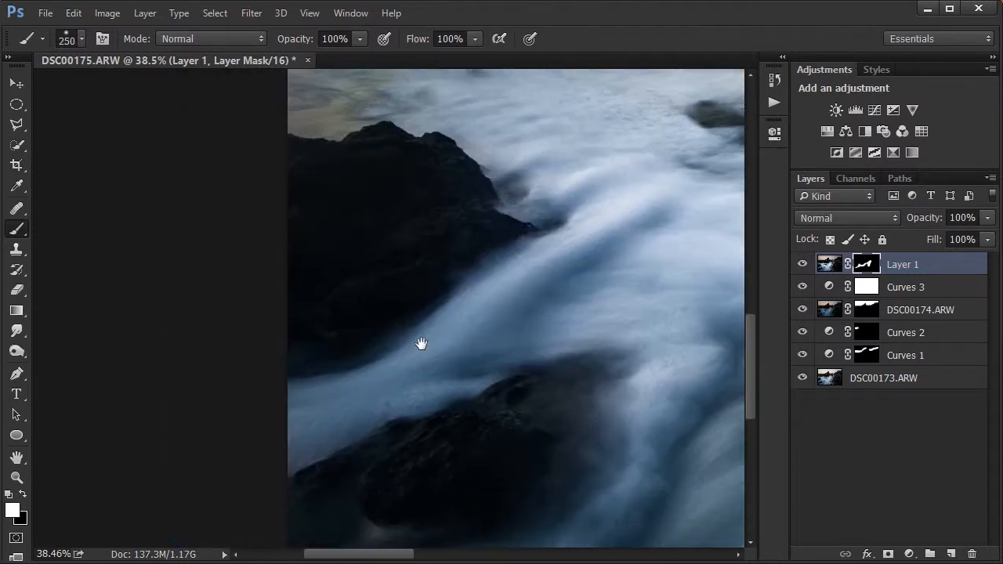
pyautogui.moveTo(307, 436); pyautogui.dragTo(207, 301)
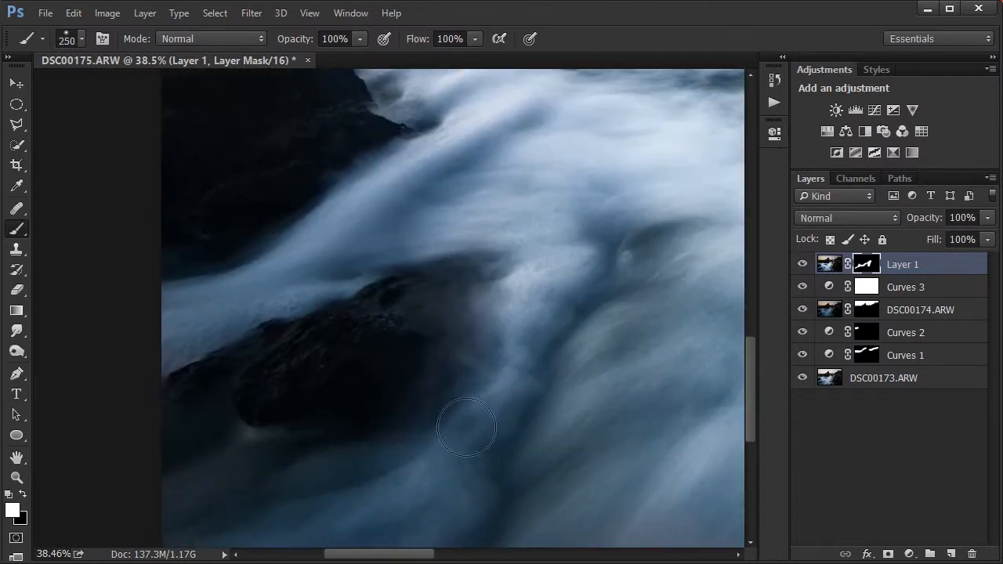
# Paint white on Layer 1's mask over the lower foreground water and the dark runoff below the right-hand rocks
pyautogui.moveTo(459, 418); pyautogui.dragTo(560, 282)
pyautogui.moveTo(230, 420)
pyautogui.mouseDown()
pyautogui.moveTo(202, 362)
pyautogui.moveTo(752, 289)
pyautogui.mouseUp()
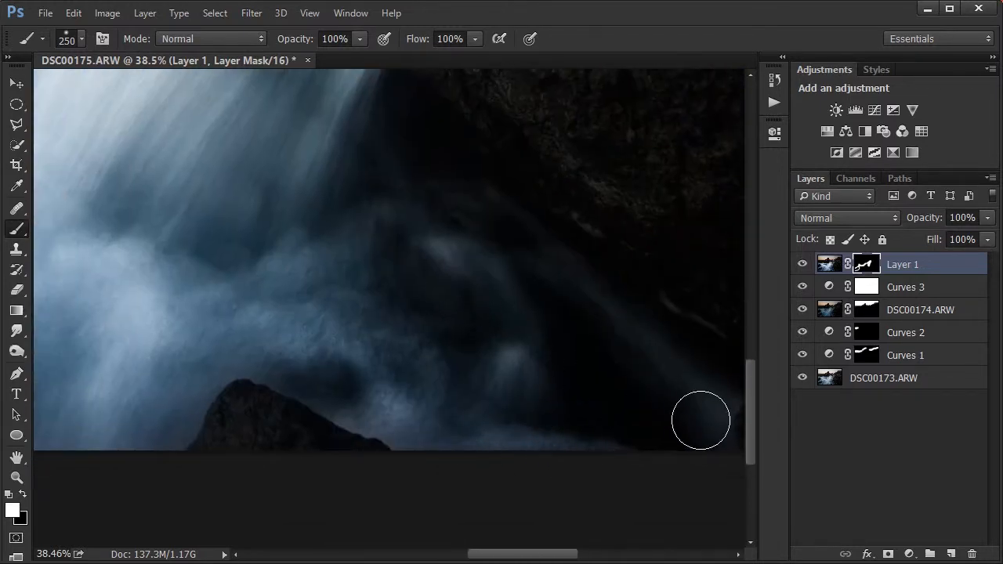
pyautogui.moveTo(380, 231); pyautogui.dragTo(512, 436)
pyautogui.moveTo(481, 228); pyautogui.dragTo(462, 403)
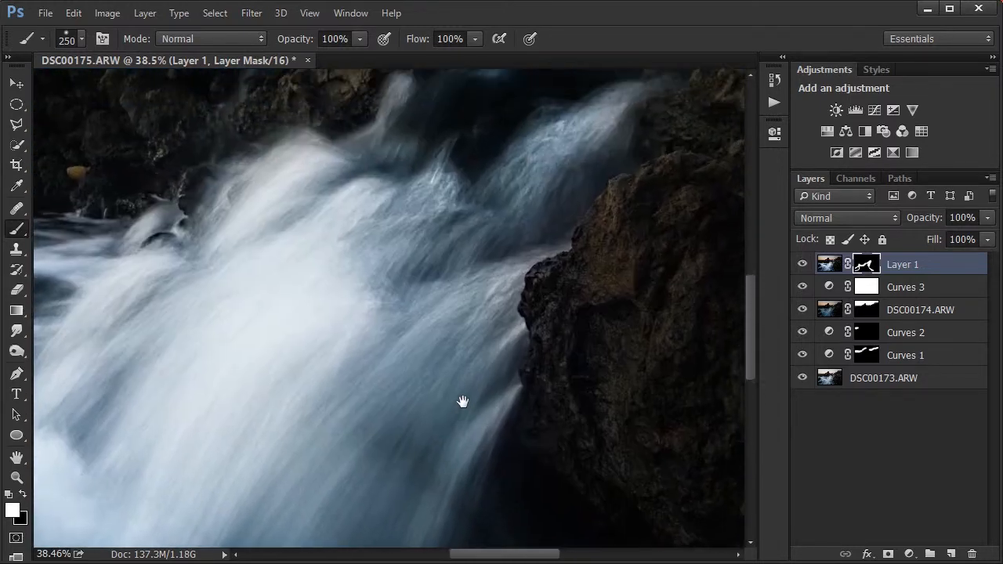
# Display Layer 1's mask on its own, fill the gaps in the water area with white at up to 600 px, and return to the image
pyautogui.keyDown('alt'); pyautogui.click(864, 267); pyautogui.keyUp('alt')
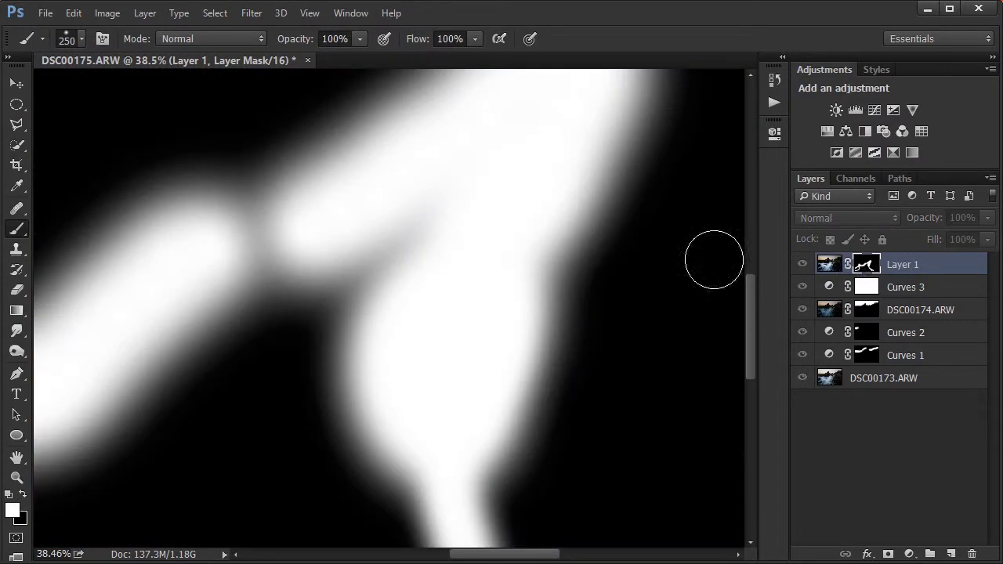
pyautogui.scroll(-3, 451, 349)
pyautogui.scroll(-3, 569, 271)
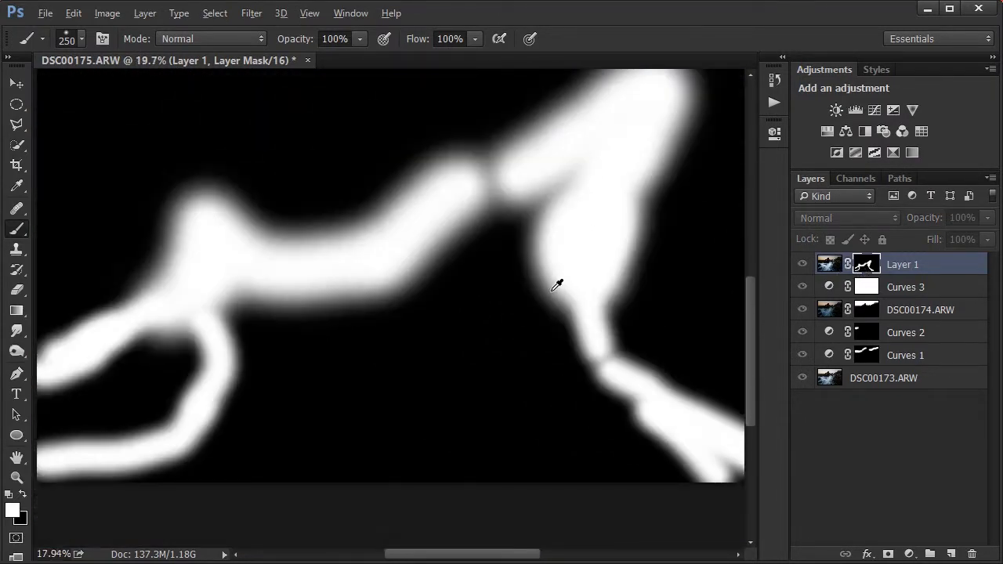
pyautogui.press(']')
pyautogui.press(']')
pyautogui.moveTo(502, 445)
pyautogui.mouseDown()
pyautogui.moveTo(515, 230)
pyautogui.moveTo(580, 199)
pyautogui.moveTo(385, 291)
pyautogui.moveTo(285, 318)
pyautogui.moveTo(269, 418)
pyautogui.moveTo(153, 473)
pyautogui.moveTo(255, 396)
pyautogui.moveTo(271, 293)
pyautogui.moveTo(226, 459)
pyautogui.moveTo(96, 473)
pyautogui.moveTo(307, 447)
pyautogui.moveTo(614, 445)
pyautogui.moveTo(694, 459)
pyautogui.moveTo(616, 447)
pyautogui.moveTo(647, 447)
pyautogui.moveTo(400, 311)
pyautogui.moveTo(316, 311)
pyautogui.moveTo(362, 307)
pyautogui.moveTo(324, 410)
pyautogui.moveTo(501, 352)
pyautogui.moveTo(492, 206)
pyautogui.moveTo(249, 291)
pyautogui.moveTo(210, 288)
pyautogui.mouseUp()
pyautogui.press(']')
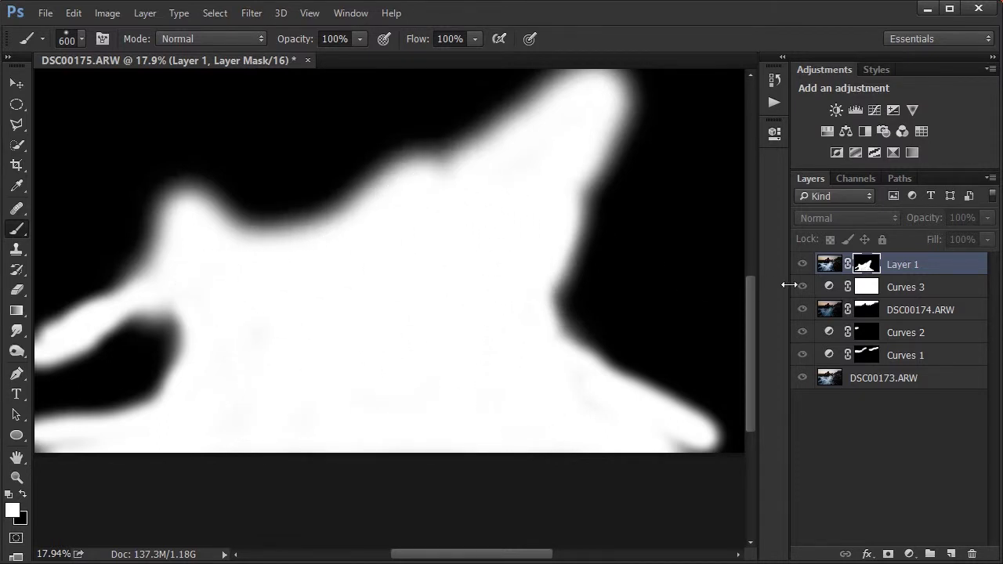
pyautogui.keyDown('alt'); pyautogui.click(860, 281); pyautogui.keyUp('alt')
# Create a new empty layer above Layer 1
pyautogui.scroll(-2, 689, 324)
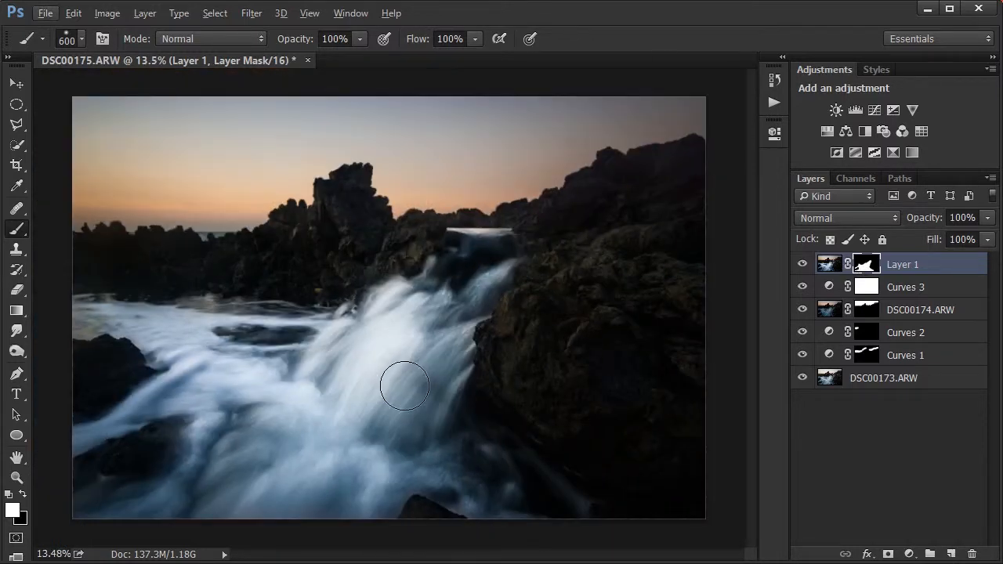
pyautogui.scroll(2, 407, 439)
pyautogui.moveTo(437, 477); pyautogui.dragTo(490, 432)
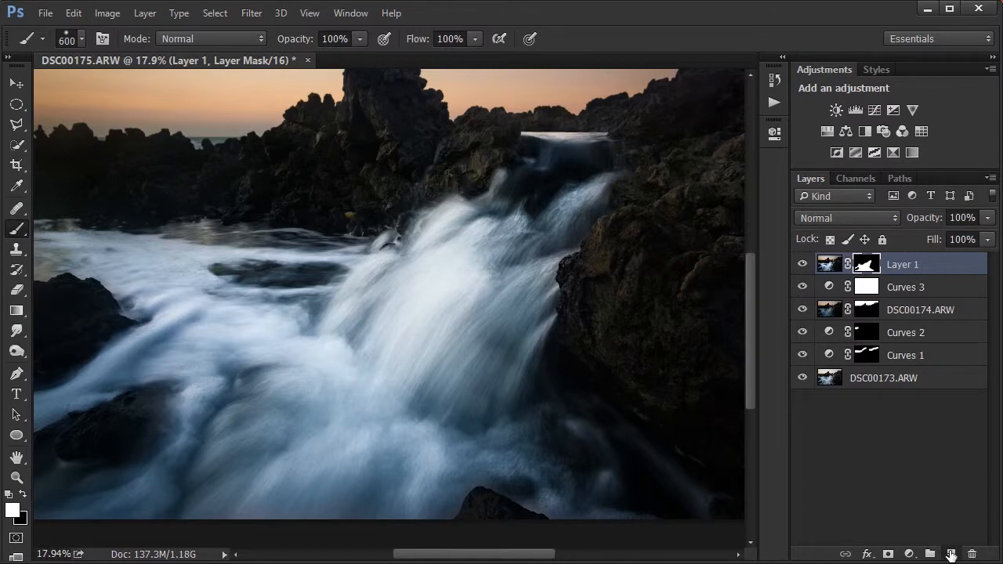
pyautogui.click(951, 553)
# Add a Curves adjustment above Layer 2 and raise the midtones to brighten the whole image
pyautogui.moveTo(463, 434); pyautogui.dragTo(451, 399)
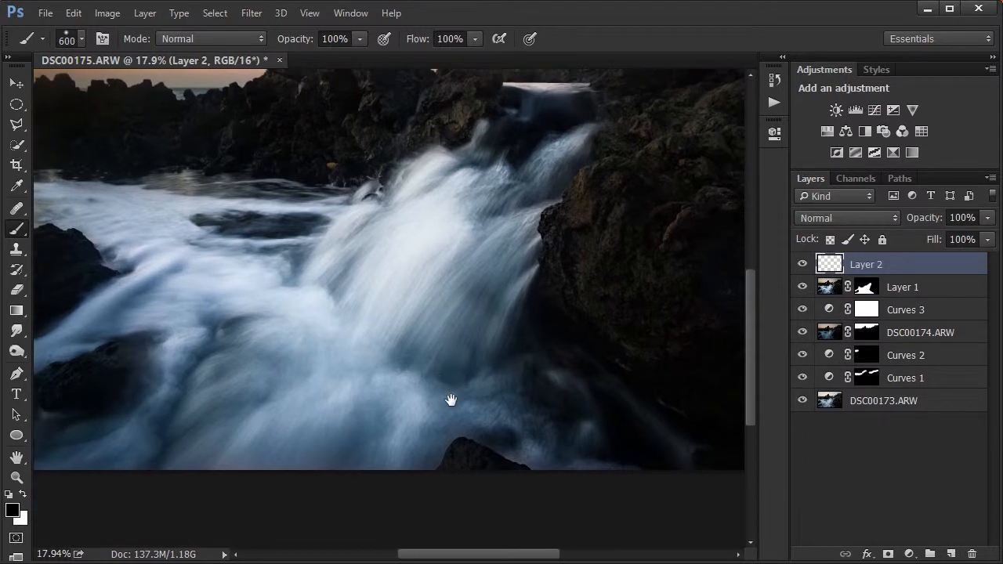
pyautogui.moveTo(486, 441); pyautogui.dragTo(544, 432)
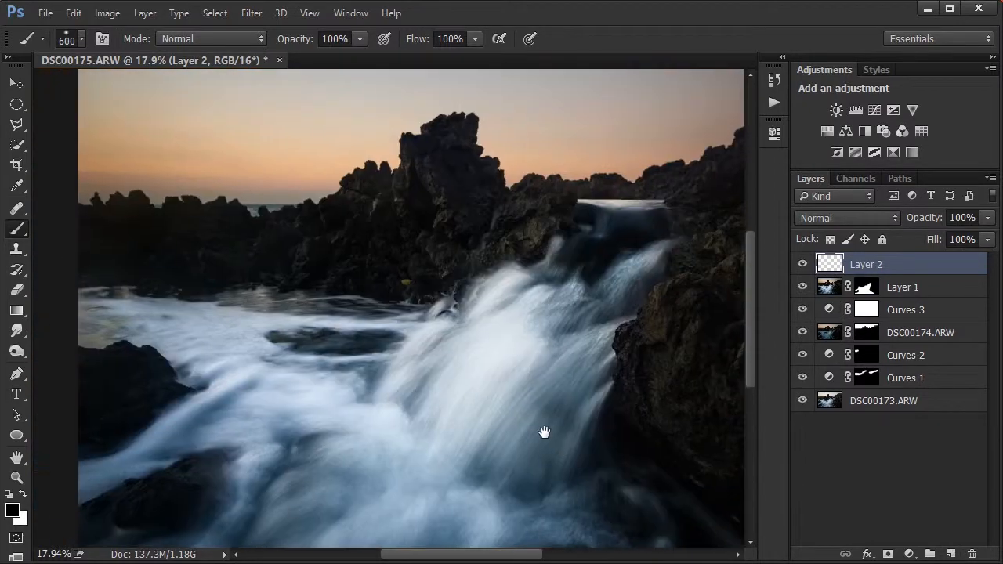
pyautogui.scroll(4, 368, 288)
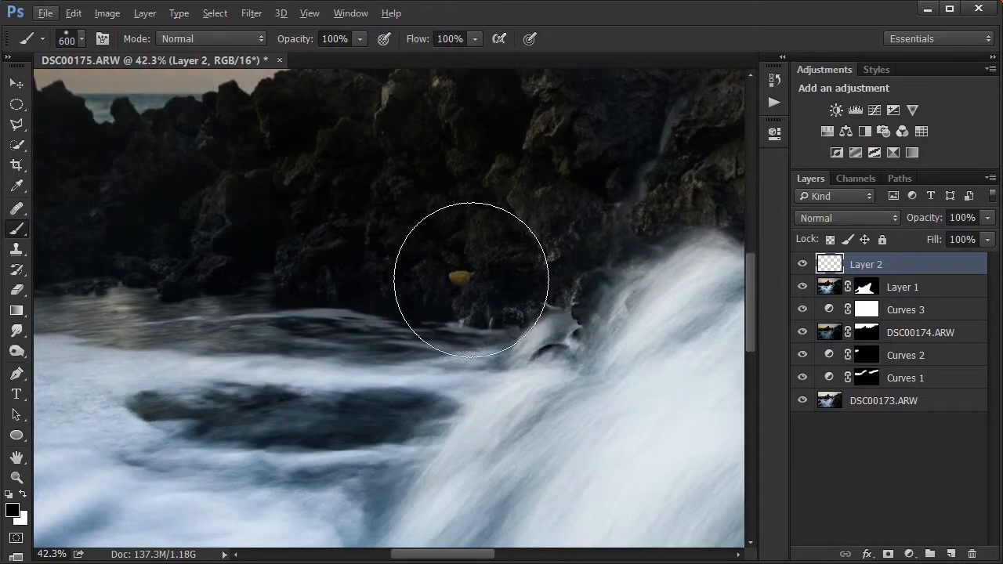
pyautogui.moveTo(470, 280); pyautogui.dragTo(392, 11)
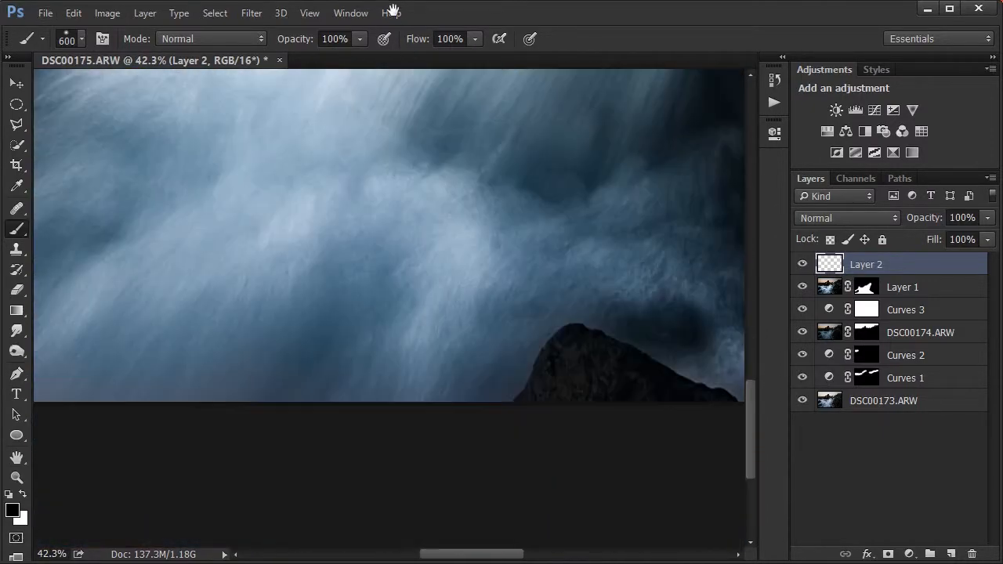
pyautogui.moveTo(482, 247); pyautogui.dragTo(347, 277)
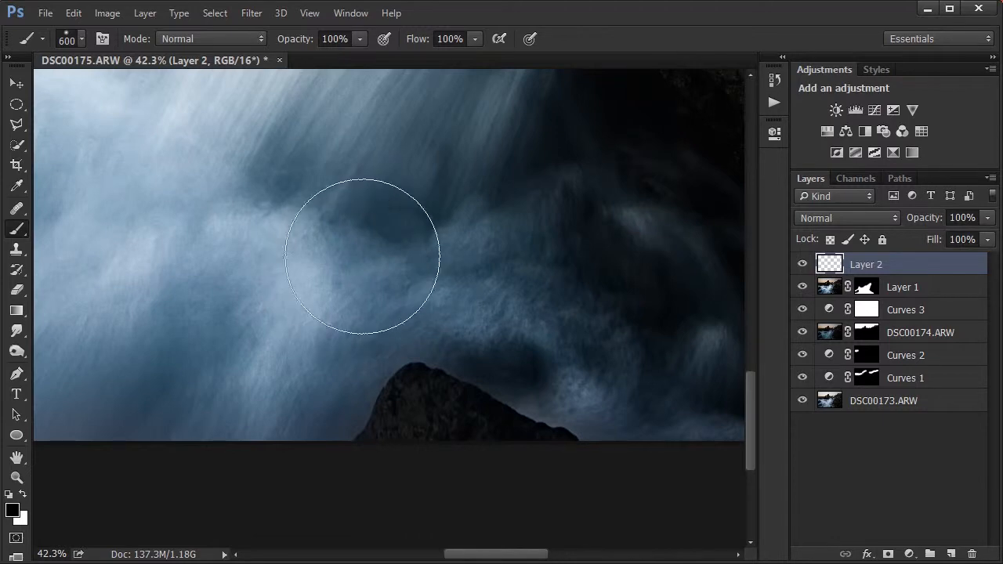
pyautogui.click(873, 115)
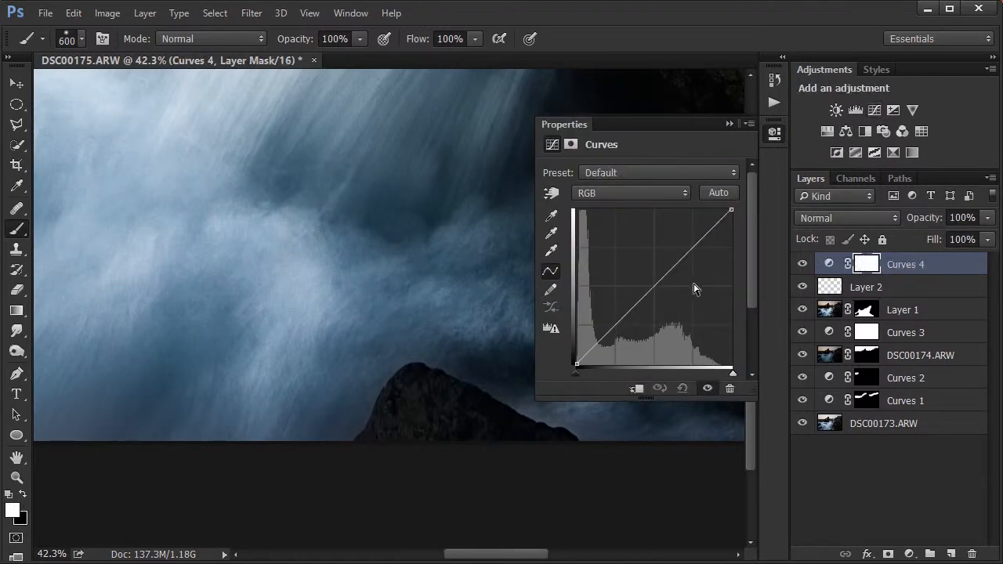
pyautogui.moveTo(650, 291); pyautogui.dragTo(632, 264)
pyautogui.click(727, 123)
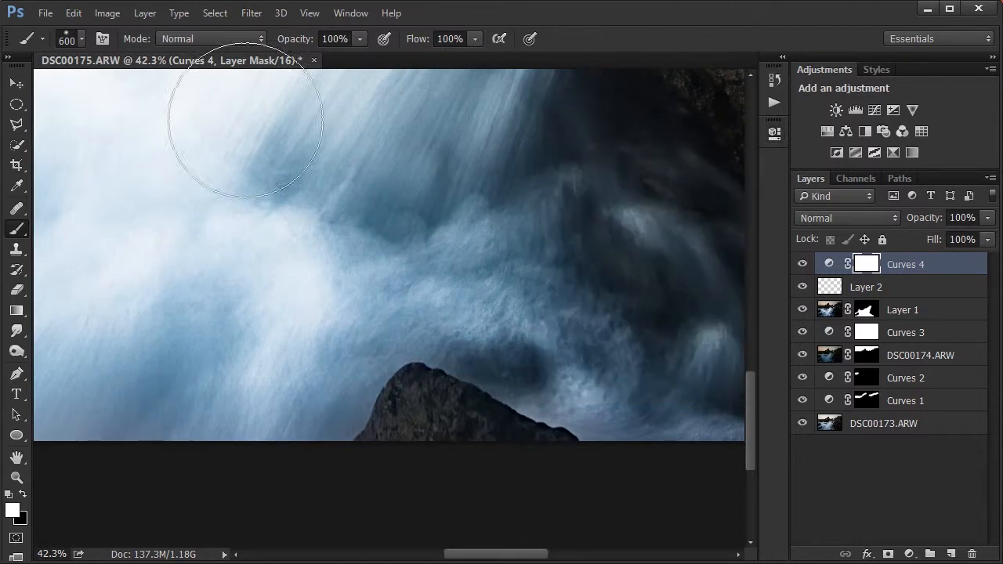
# On Layer 2, clone surrounding water over the dark rock at the lower edge with the Clone Stamp at 500 px
pyautogui.click(876, 285)
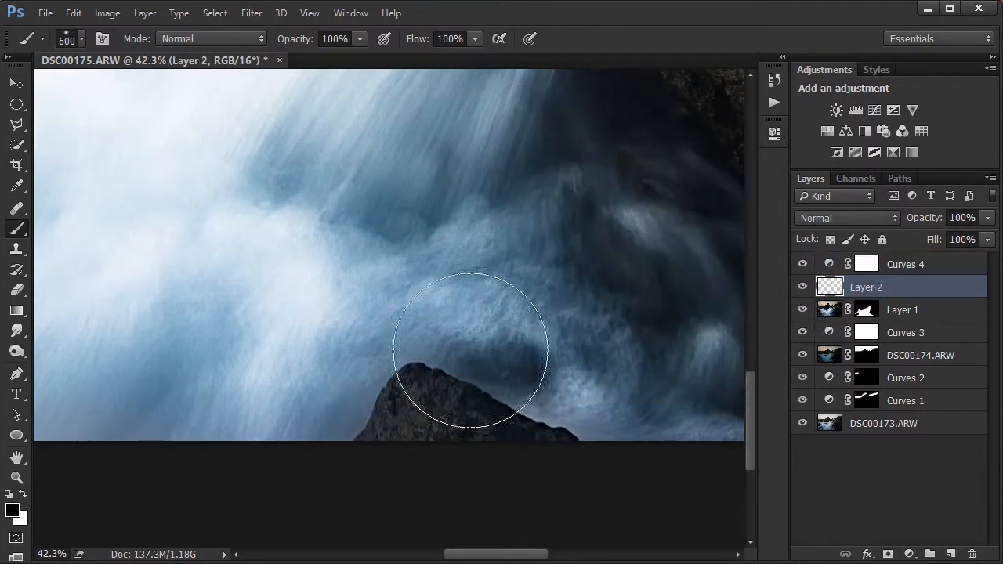
pyautogui.press('x')
pyautogui.press('s')
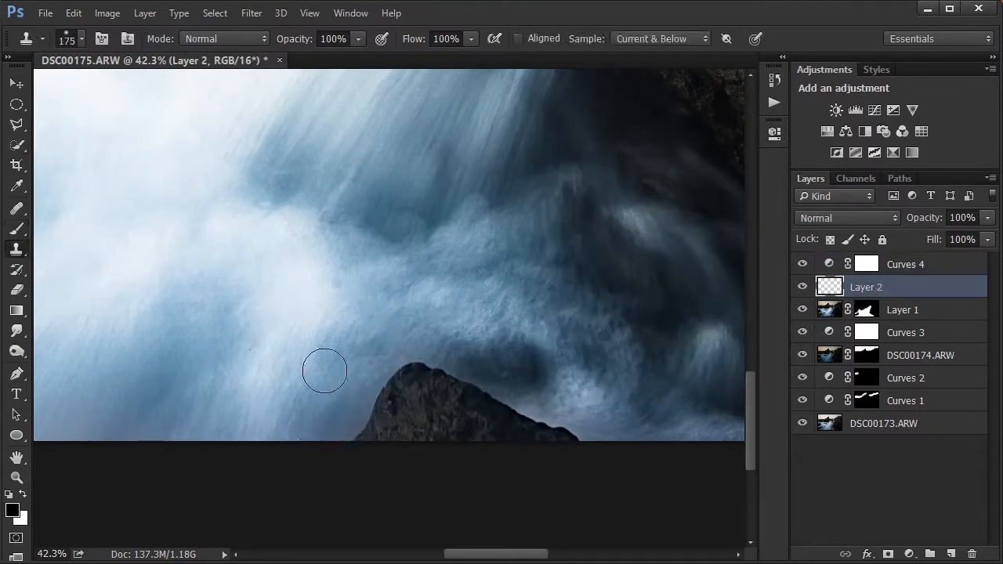
pyautogui.press(']')
pyautogui.press(']')
pyautogui.press(']')
pyautogui.press(']')
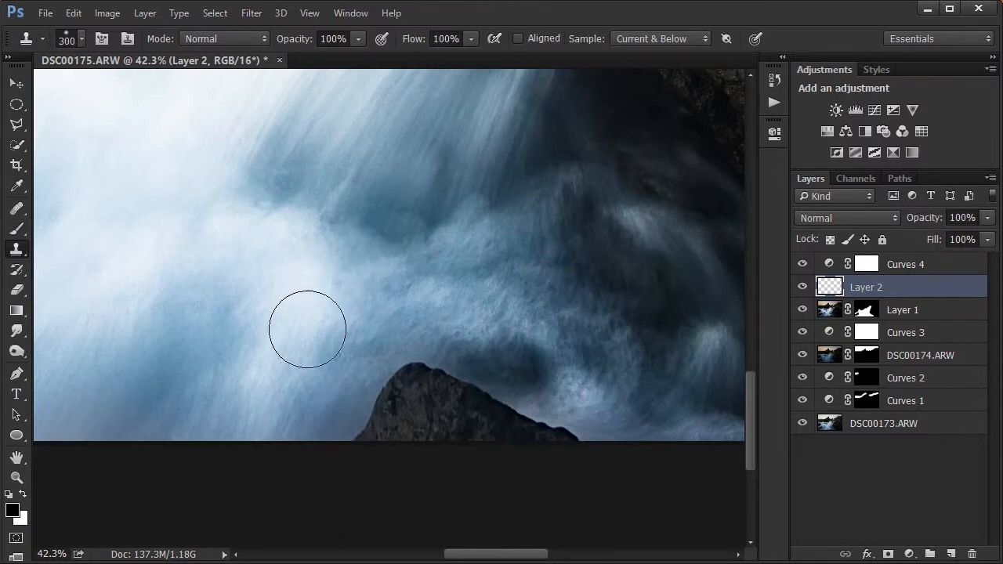
pyautogui.moveTo(335, 352); pyautogui.dragTo(493, 343)
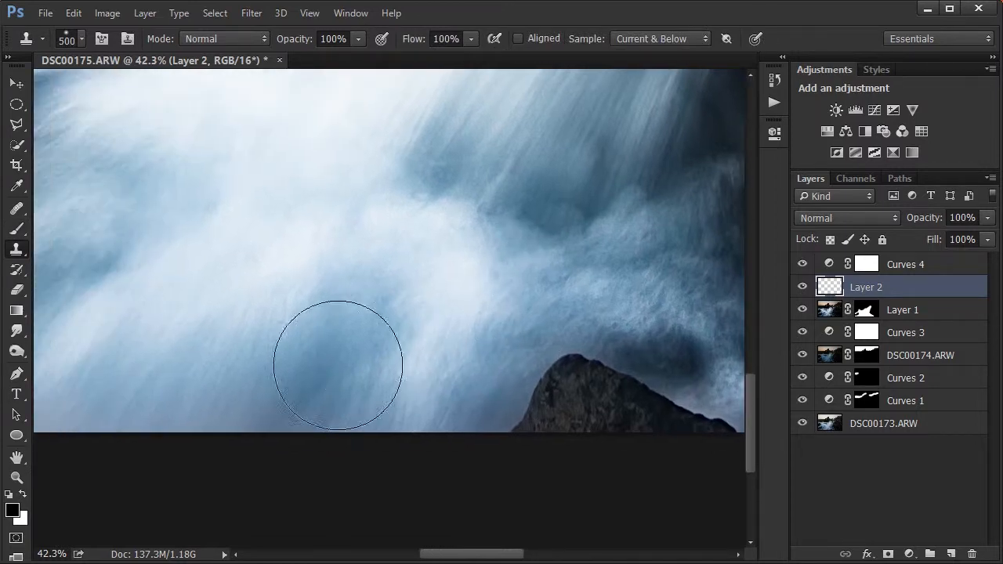
pyautogui.moveTo(434, 351); pyautogui.dragTo(319, 342)
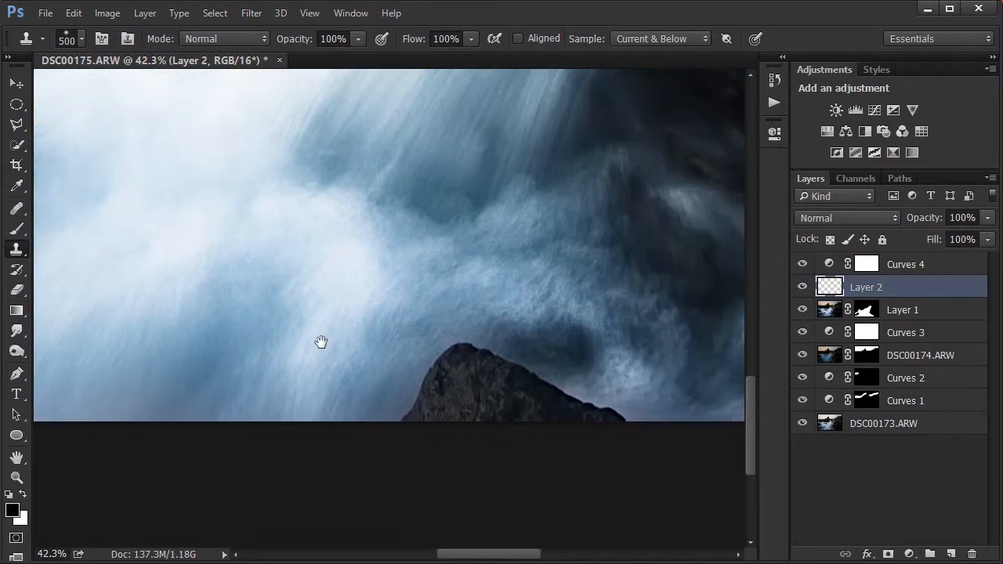
pyautogui.moveTo(459, 381)
pyautogui.mouseDown()
pyautogui.moveTo(429, 399)
pyautogui.moveTo(459, 387)
pyautogui.moveTo(513, 408)
pyautogui.moveTo(538, 400)
pyautogui.moveTo(567, 430)
pyautogui.moveTo(588, 414)
pyautogui.moveTo(587, 441)
pyautogui.mouseUp()
pyautogui.moveTo(503, 301); pyautogui.dragTo(326, 306)
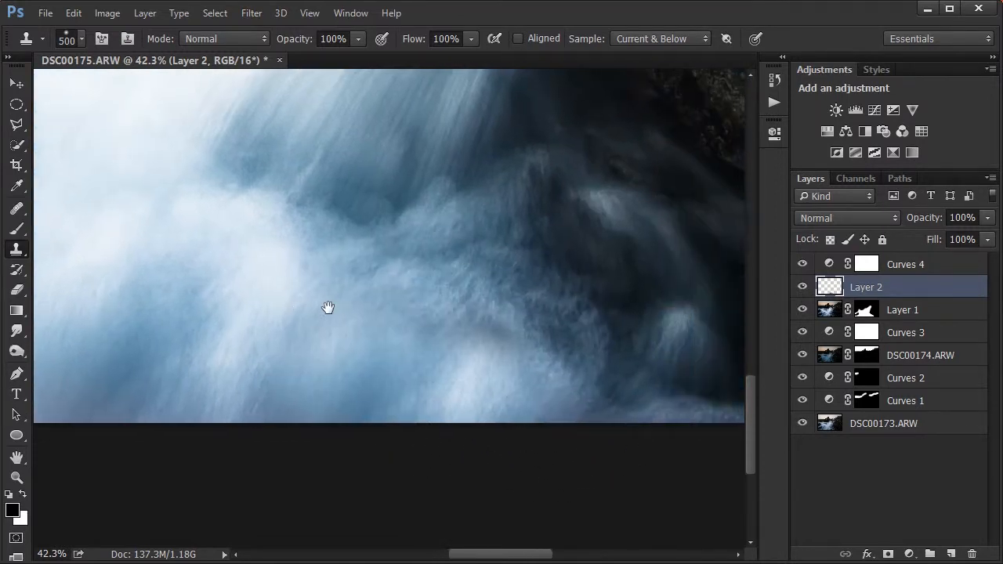
pyautogui.keyDown('alt'); pyautogui.click(418, 315); pyautogui.keyUp('alt')
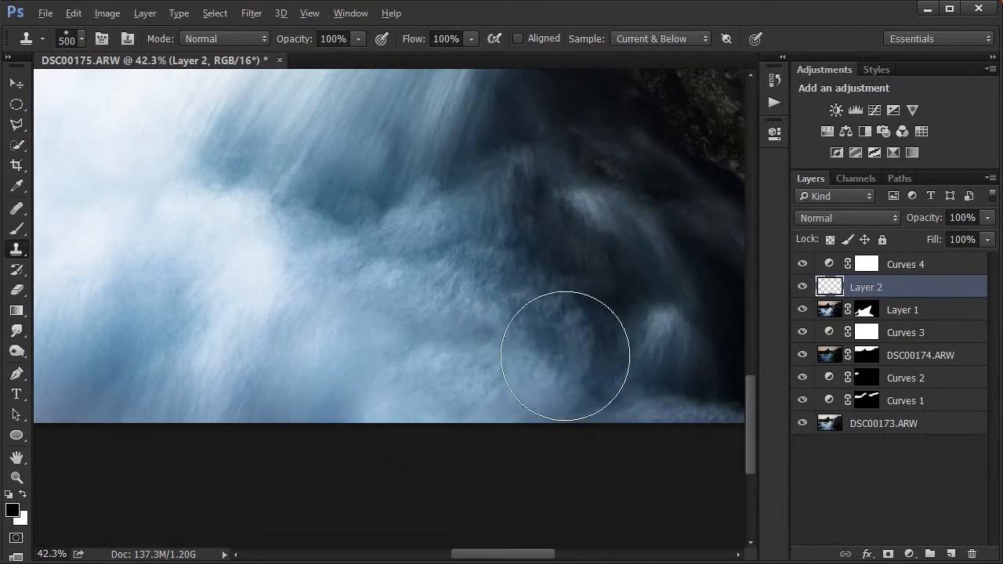
# Clone dark rock texture over the yellow spot above the pool on Layer 2 with a 200 px Clone Stamp
pyautogui.scroll(-3, 565, 355)
pyautogui.moveTo(499, 278); pyautogui.dragTo(517, 355)
pyautogui.scroll(4, 479, 352)
pyautogui.scroll(1, 472, 346)
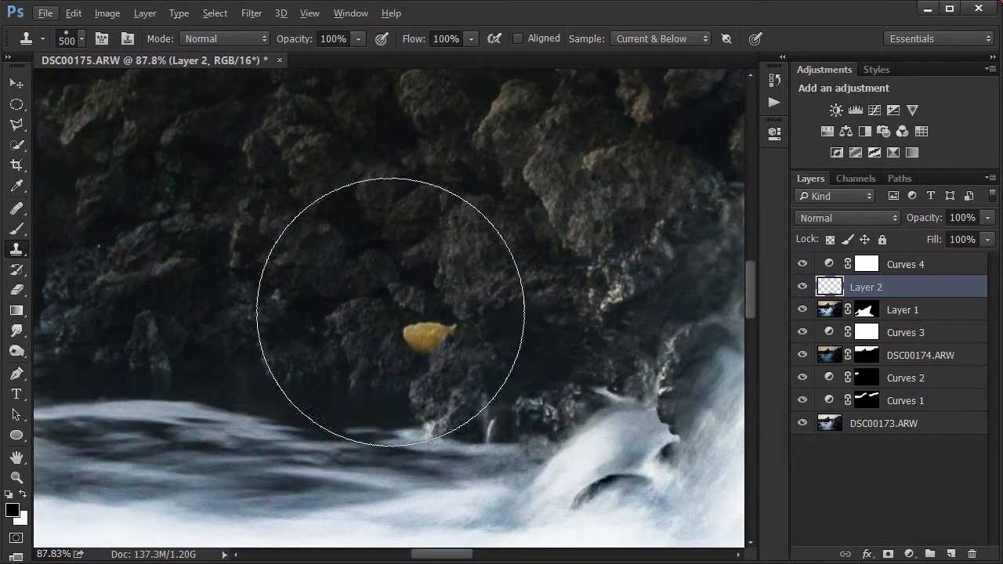
pyautogui.press('[')
pyautogui.press('[')
pyautogui.press('[')
pyautogui.press('[')
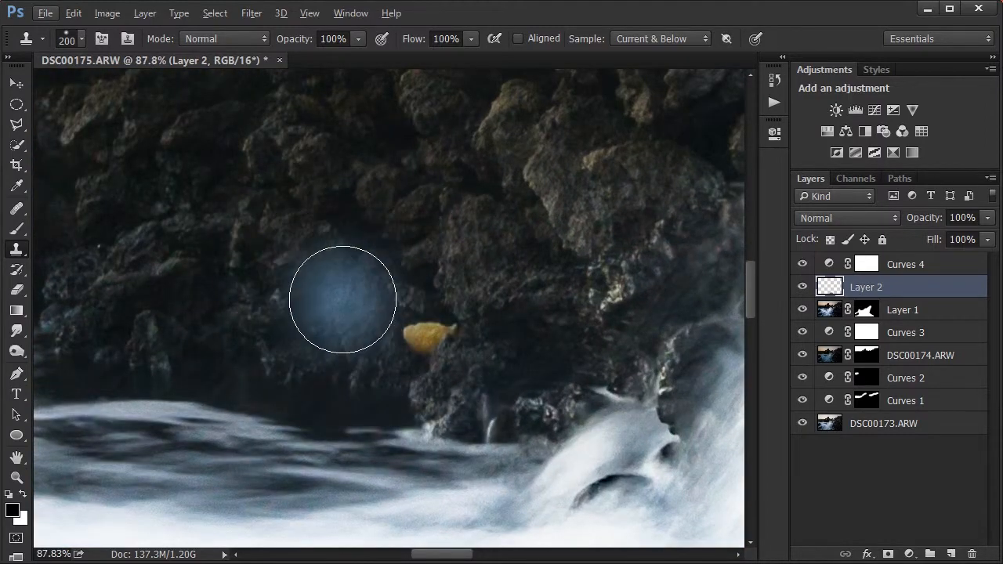
pyautogui.keyDown('alt'); pyautogui.click(238, 202); pyautogui.keyUp('alt')
pyautogui.moveTo(423, 345)
pyautogui.mouseDown()
pyautogui.moveTo(410, 332)
pyautogui.moveTo(439, 342)
pyautogui.mouseUp()
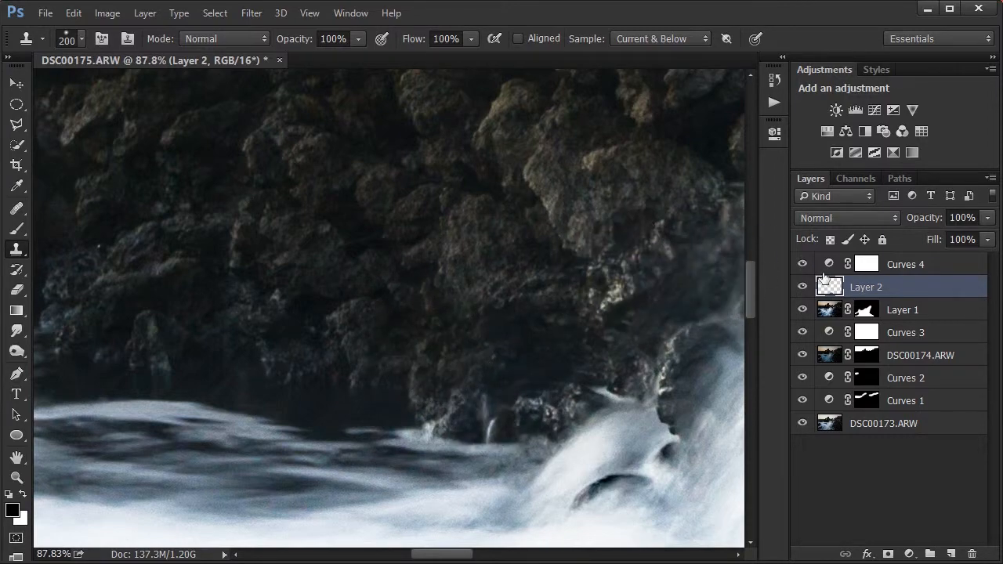
# Delete the Curves 4 adjustment above Layer 2 and toggle Layer 2's visibility to compare the cloning across the whole image
pyautogui.click(882, 270)
pyautogui.press('Delete')
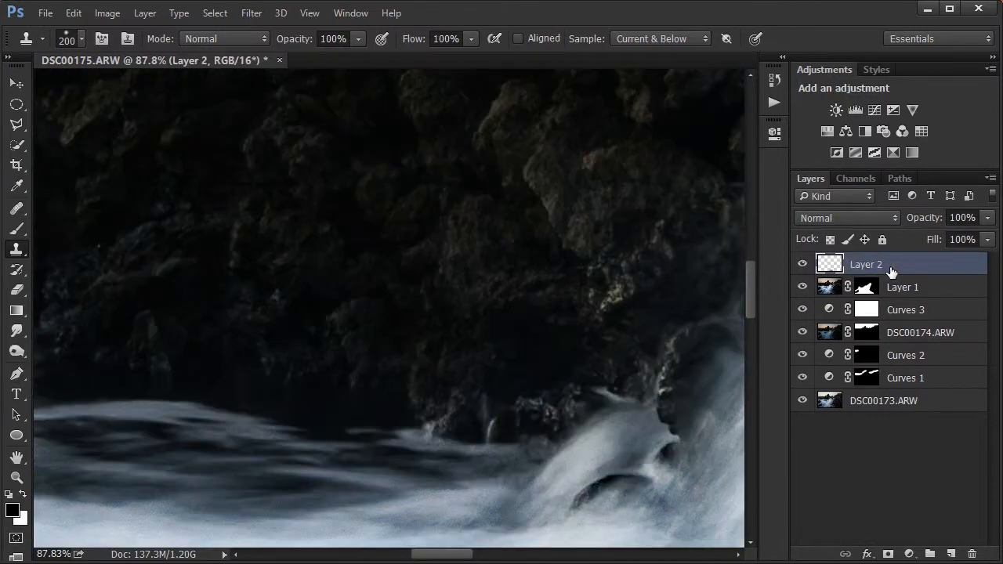
pyautogui.scroll(-4, 562, 288)
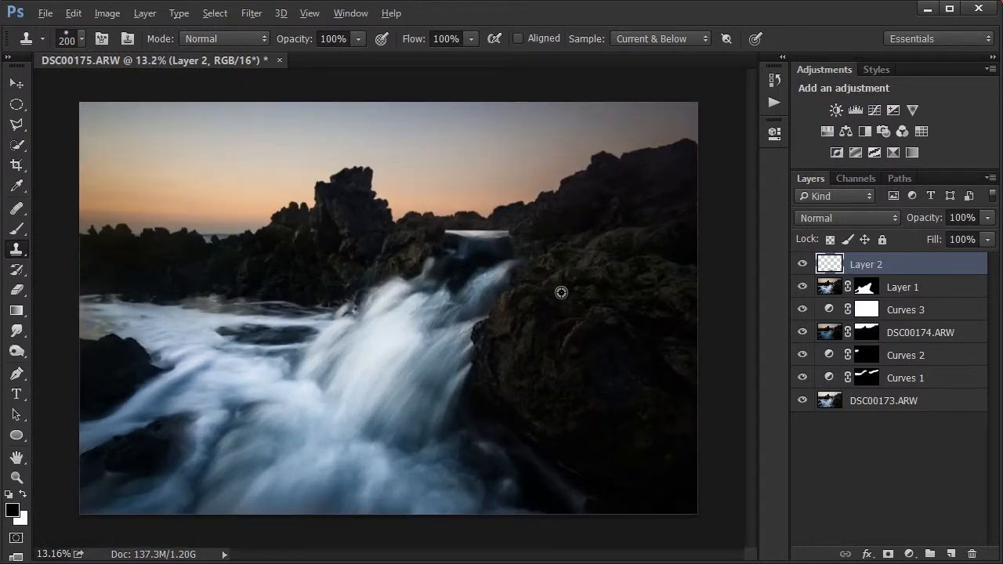
pyautogui.click(802, 267)
pyautogui.scroll(3, 389, 510)
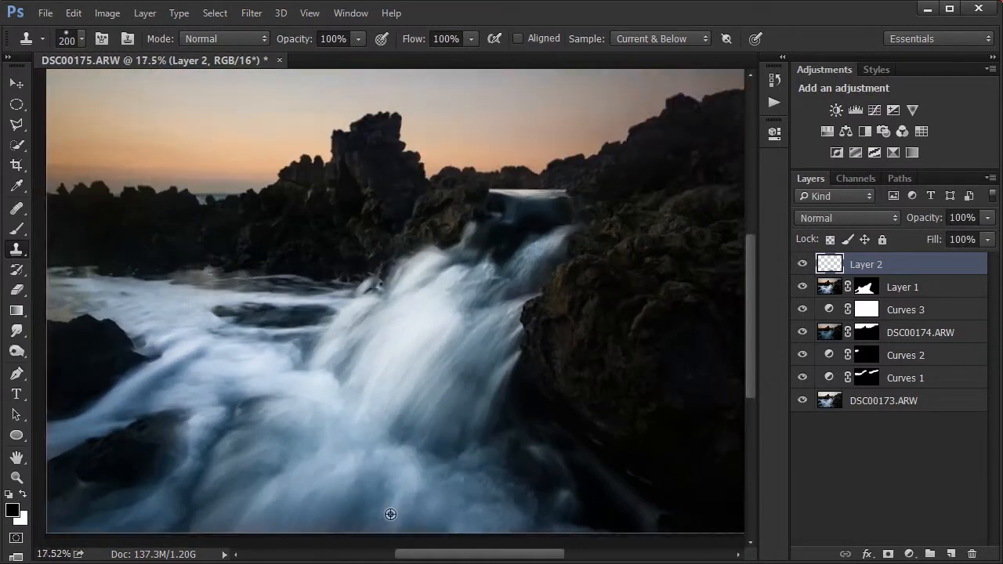
pyautogui.scroll(-2, 423, 376)
pyautogui.scroll(-2, 423, 377)
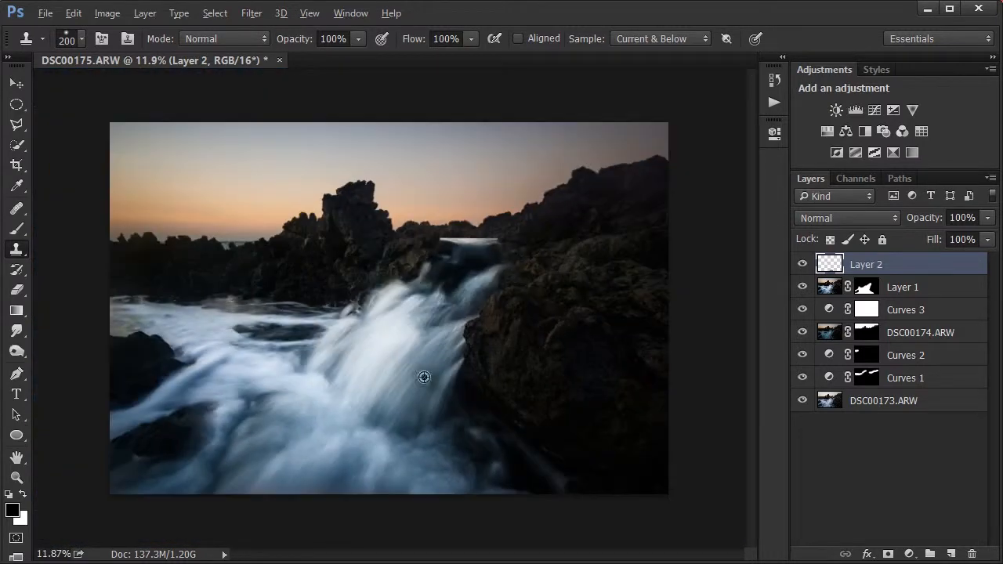
# Examine the rocks, the skyline and the image edges up close for remaining distractions and blending flaws
pyautogui.scroll(1, 339, 313)
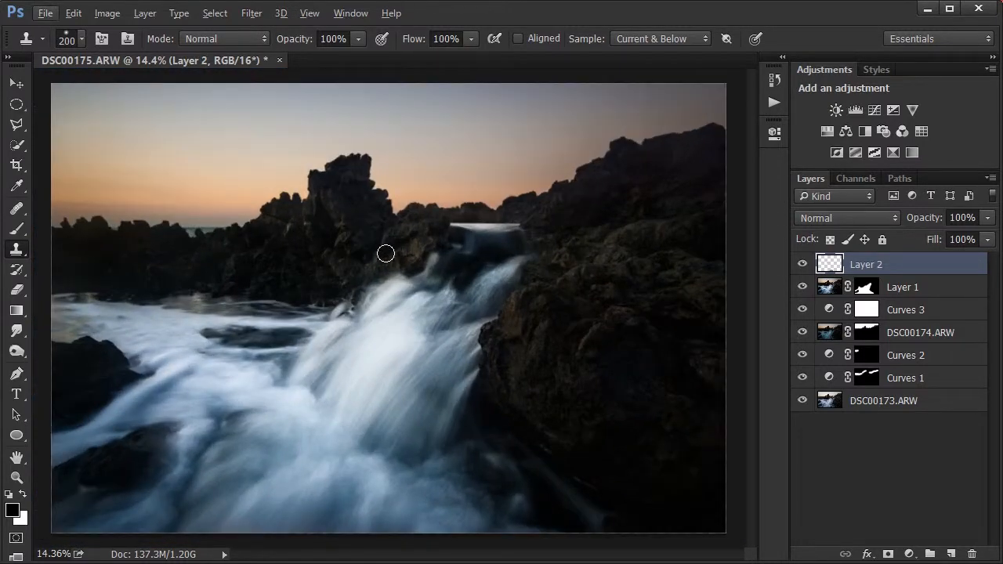
pyautogui.scroll(1, 468, 284)
pyautogui.hscroll(-5, 462, 283)
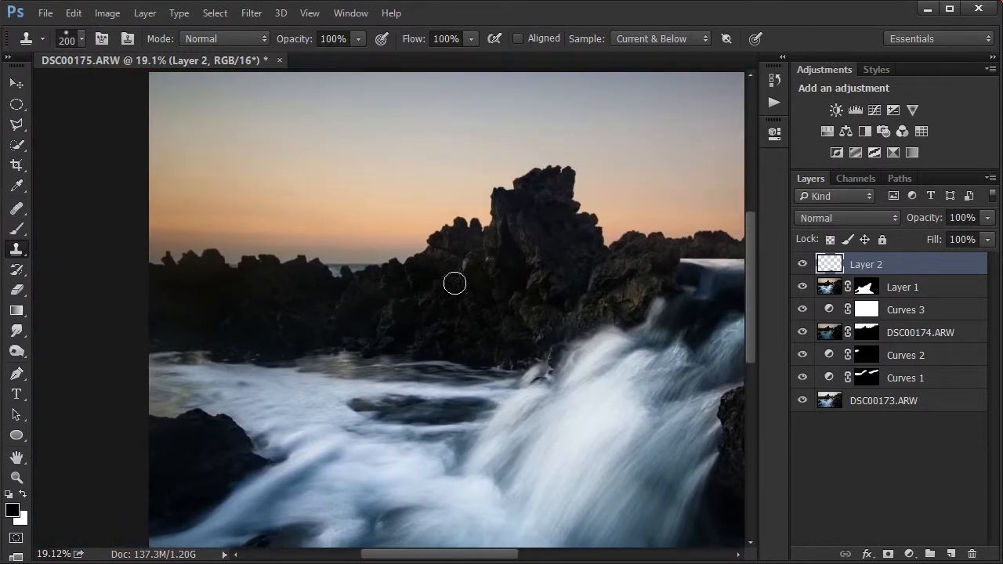
pyautogui.scroll(1, 455, 282)
pyautogui.moveTo(452, 269); pyautogui.dragTo(284, 174)
pyautogui.moveTo(434, 262); pyautogui.dragTo(235, 342)
pyautogui.moveTo(671, 161); pyautogui.dragTo(450, 268)
pyautogui.scroll(2, 605, 236)
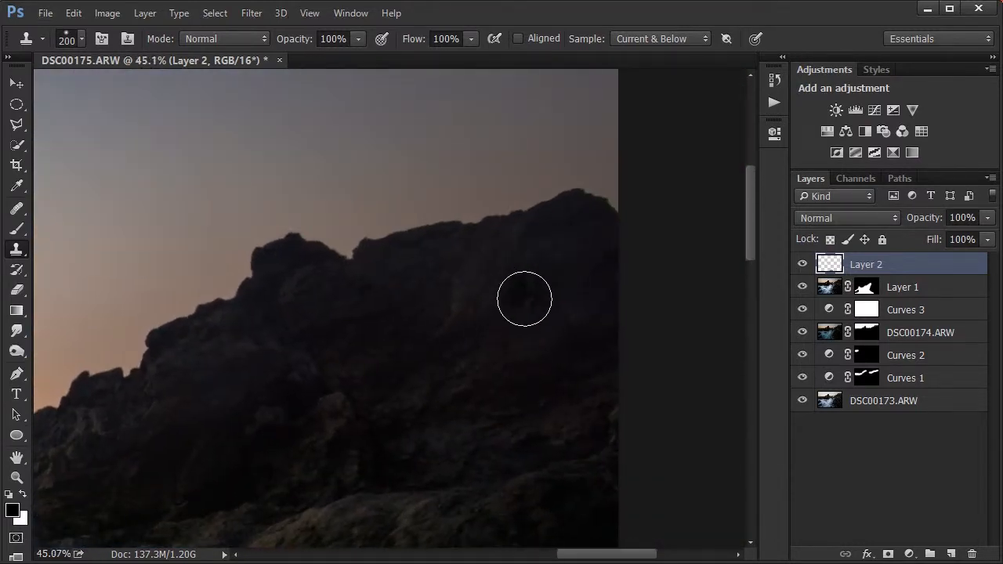
pyautogui.scroll(1, 520, 298)
pyautogui.moveTo(490, 314)
pyautogui.mouseDown()
pyautogui.moveTo(593, 253)
pyautogui.moveTo(589, 232)
pyautogui.moveTo(376, 362)
pyautogui.moveTo(651, 253)
pyautogui.mouseUp()
pyautogui.scroll(-2, 575, 269)
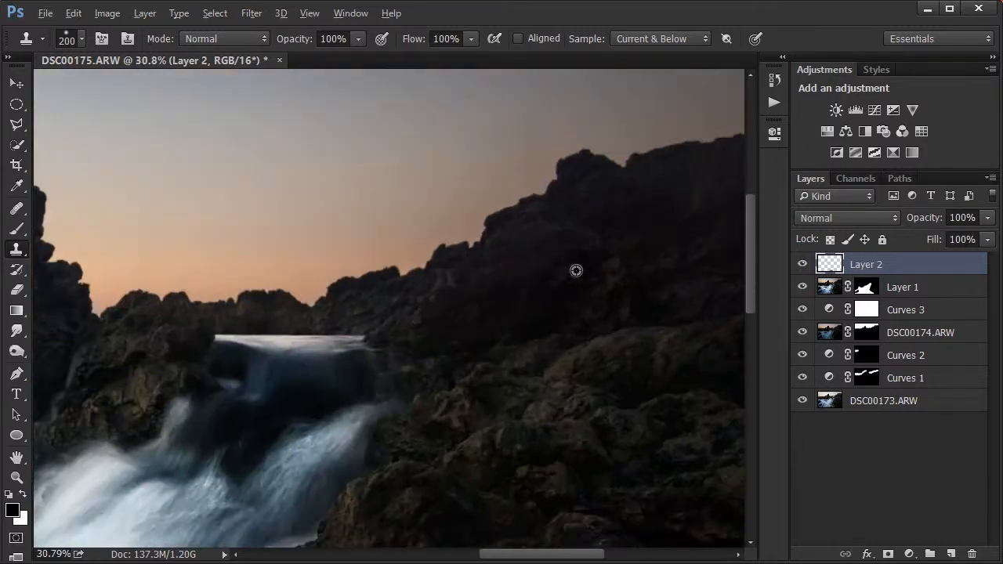
pyautogui.moveTo(575, 269); pyautogui.dragTo(850, 235)
pyautogui.scroll(5, 596, 242)
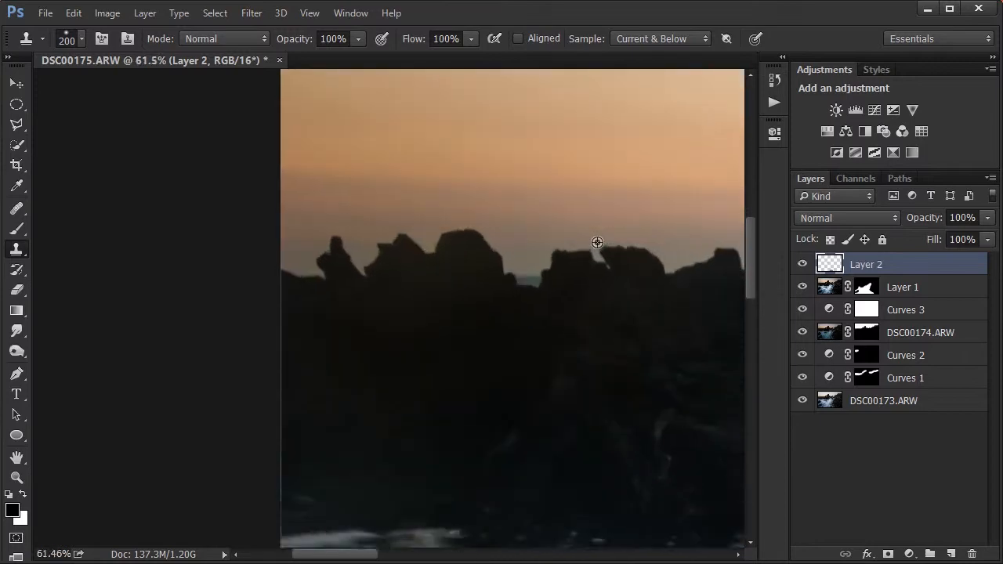
pyautogui.moveTo(595, 242)
pyautogui.mouseDown()
pyautogui.moveTo(529, 324)
pyautogui.moveTo(598, 188)
pyautogui.mouseUp()
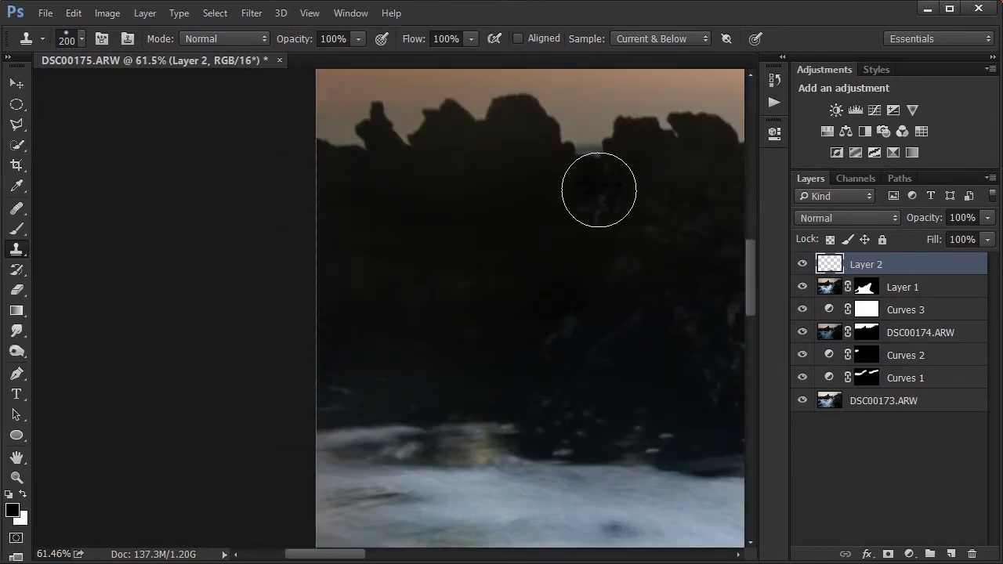
pyautogui.hotkey('ctrl', '0')
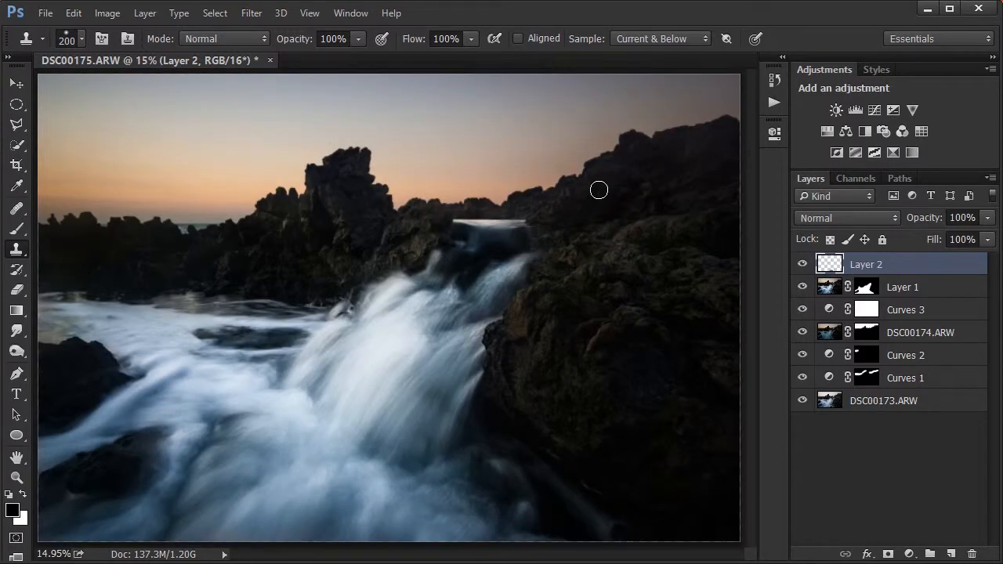
pyautogui.scroll(4, 709, 188)
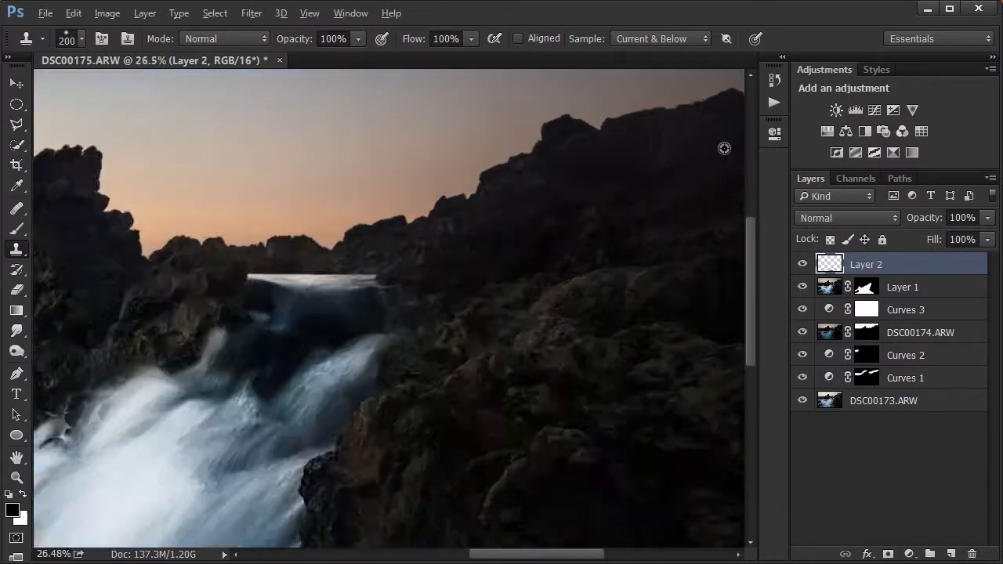
pyautogui.moveTo(674, 161); pyautogui.dragTo(447, 275)
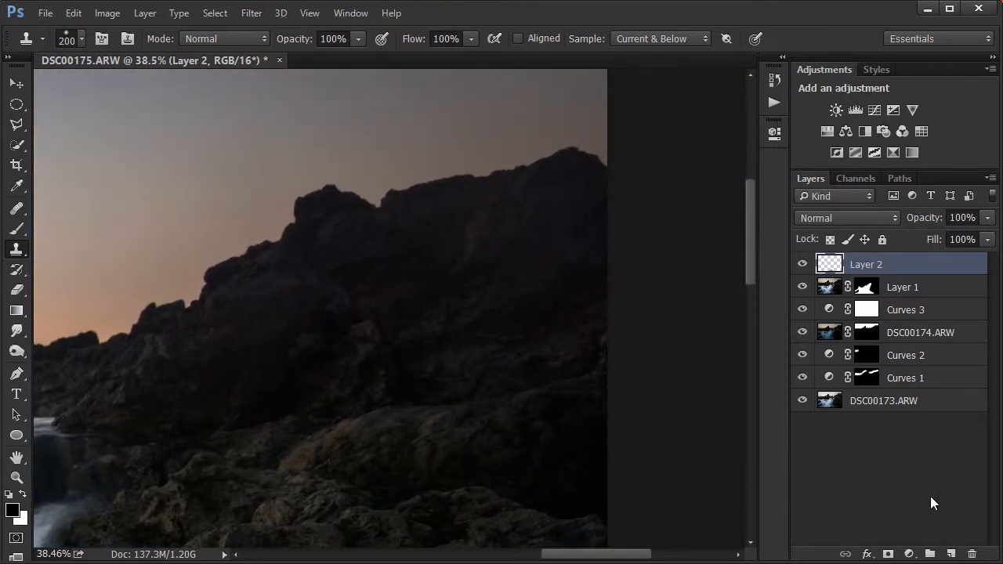
# Stamp all visible layers into a new layer at the top of the stack and add an empty layer above it
pyautogui.hotkey('ctrl', 'alt', 'shift', 'e')
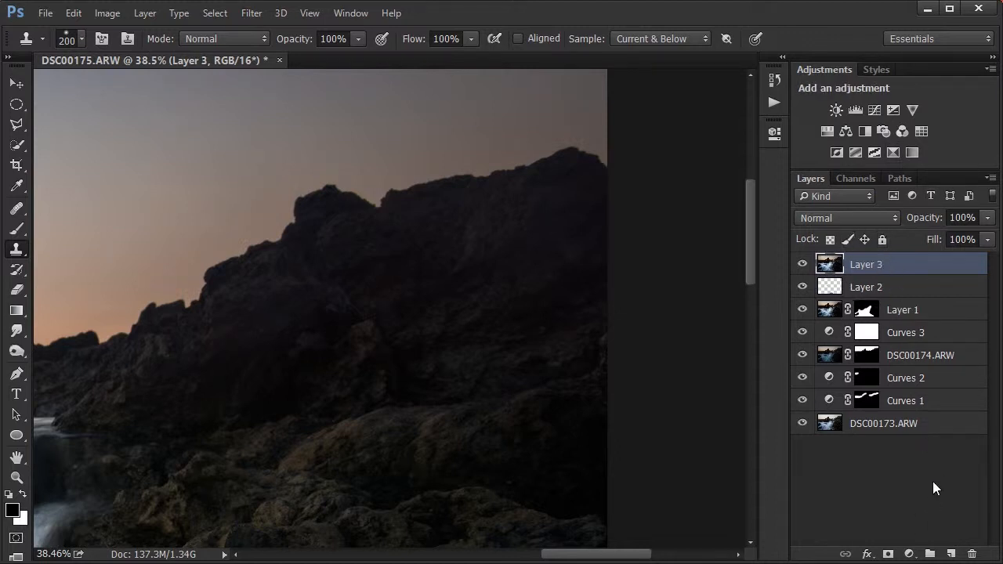
pyautogui.click(948, 554)
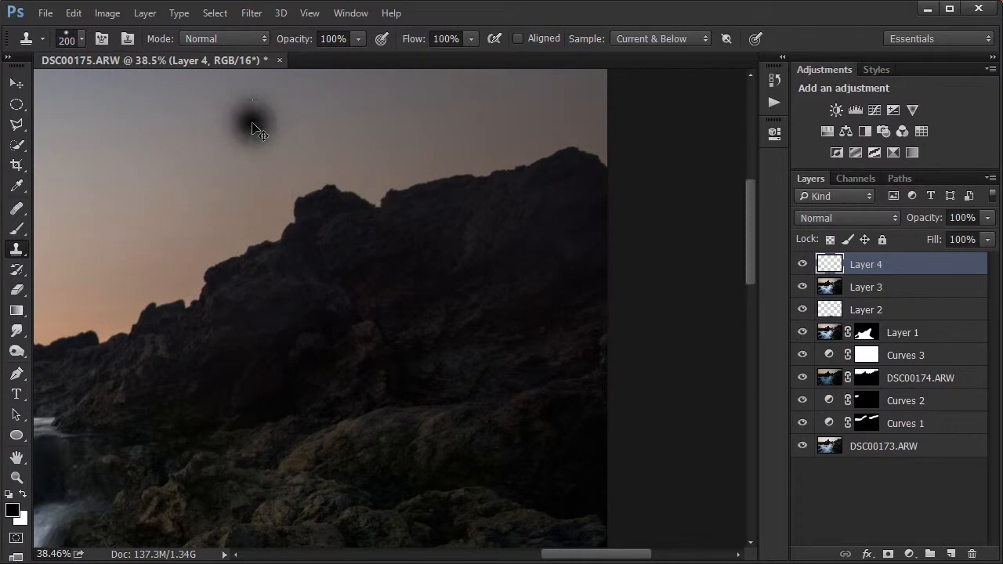
# Draw an elliptical selection about 19.3 by 12.9 in over most of the photo, leaving the corners outside
pyautogui.hotkey('ctrl', '0')
pyautogui.click(16, 105)
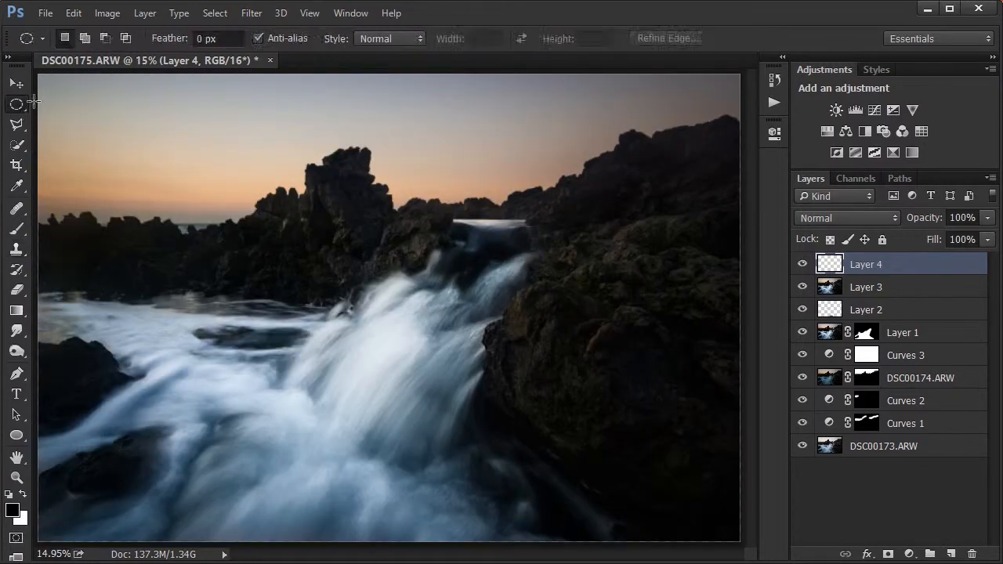
pyautogui.moveTo(106, 136); pyautogui.dragTo(723, 535)
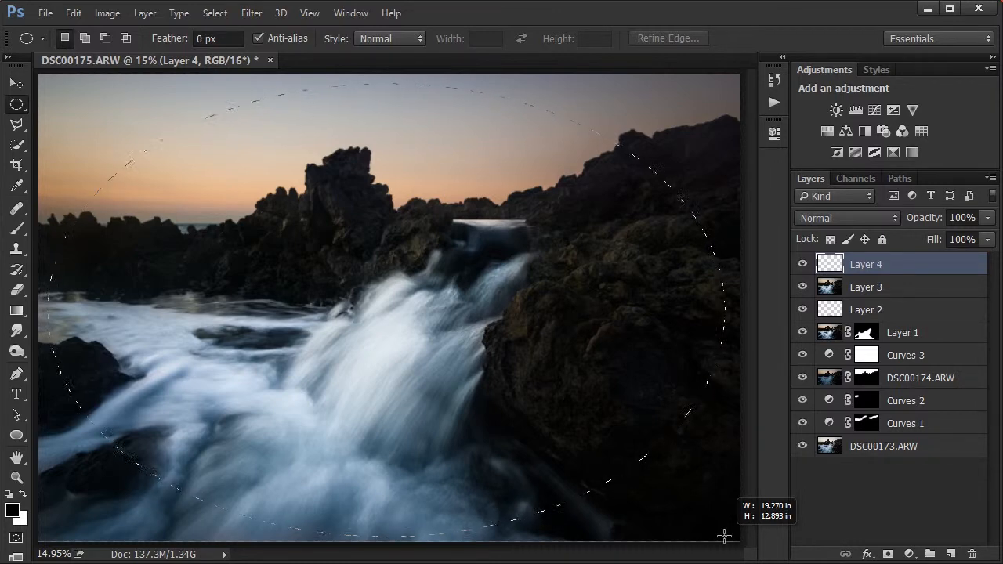
pyautogui.moveTo(723, 535); pyautogui.dragTo(723, 535)
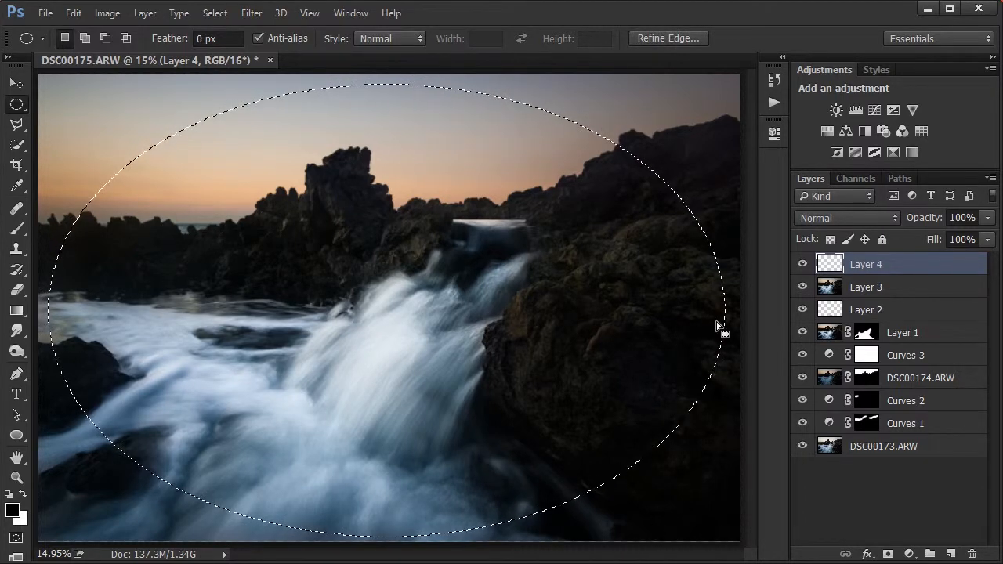
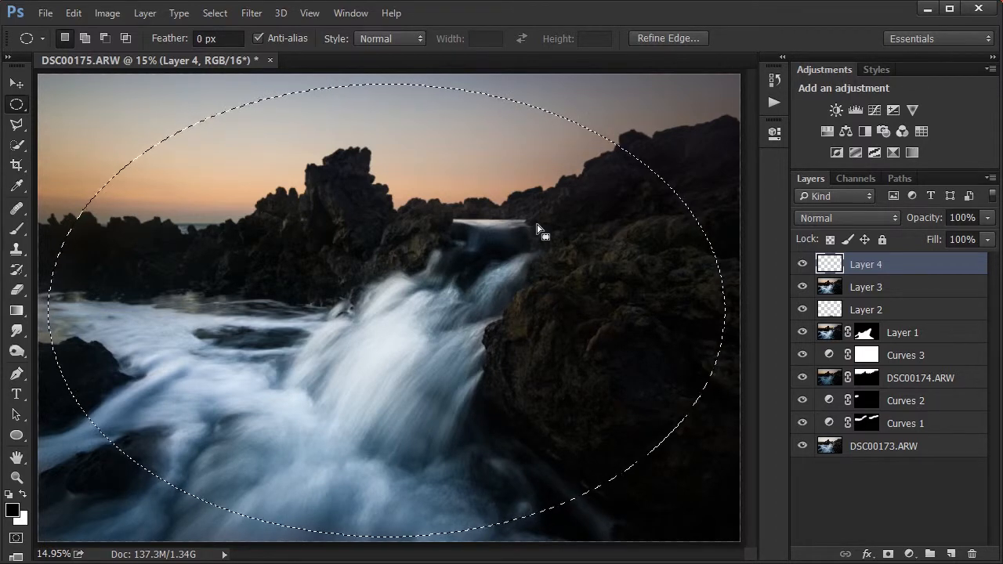
# Invert the elliptical selection, fill the surrounding area with black on Layer 4 and deselect
pyautogui.hotkey('ctrl', 'shift', 'i')
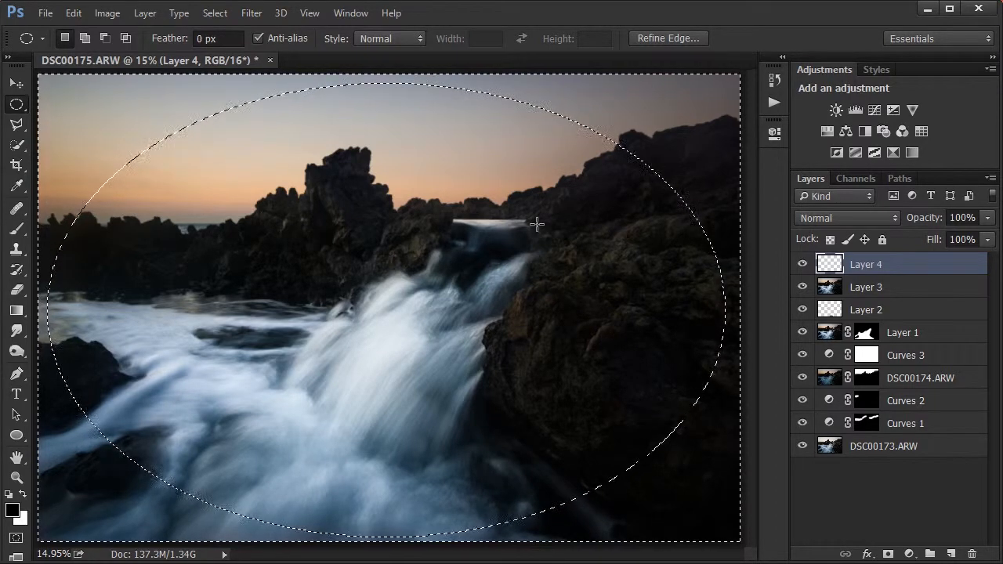
pyautogui.hotkey('alt', 'BackSpace')
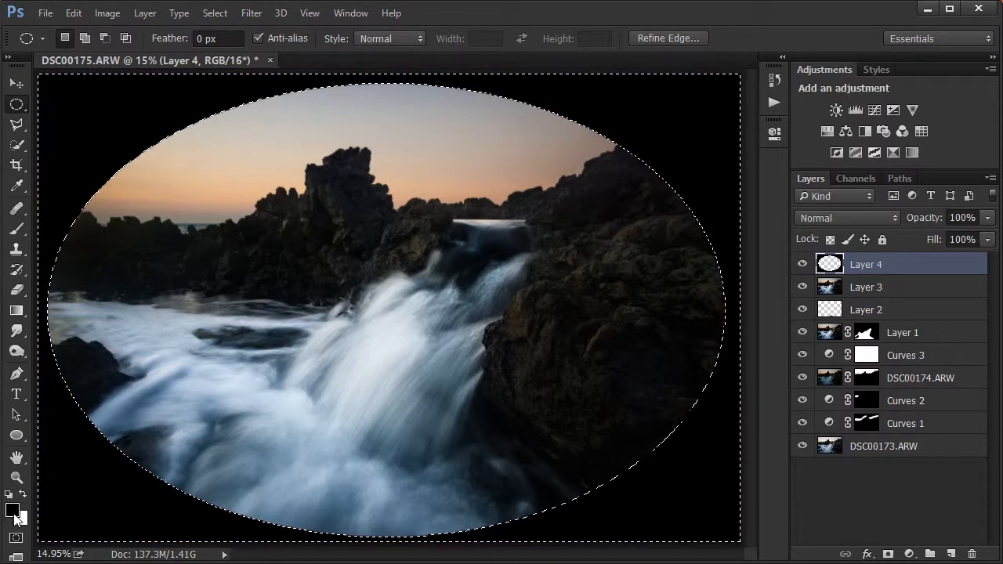
pyautogui.hotkey('ctrl', 'd')
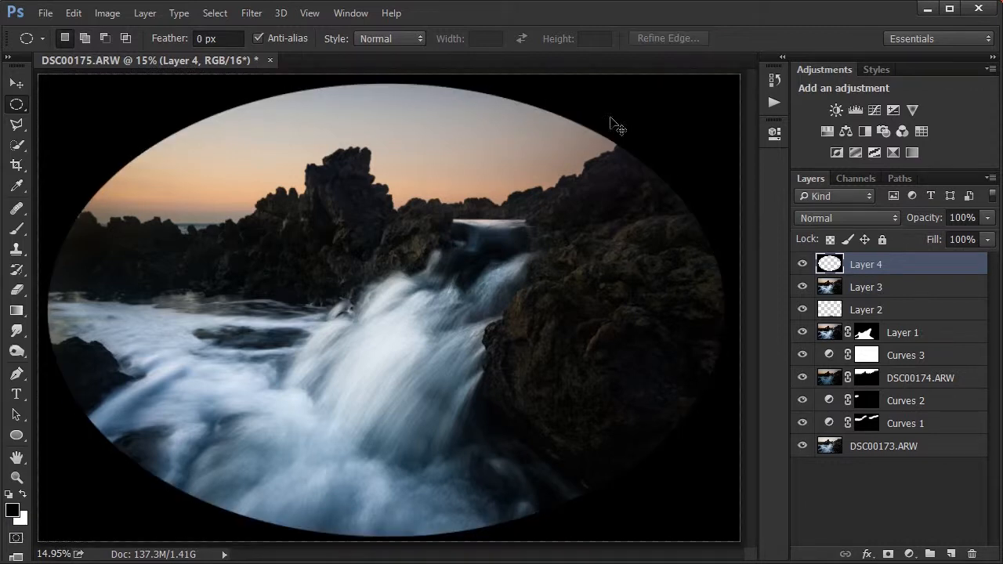
# Soften the black frame on Layer 4 into a vignette with a Gaussian Blur of 544.2 pixels radius
pyautogui.click(241, 14)
pyautogui.moveTo(435, 188)
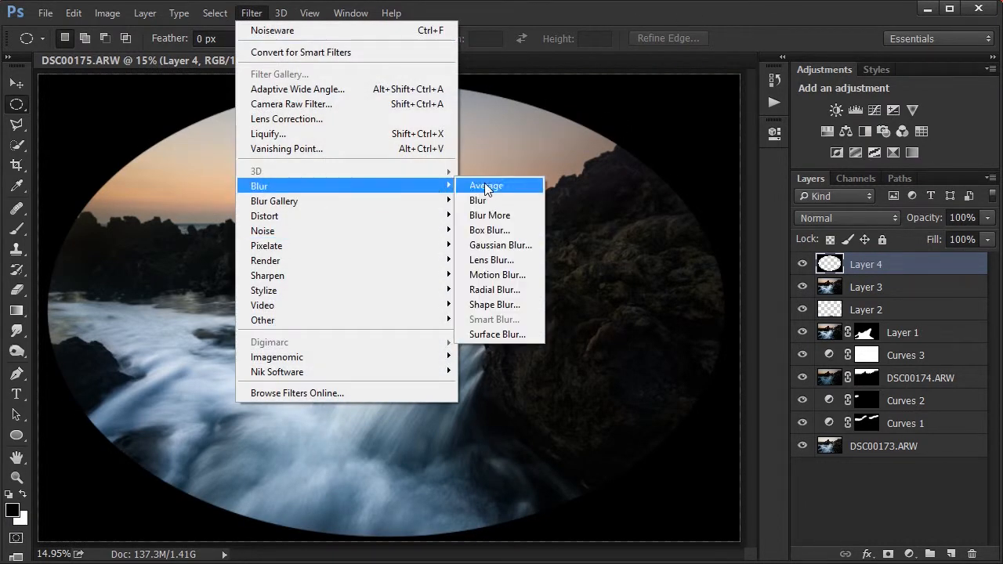
pyautogui.click(505, 247)
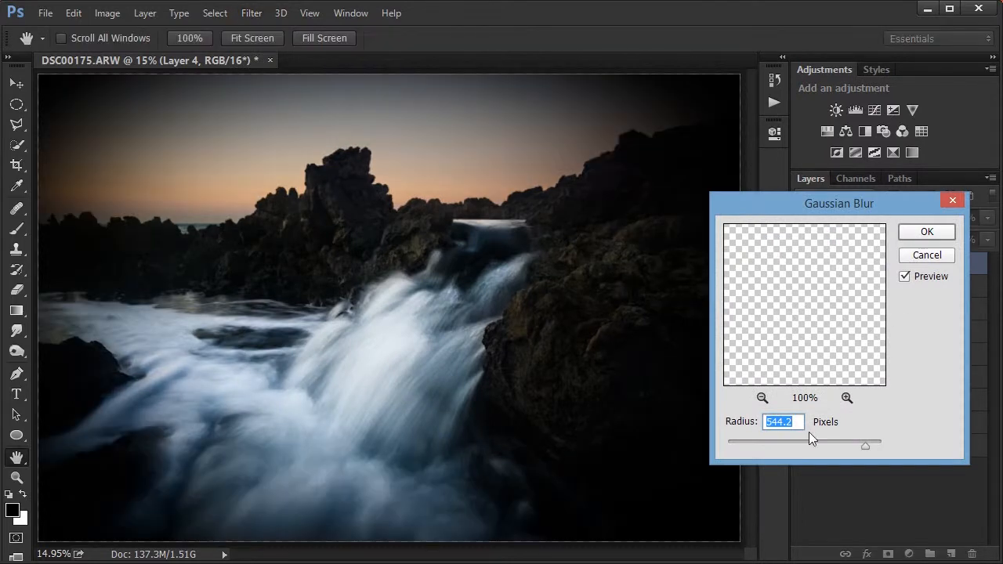
pyautogui.click(939, 231)
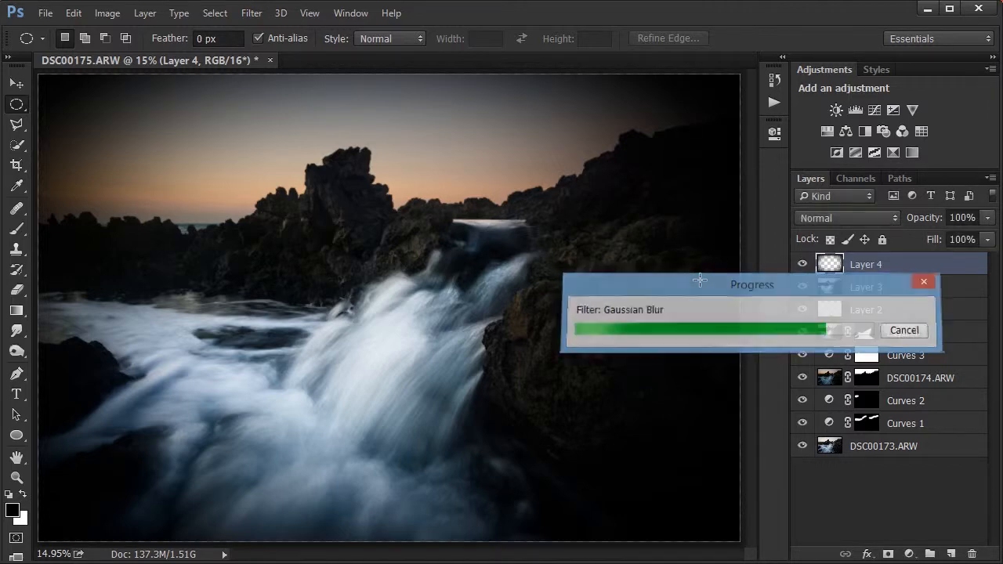
# Hide Layer 4 and sharpen Layer 3 with Unsharp Mask at amount 200%, radius 2 pixels and threshold 0
pyautogui.click(800, 267)
pyautogui.click(893, 287)
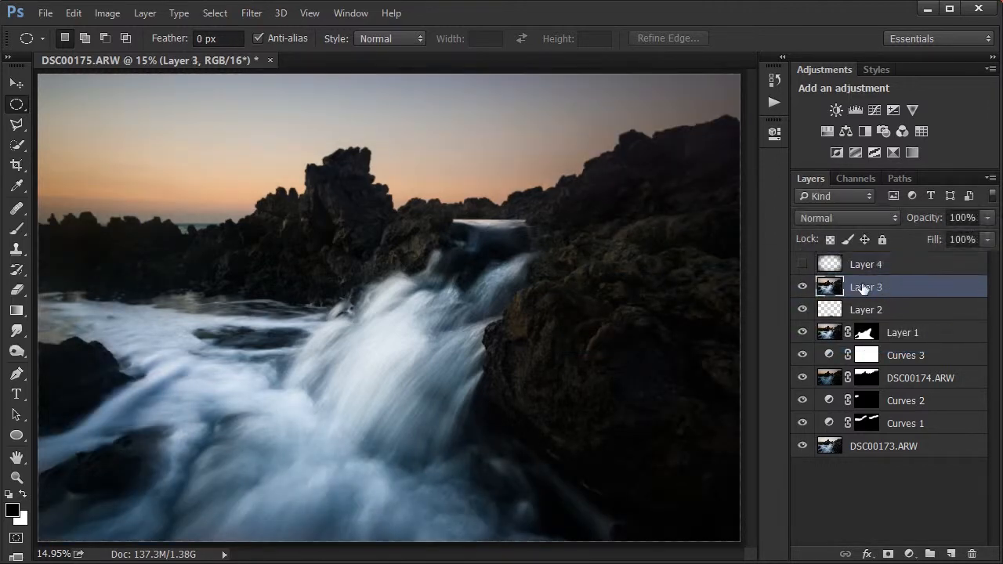
pyautogui.scroll(5, 667, 172)
pyautogui.scroll(3, 384, 309)
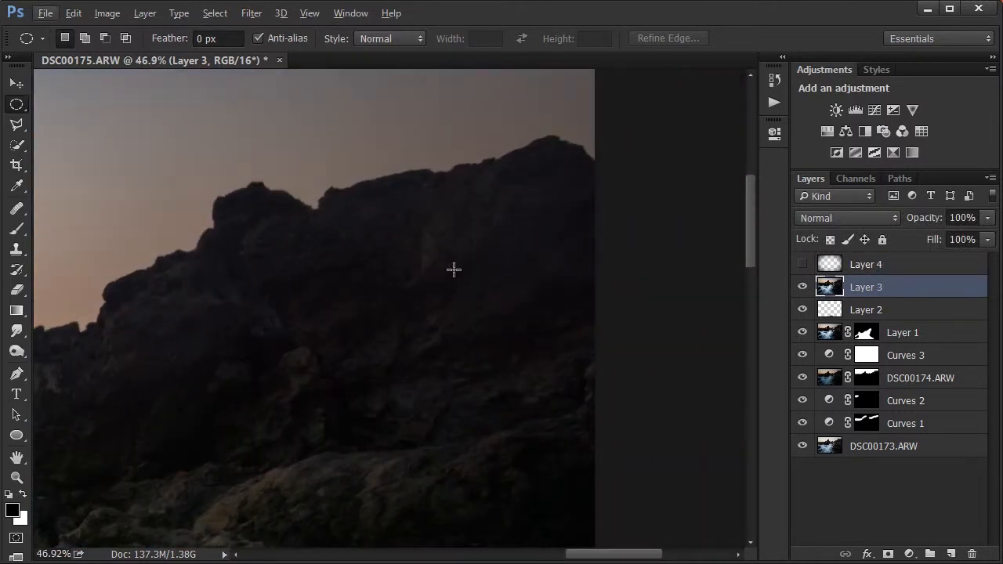
pyautogui.scroll(3, 460, 278)
pyautogui.moveTo(455, 269); pyautogui.dragTo(229, 413)
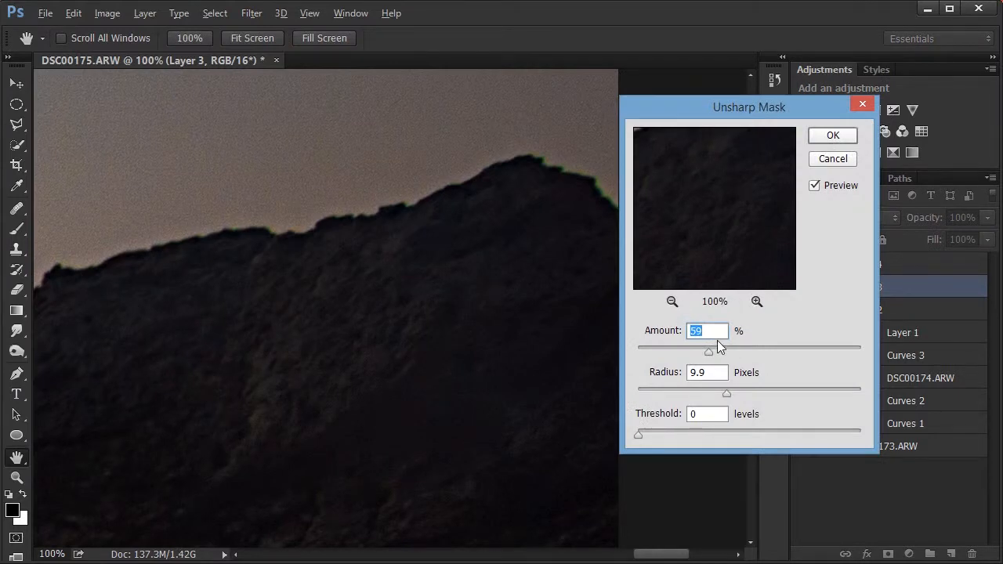
pyautogui.write('200')
pyautogui.press('Tab')
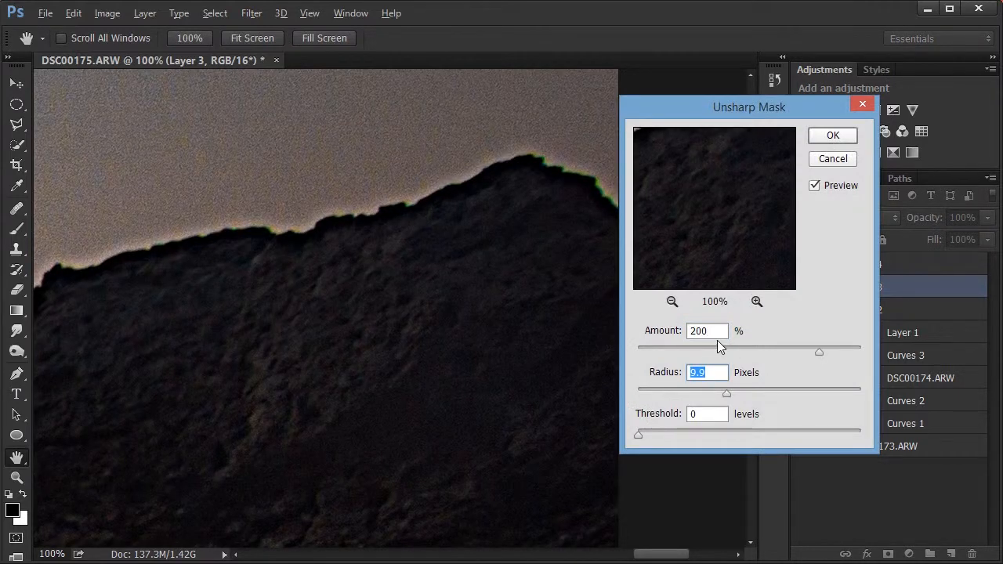
pyautogui.write('2')
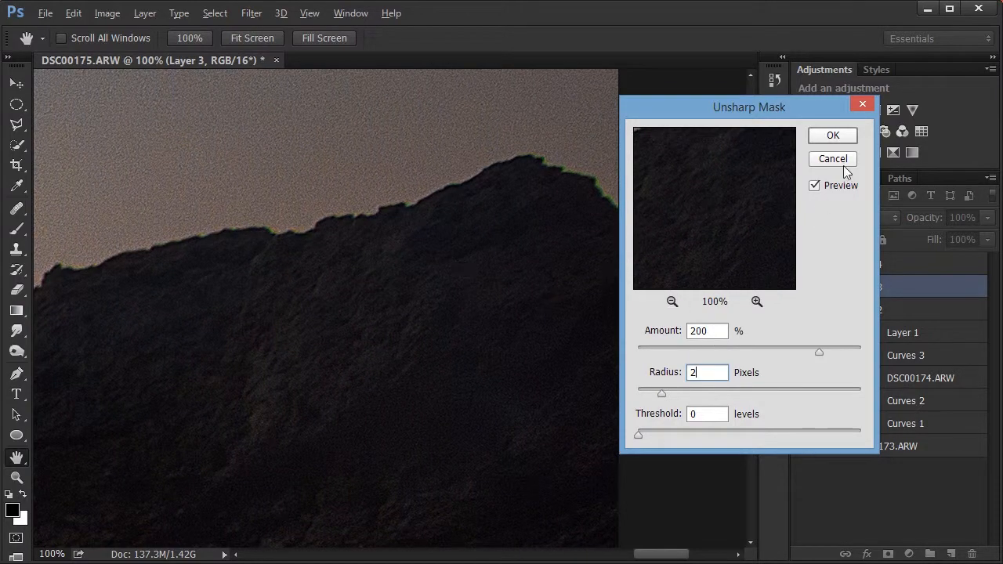
pyautogui.click(850, 135)
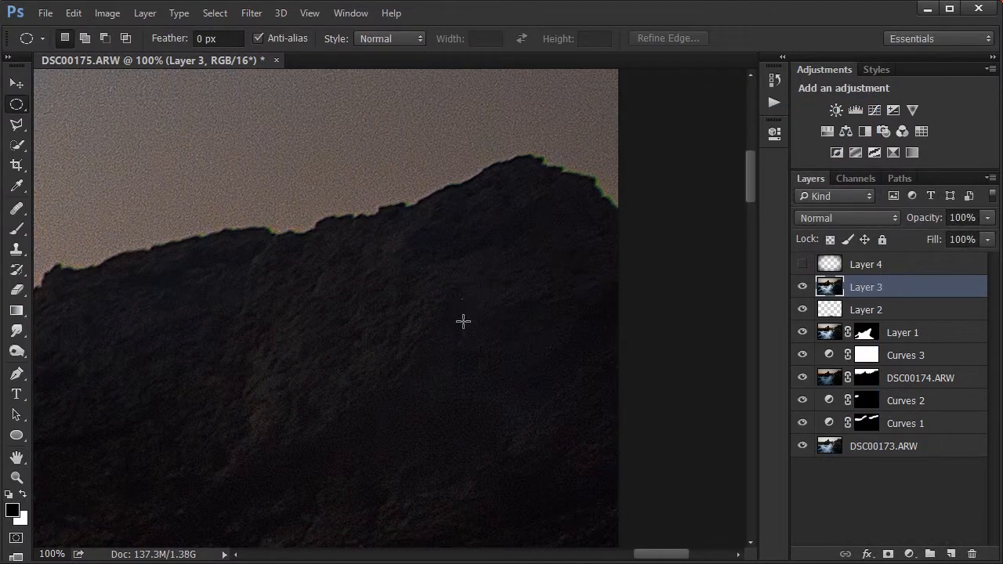
# Inspect the sharpened sky and rock ridge near the upper corner at 100% and select the DSC00174.ARW layer
pyautogui.moveTo(460, 261); pyautogui.dragTo(464, 363)
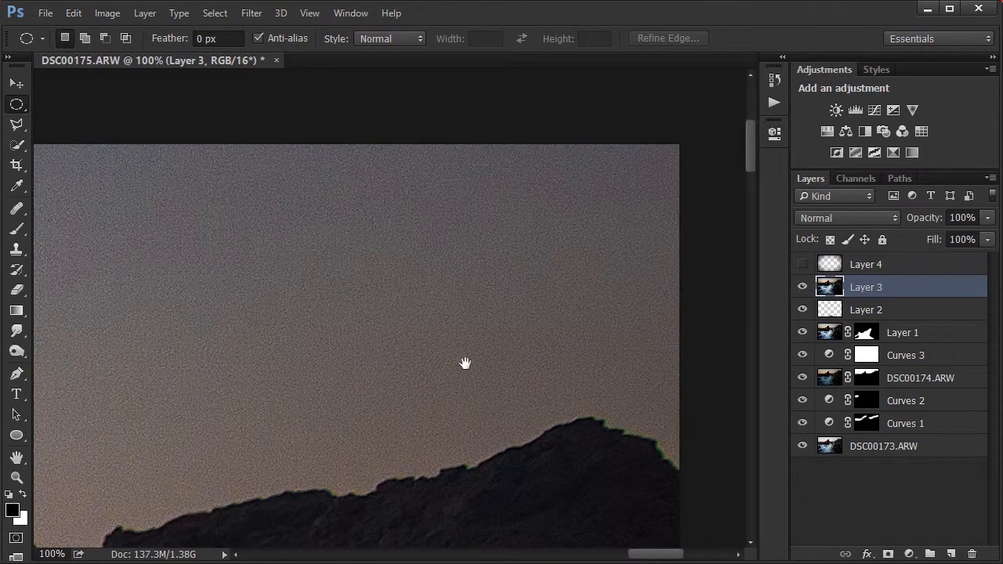
pyautogui.moveTo(521, 417); pyautogui.dragTo(521, 280)
pyautogui.click(915, 380)
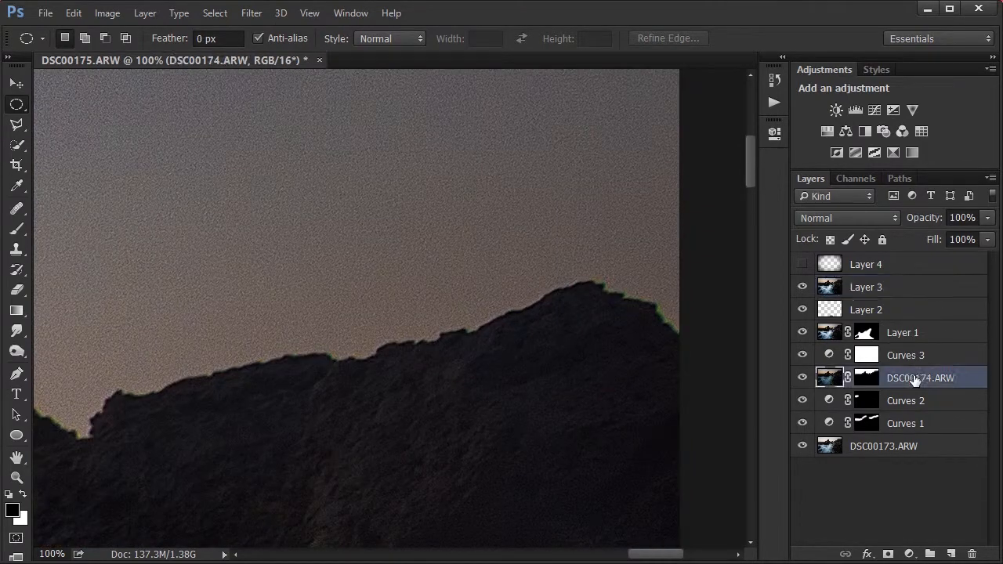
pyautogui.moveTo(536, 393); pyautogui.dragTo(537, 202)
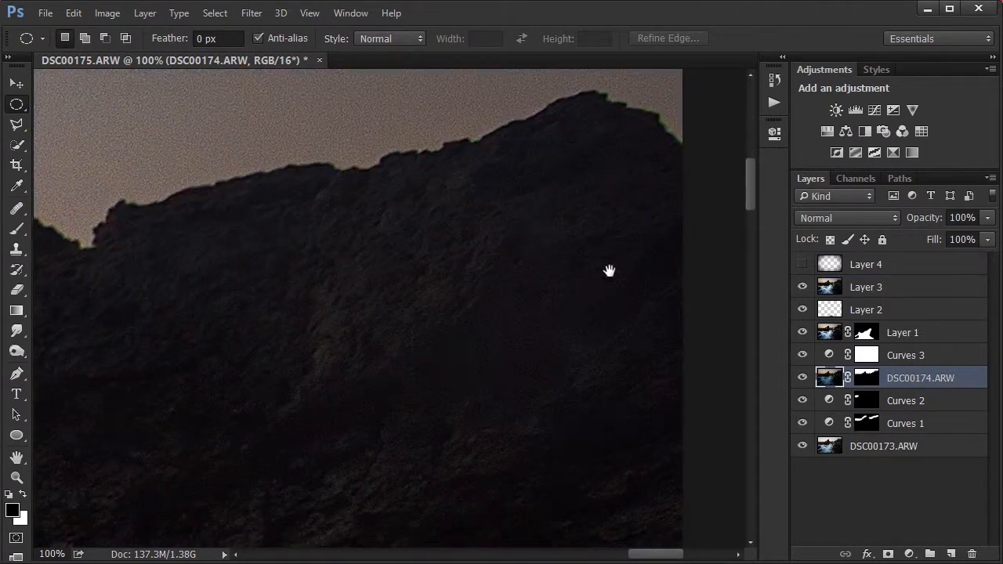
pyautogui.moveTo(511, 271); pyautogui.dragTo(456, 344)
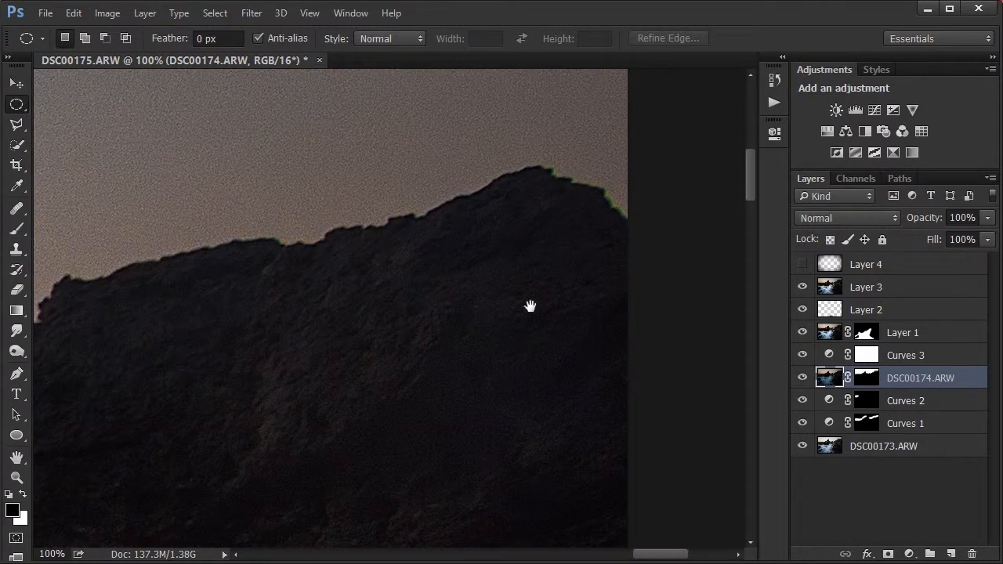
# Load Layer 4's vignette shape as a selection and add it to Layer 3 as a layer mask
pyautogui.click(881, 288)
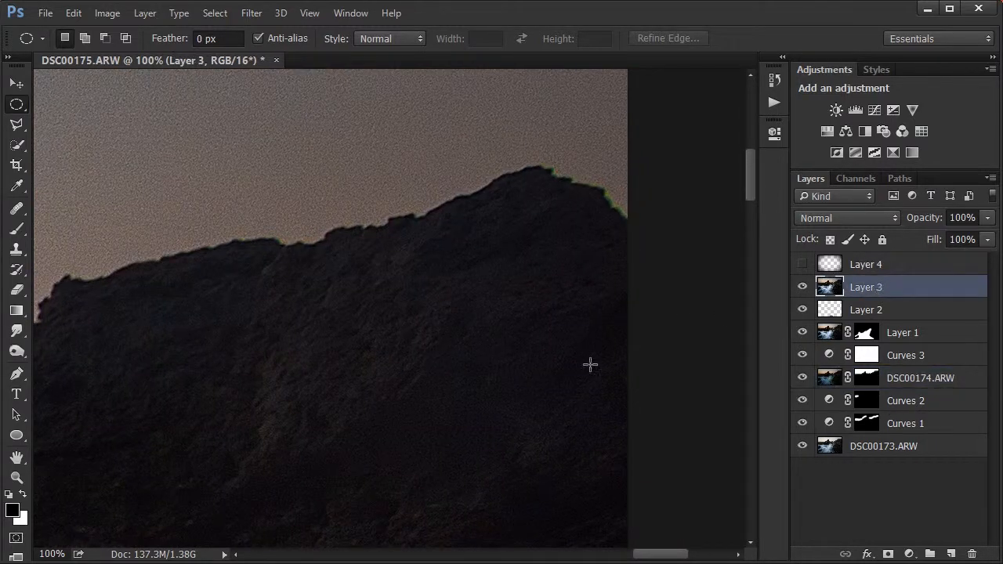
pyautogui.keyDown('ctrl'); pyautogui.click(839, 276); pyautogui.keyUp('ctrl')
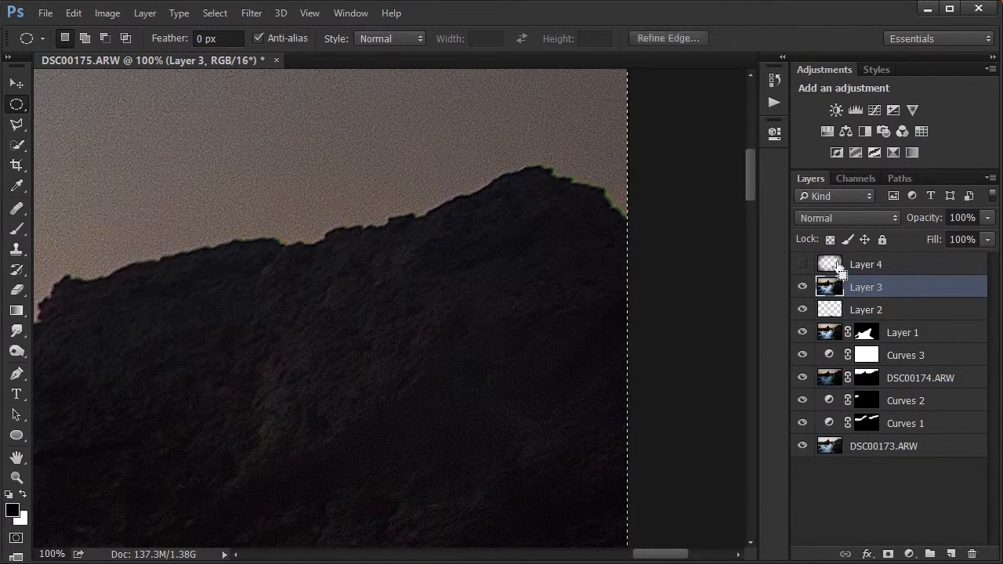
pyautogui.hotkey('ctrl', '0')
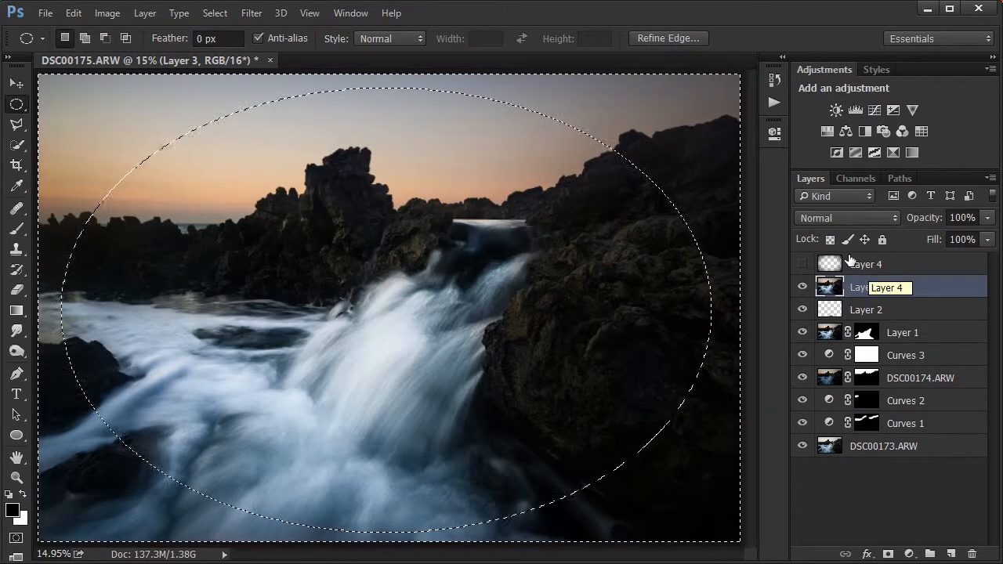
pyautogui.click(888, 553)
# Paint black on Layer 3's mask with a 200 px brush along the skyline of the ridge beyond the waterfall
pyautogui.scroll(5, 687, 143)
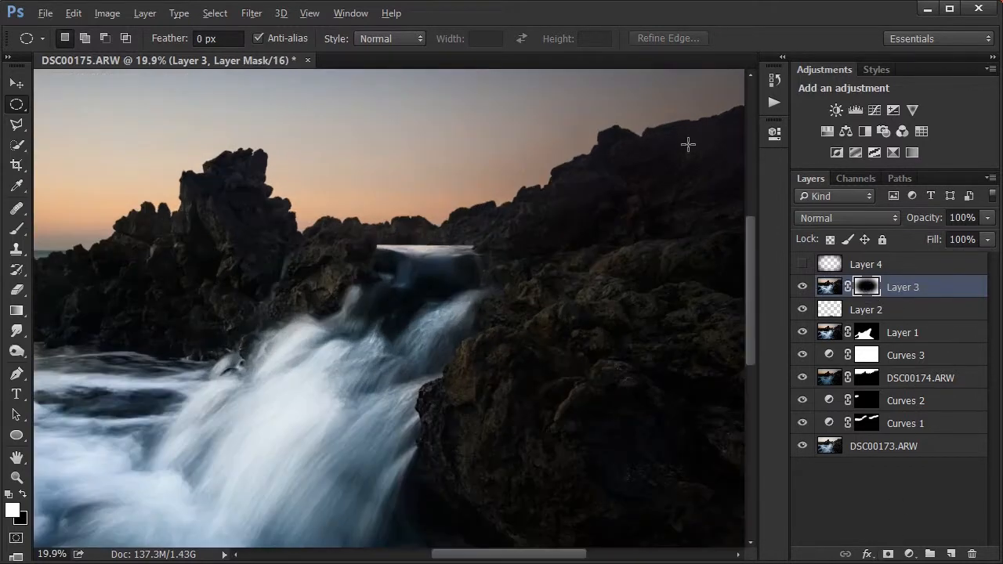
pyautogui.scroll(1, 615, 278)
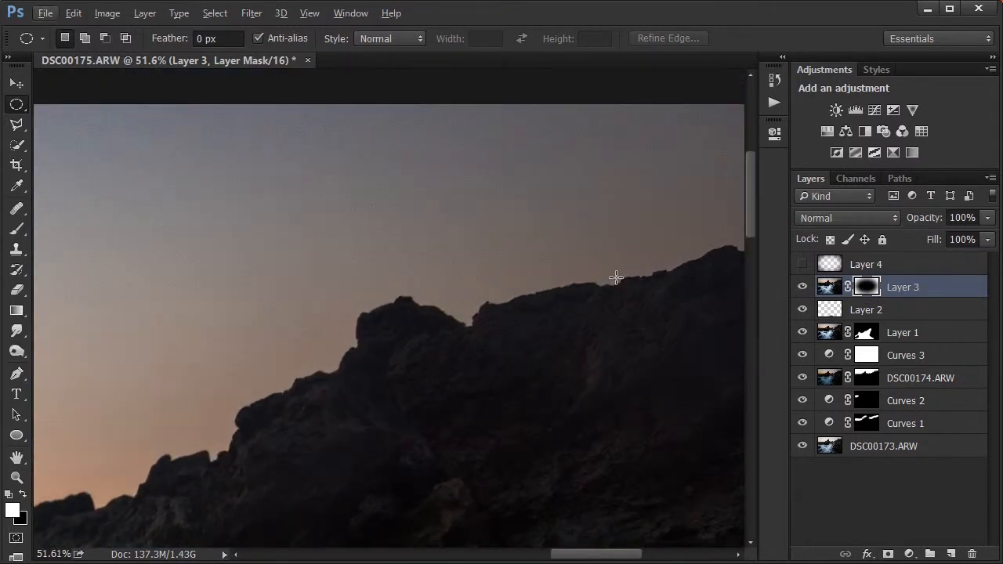
pyautogui.press('b')
pyautogui.moveTo(597, 240); pyautogui.dragTo(416, 269)
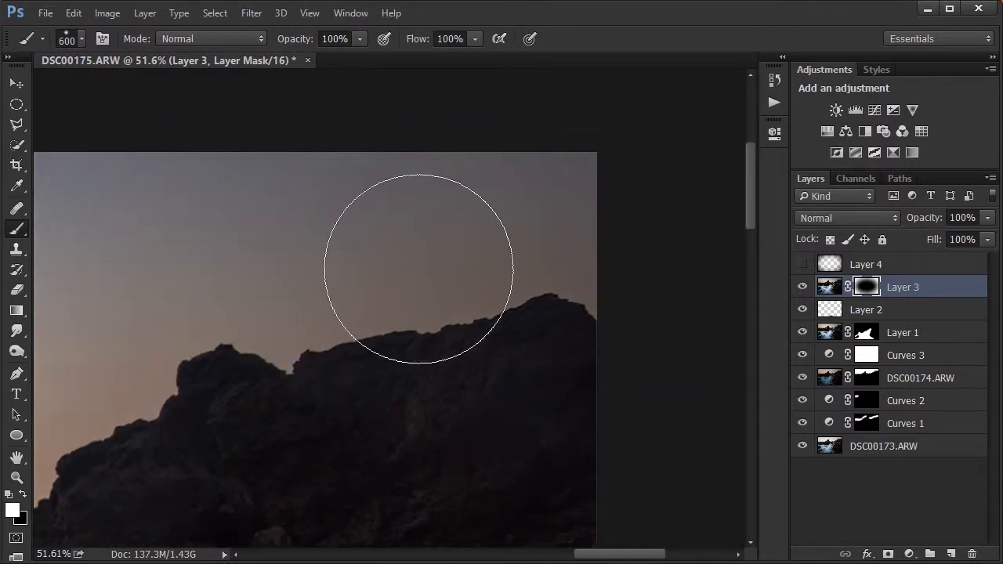
pyautogui.press('[')
pyautogui.press('[')
pyautogui.press('[')
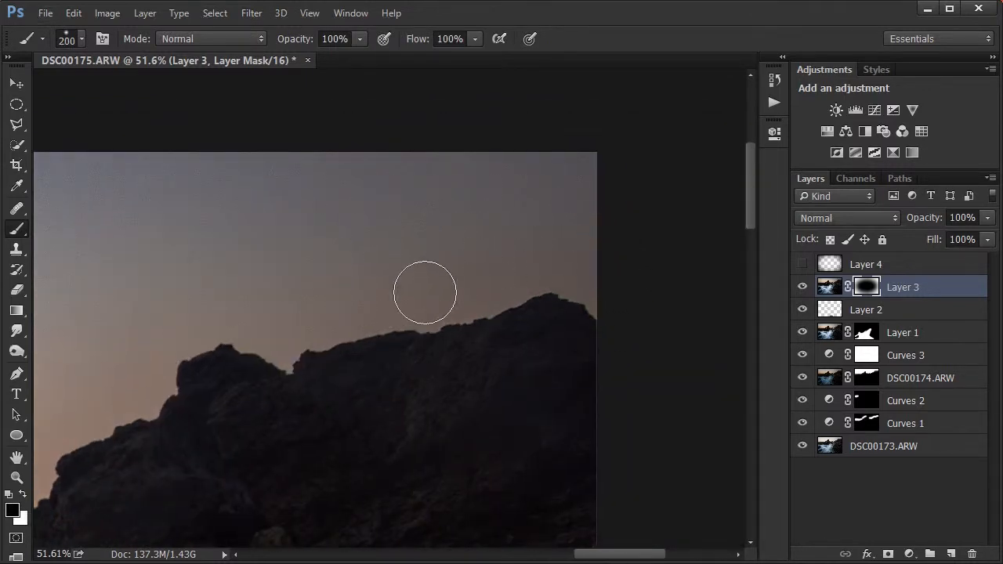
pyautogui.moveTo(439, 258); pyautogui.dragTo(676, 198)
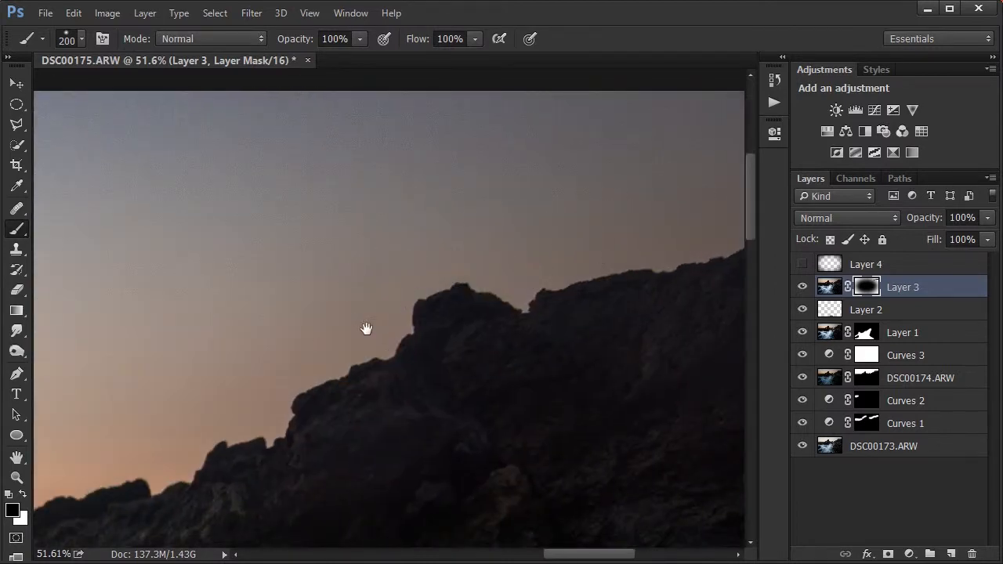
pyautogui.moveTo(366, 329); pyautogui.dragTo(552, 235)
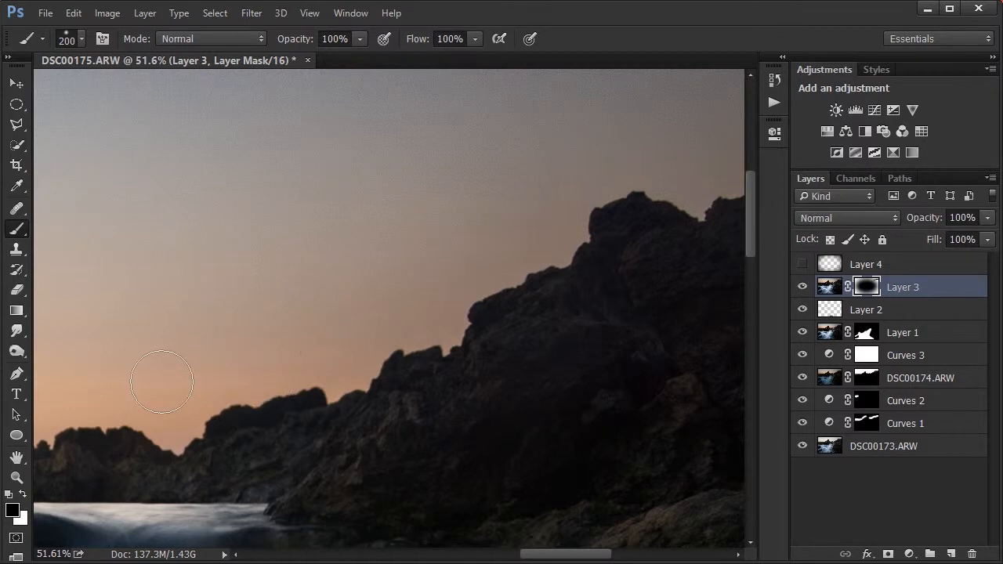
pyautogui.moveTo(162, 382); pyautogui.dragTo(564, 284)
# Continue painting the mask black along the skyline of the tall central rock and the low rocks by the sea horizon
pyautogui.moveTo(275, 191); pyautogui.dragTo(631, 347)
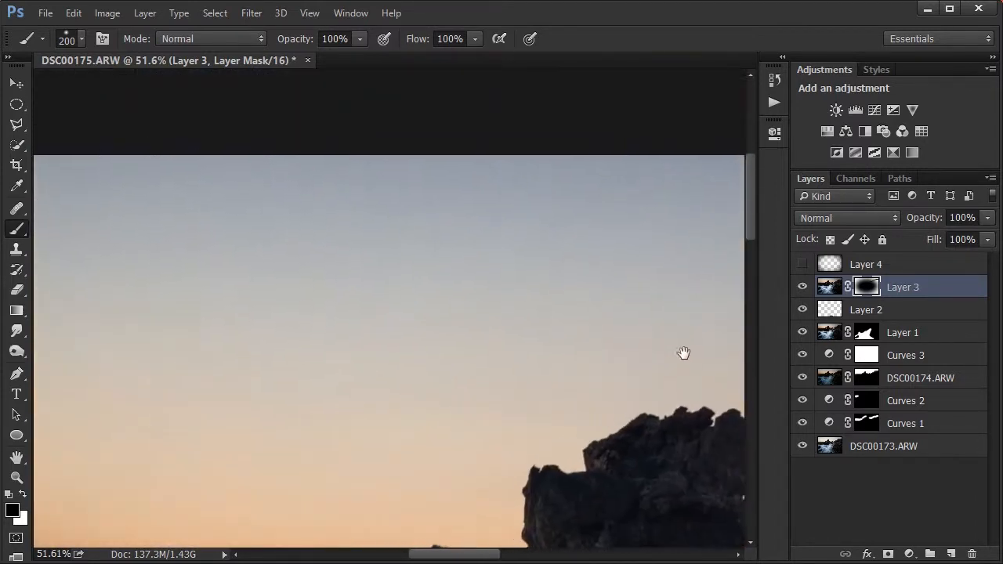
pyautogui.moveTo(575, 310); pyautogui.dragTo(542, 320)
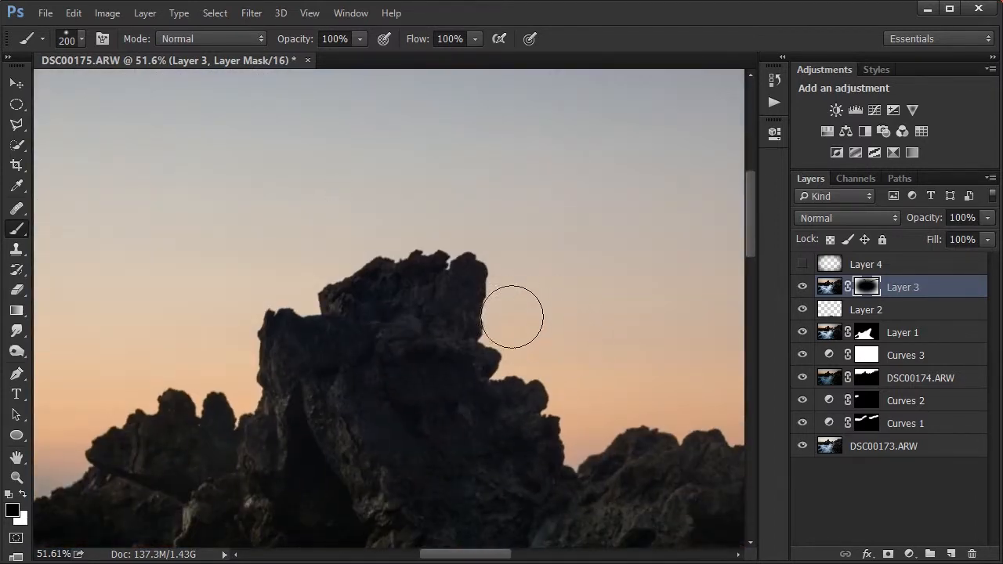
pyautogui.moveTo(225, 294); pyautogui.dragTo(634, 164)
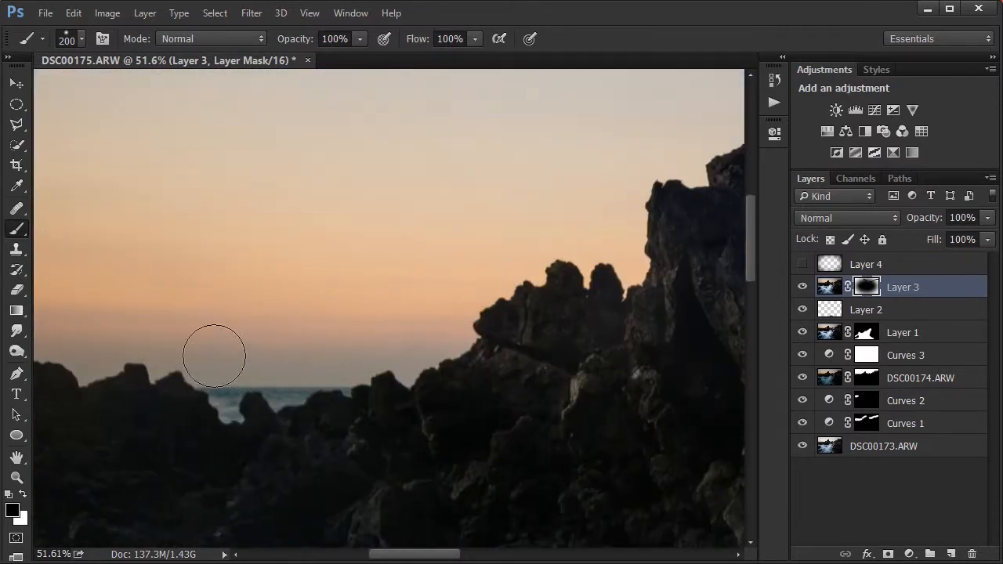
pyautogui.moveTo(129, 333); pyautogui.dragTo(458, 343)
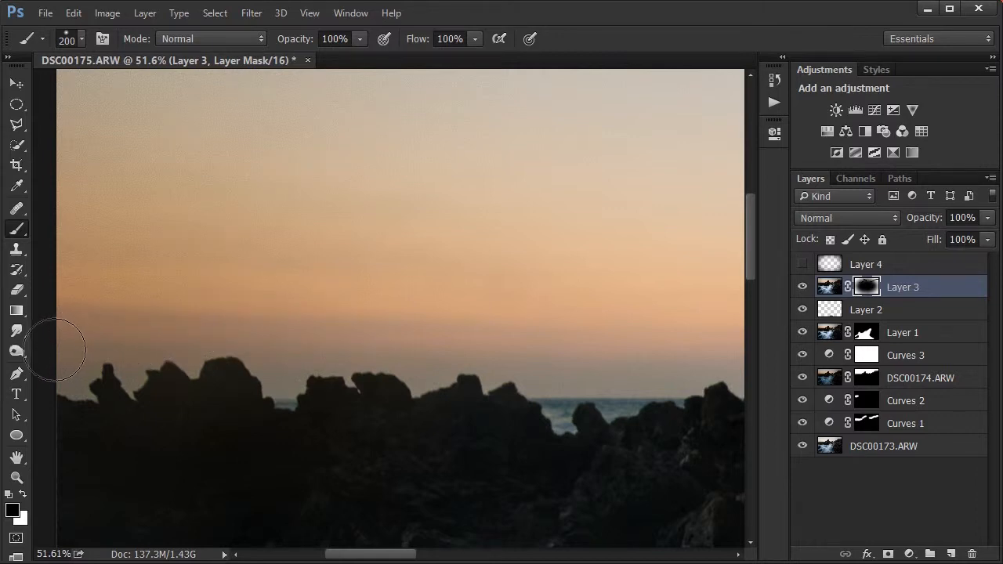
# Display Layer 3's mask alone, paint the whole sky area above the skyline black with a brush up to 800 px, and return to the image
pyautogui.keyDown('alt'); pyautogui.click(865, 288); pyautogui.keyUp('alt')
pyautogui.scroll(-4, 571, 246)
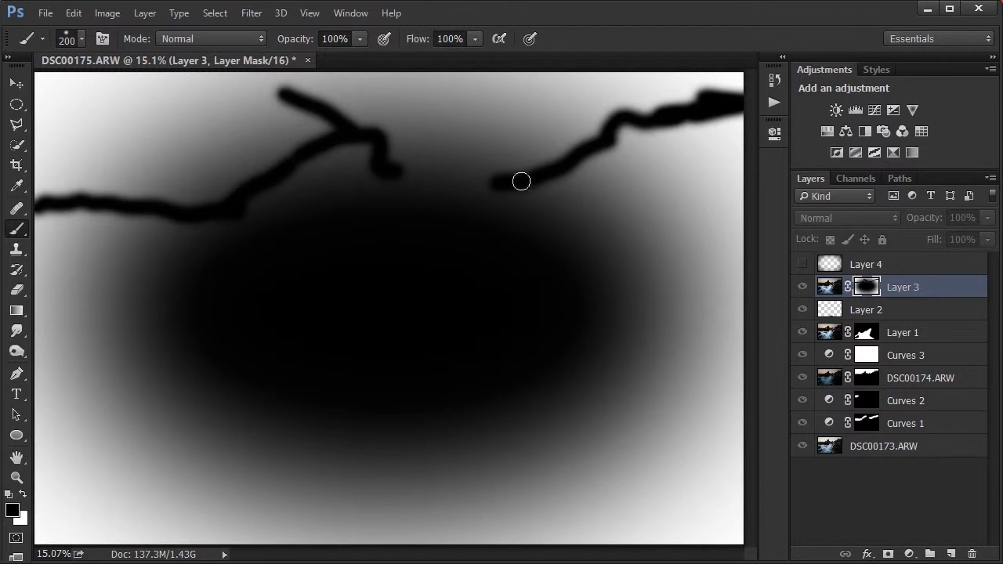
pyautogui.moveTo(518, 134)
pyautogui.mouseDown()
pyautogui.moveTo(502, 159)
pyautogui.moveTo(415, 155)
pyautogui.moveTo(428, 171)
pyautogui.moveTo(483, 156)
pyautogui.moveTo(477, 178)
pyautogui.moveTo(574, 137)
pyautogui.moveTo(545, 141)
pyautogui.moveTo(639, 91)
pyautogui.moveTo(657, 102)
pyautogui.moveTo(748, 77)
pyautogui.moveTo(594, 106)
pyautogui.moveTo(666, 75)
pyautogui.moveTo(421, 109)
pyautogui.moveTo(550, 87)
pyautogui.moveTo(401, 131)
pyautogui.moveTo(377, 109)
pyautogui.moveTo(342, 115)
pyautogui.moveTo(252, 166)
pyautogui.moveTo(190, 186)
pyautogui.moveTo(93, 173)
pyautogui.moveTo(34, 189)
pyautogui.moveTo(119, 177)
pyautogui.moveTo(151, 217)
pyautogui.moveTo(146, 153)
pyautogui.moveTo(5, 130)
pyautogui.moveTo(34, 82)
pyautogui.moveTo(244, 79)
pyautogui.moveTo(260, 96)
pyautogui.moveTo(117, 130)
pyautogui.moveTo(182, 148)
pyautogui.moveTo(251, 111)
pyautogui.moveTo(359, 81)
pyautogui.moveTo(592, 60)
pyautogui.moveTo(394, 78)
pyautogui.mouseUp()
pyautogui.press(']')
pyautogui.press(']')
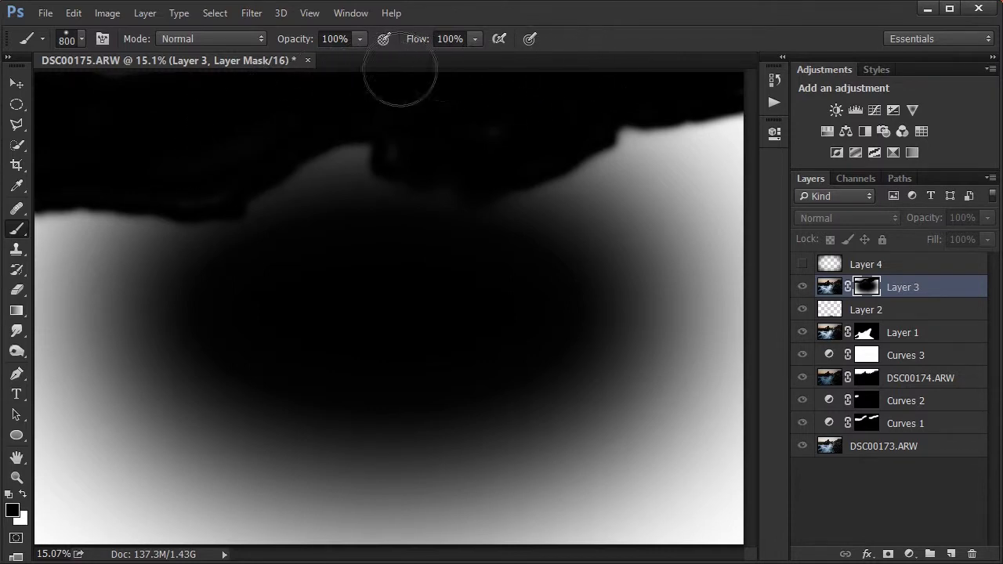
pyautogui.keyDown('alt'); pyautogui.click(870, 286); pyautogui.keyUp('alt')
# Paint white on Layer 3's mask with a 400 px brush over the dark rock slope beside the waterfall's crest
pyautogui.scroll(4, 416, 157)
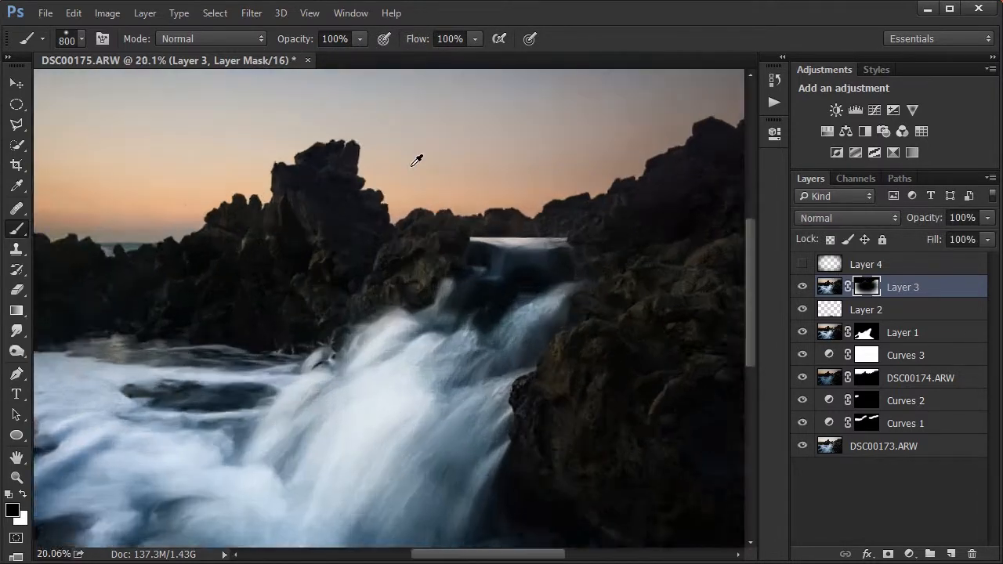
pyautogui.moveTo(590, 293); pyautogui.dragTo(259, 400)
pyautogui.scroll(1, 484, 260)
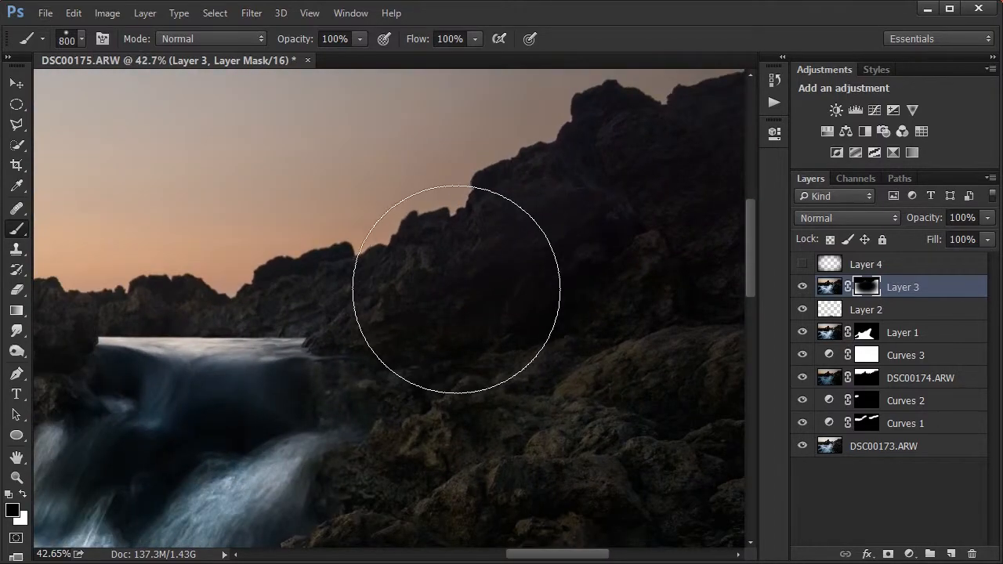
pyautogui.moveTo(410, 309)
pyautogui.mouseDown()
pyautogui.moveTo(665, 307)
pyautogui.moveTo(740, 330)
pyautogui.mouseUp()
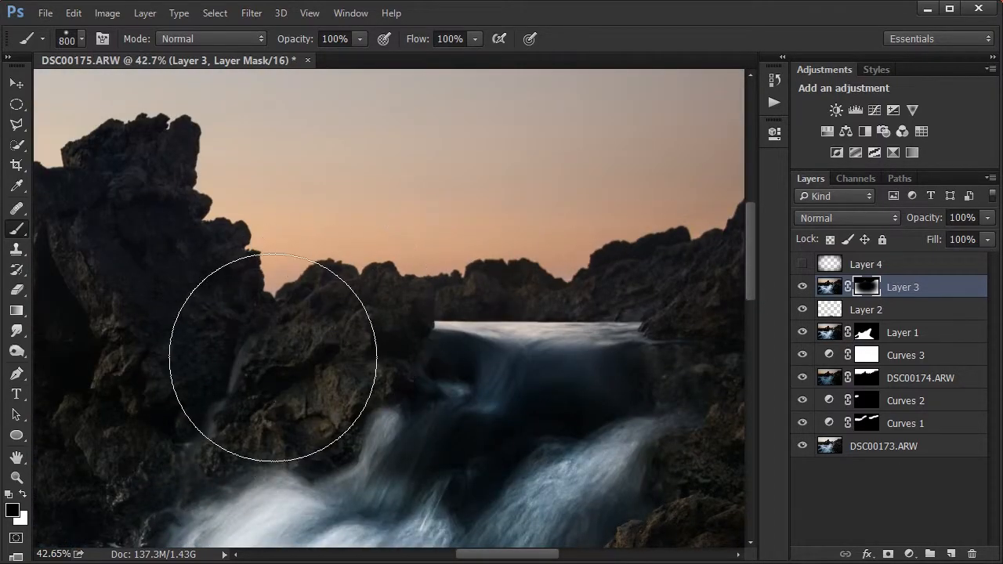
pyautogui.moveTo(268, 347); pyautogui.dragTo(447, 347)
pyautogui.moveTo(403, 372); pyautogui.dragTo(32, 369)
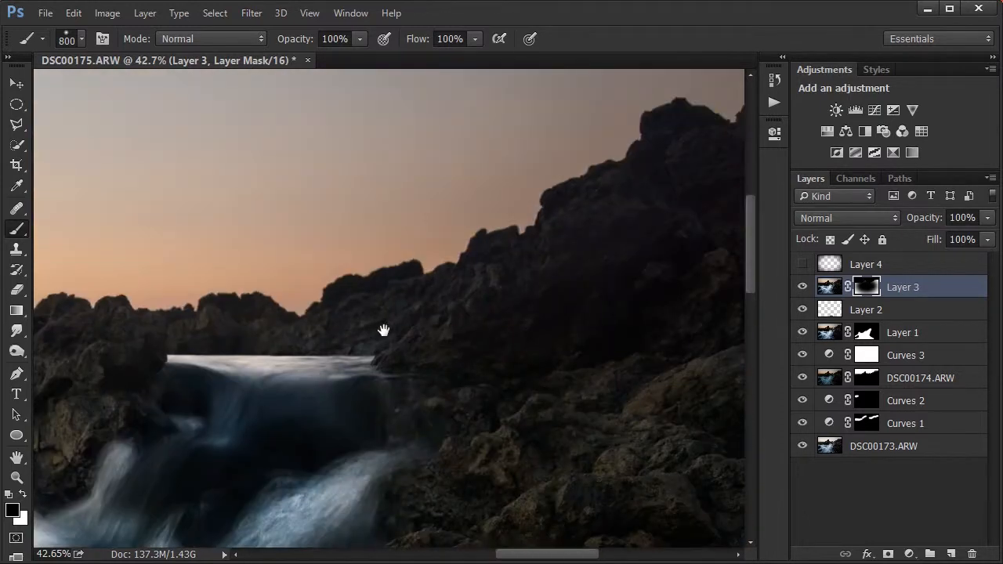
pyautogui.moveTo(385, 331); pyautogui.dragTo(280, 269)
pyautogui.press('x')
pyautogui.press('[')
pyautogui.press('[')
pyautogui.press(']')
pyautogui.press(']')
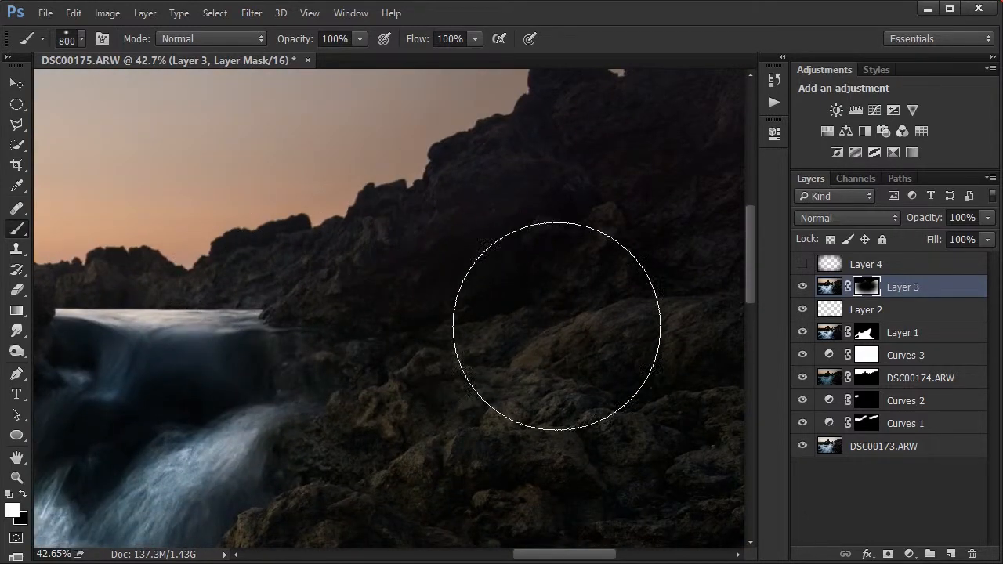
pyautogui.press('[')
pyautogui.press('[')
pyautogui.press('[')
pyautogui.press('[')
pyautogui.moveTo(431, 336); pyautogui.dragTo(402, 389)
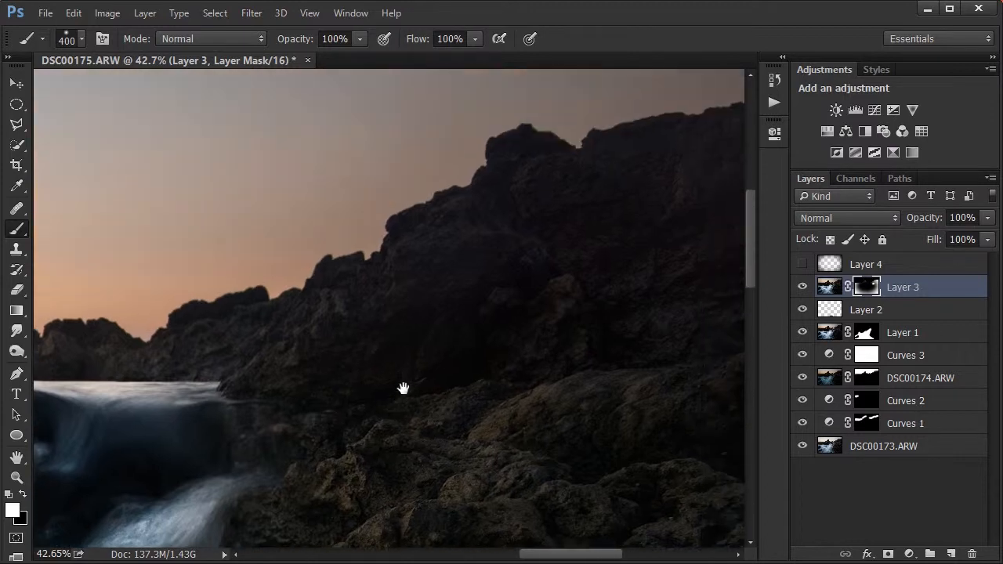
pyautogui.moveTo(445, 300); pyautogui.dragTo(546, 310)
pyautogui.moveTo(365, 318); pyautogui.dragTo(521, 283)
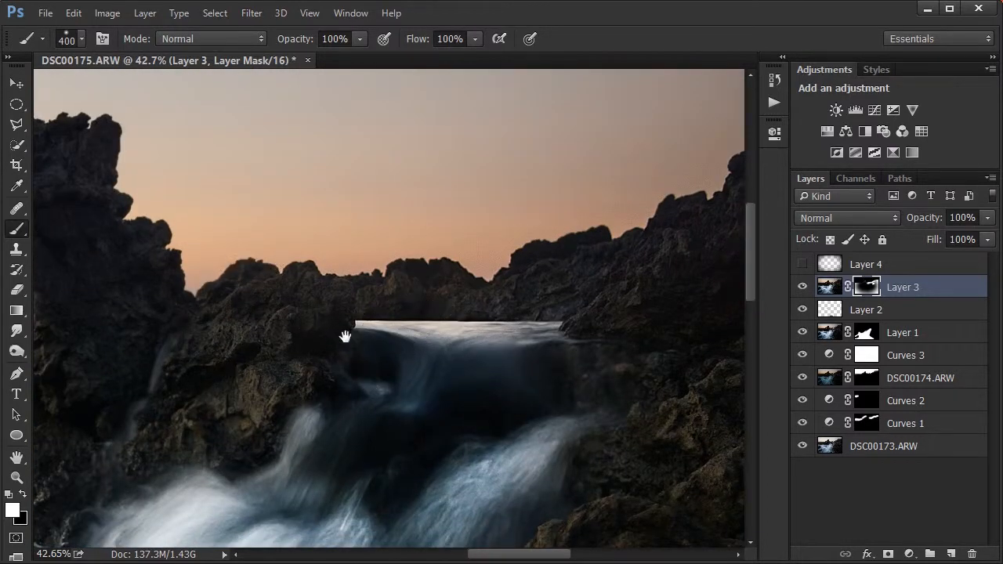
# Reveal the sharpening on the dark rocks below the sea horizon by painting them white on Layer 3's mask
pyautogui.moveTo(344, 337); pyautogui.dragTo(721, 314)
pyautogui.moveTo(496, 183)
pyautogui.mouseDown()
pyautogui.moveTo(595, 329)
pyautogui.moveTo(616, 270)
pyautogui.mouseUp()
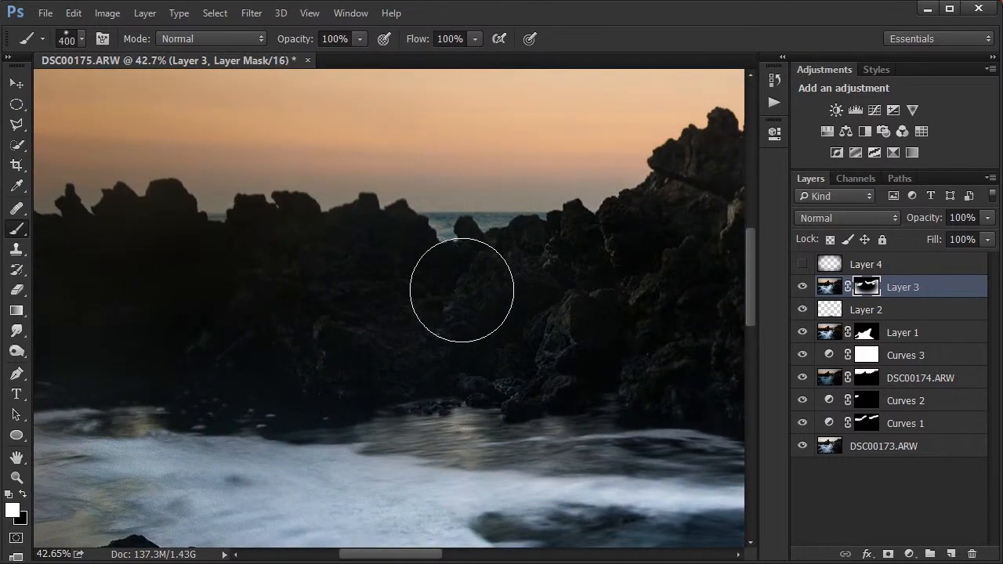
pyautogui.moveTo(407, 282); pyautogui.dragTo(591, 301)
pyautogui.moveTo(477, 371); pyautogui.dragTo(758, 318)
# Paint white on Layer 3's mask over the large rock face bordering the lower waterfall
pyautogui.moveTo(667, 307); pyautogui.dragTo(337, 376)
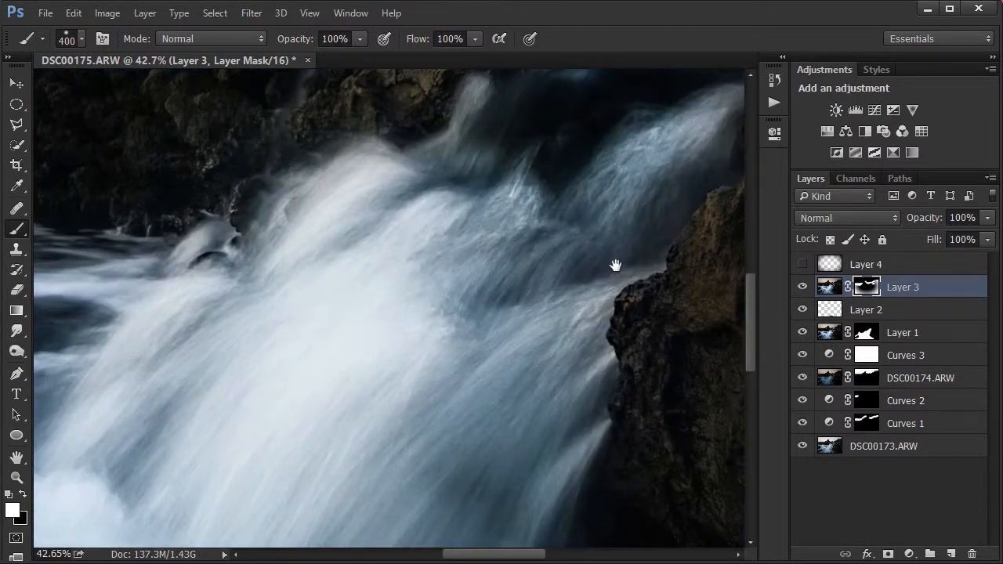
pyautogui.moveTo(615, 266); pyautogui.dragTo(451, 166)
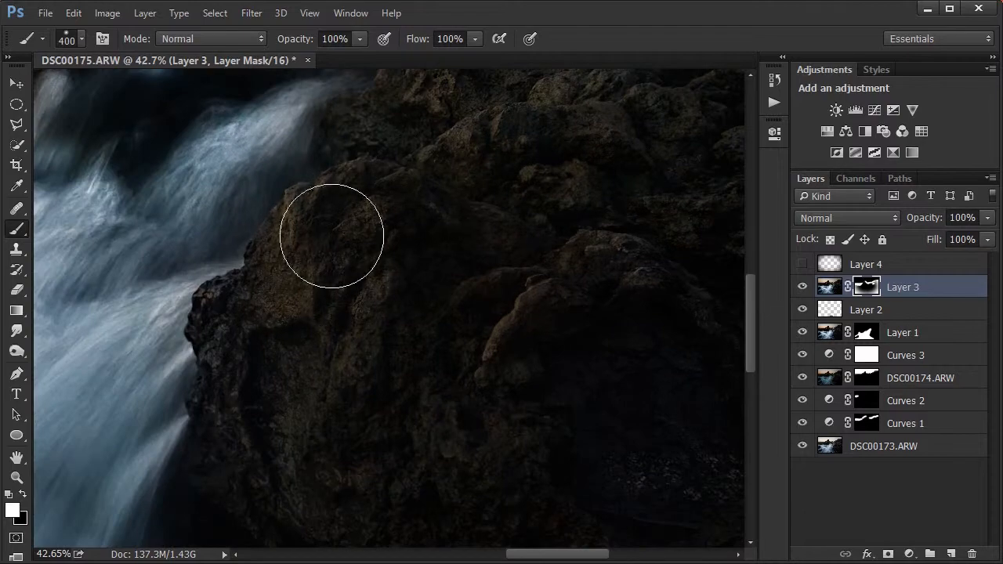
pyautogui.moveTo(332, 235); pyautogui.dragTo(110, 251)
pyautogui.moveTo(201, 246); pyautogui.dragTo(312, 393)
pyautogui.moveTo(377, 356); pyautogui.dragTo(527, 239)
# Paint black on Layer 3's mask with the 400 px brush over the waterfall and the foreground water
pyautogui.scroll(-3, 509, 338)
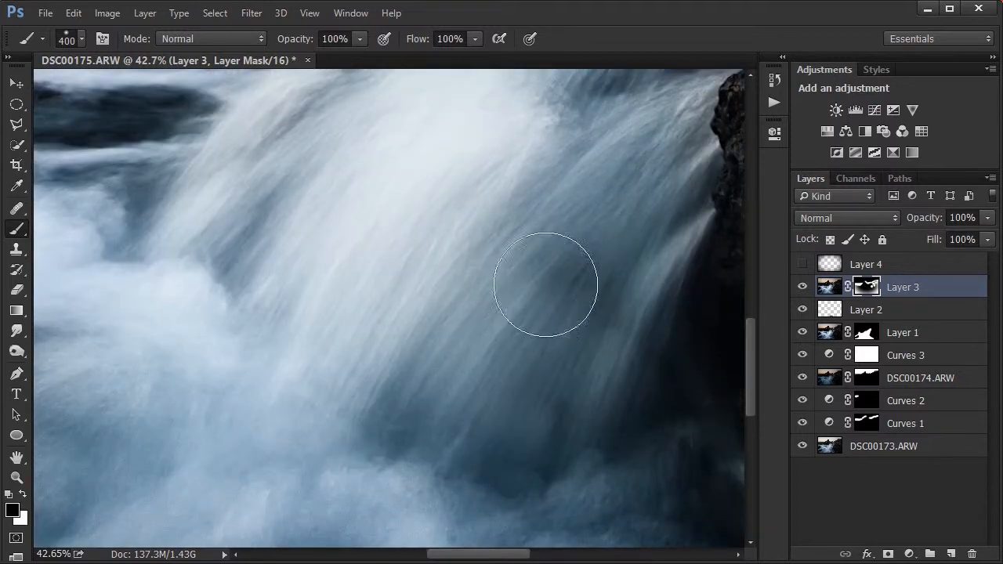
pyautogui.moveTo(474, 378); pyautogui.dragTo(358, 240)
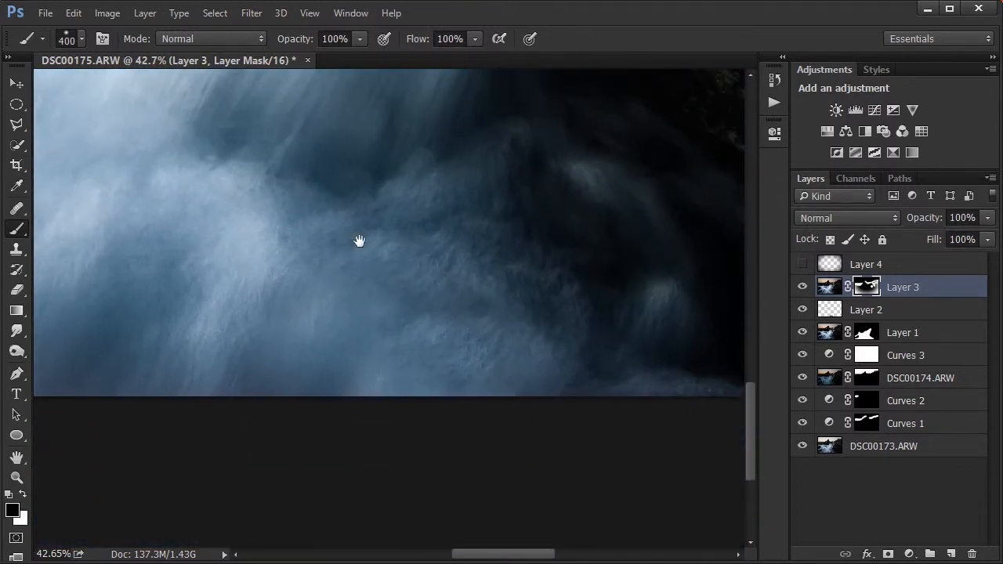
pyautogui.moveTo(493, 347); pyautogui.dragTo(307, 405)
pyautogui.moveTo(483, 487); pyautogui.dragTo(687, 387)
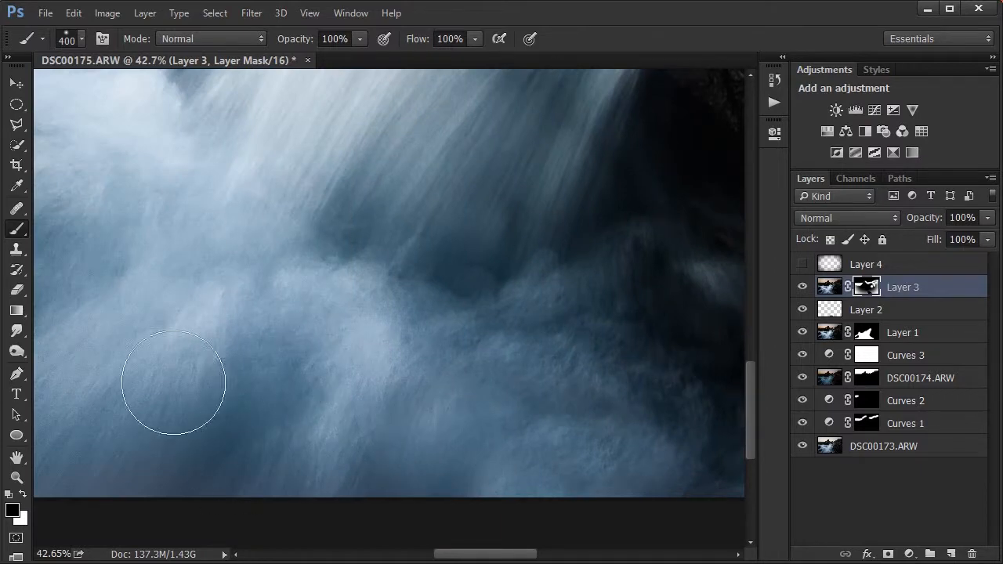
pyautogui.moveTo(175, 385); pyautogui.dragTo(589, 280)
pyautogui.moveTo(386, 248); pyautogui.dragTo(365, 420)
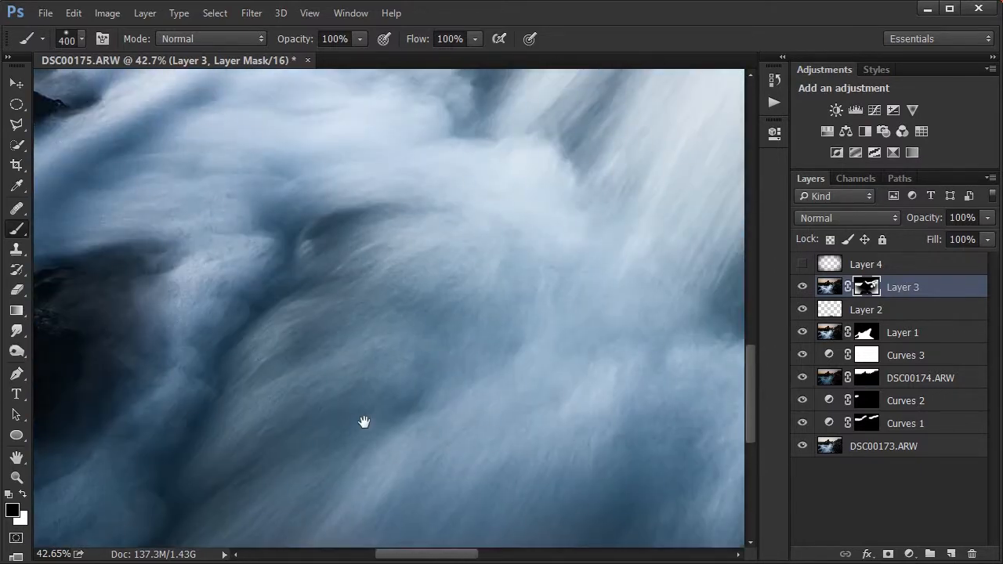
pyautogui.moveTo(392, 336); pyautogui.dragTo(537, 146)
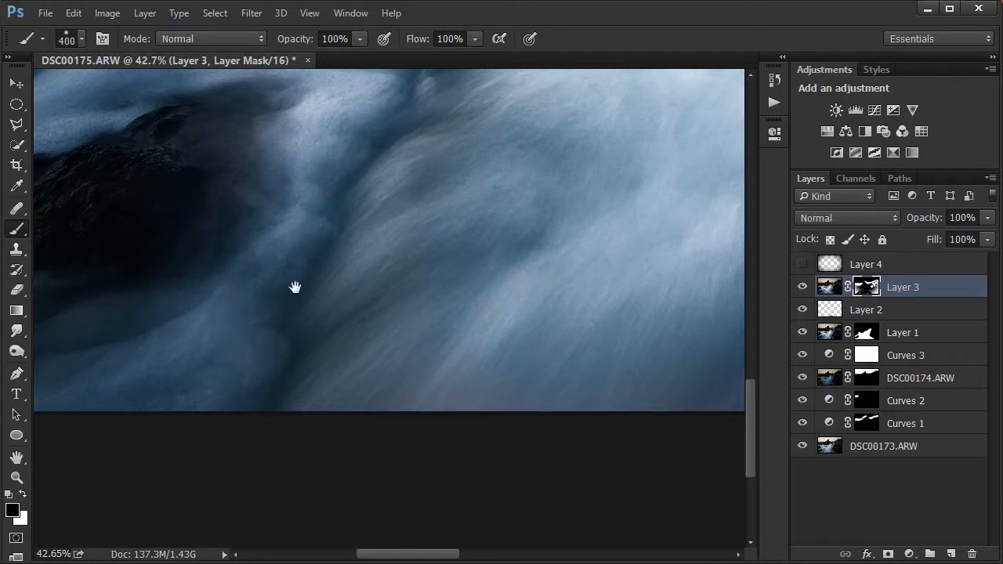
# Paint the flowing water around the two dark foreground rocks black on Layer 3's mask, and view the whole image
pyautogui.moveTo(293, 286); pyautogui.dragTo(372, 434)
pyautogui.moveTo(97, 290); pyautogui.dragTo(465, 282)
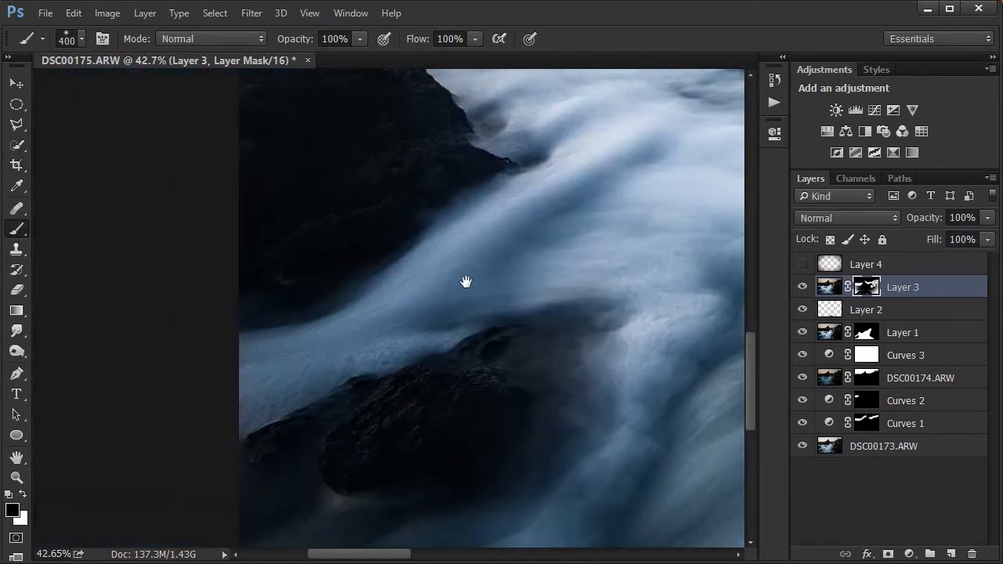
pyautogui.moveTo(269, 376); pyautogui.dragTo(378, 368)
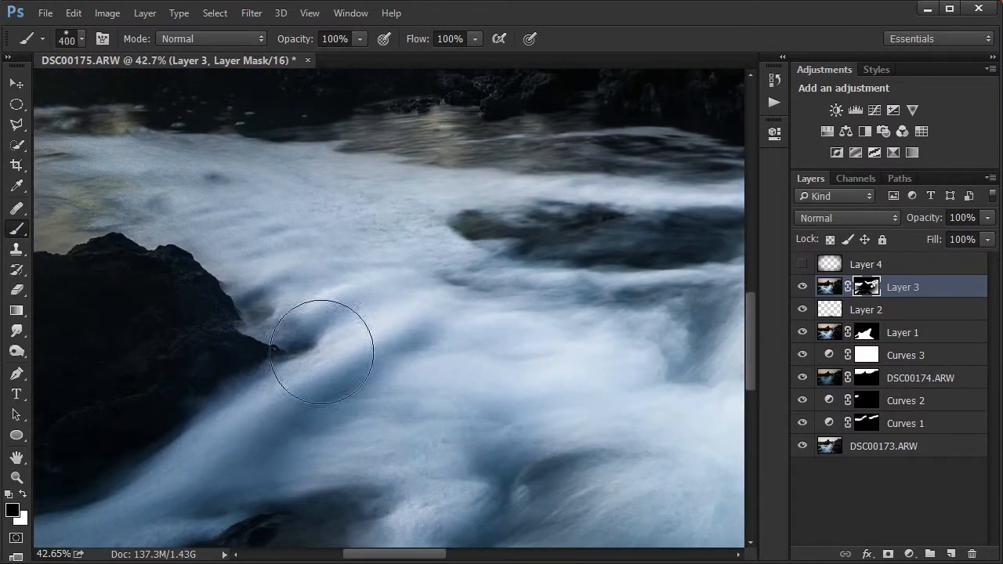
pyautogui.moveTo(423, 199); pyautogui.dragTo(655, 259)
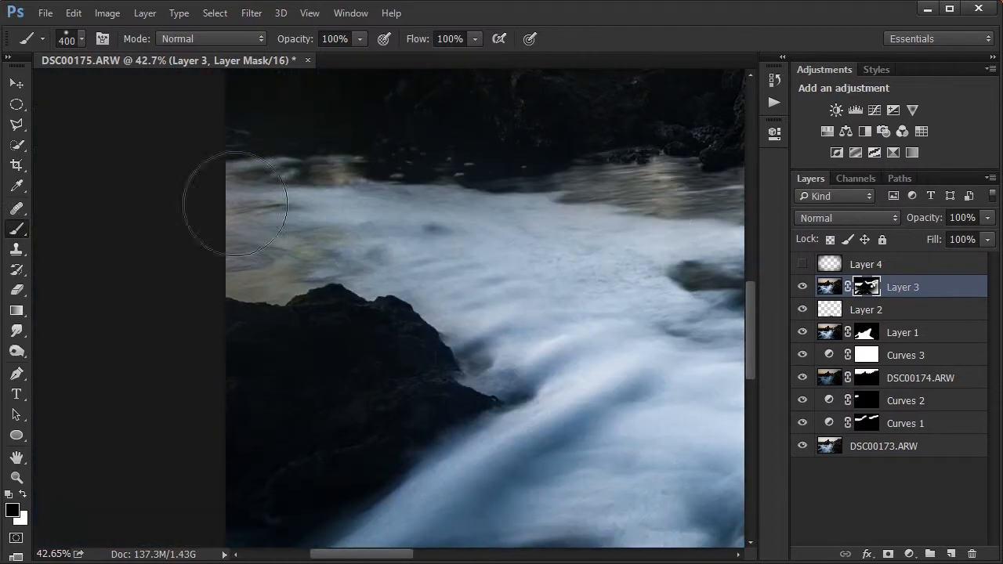
pyautogui.moveTo(235, 201)
pyautogui.mouseDown()
pyautogui.moveTo(466, 253)
pyautogui.moveTo(240, 201)
pyautogui.mouseUp()
pyautogui.moveTo(428, 417); pyautogui.dragTo(258, 94)
pyautogui.moveTo(528, 375); pyautogui.dragTo(517, 463)
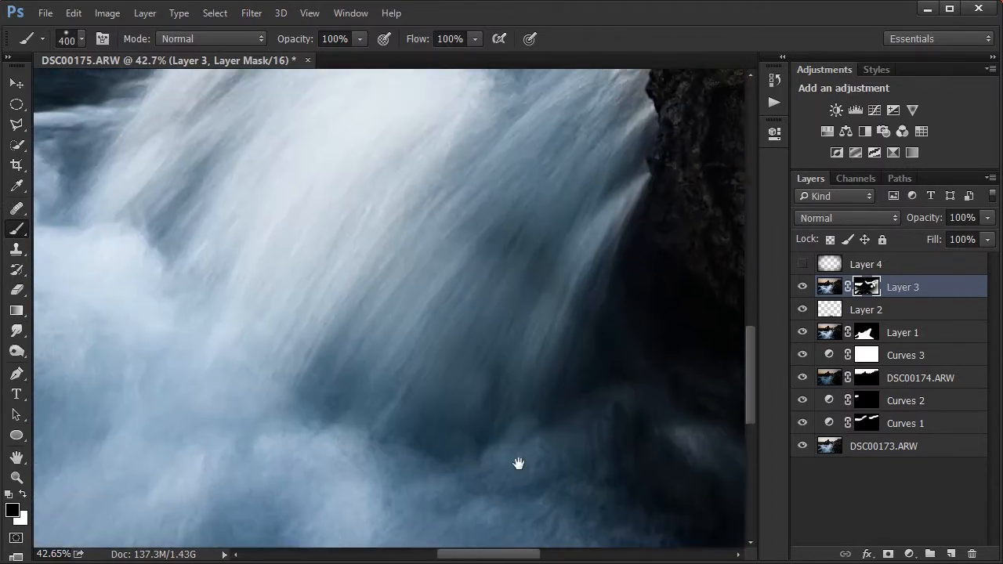
pyautogui.scroll(-6, 478, 329)
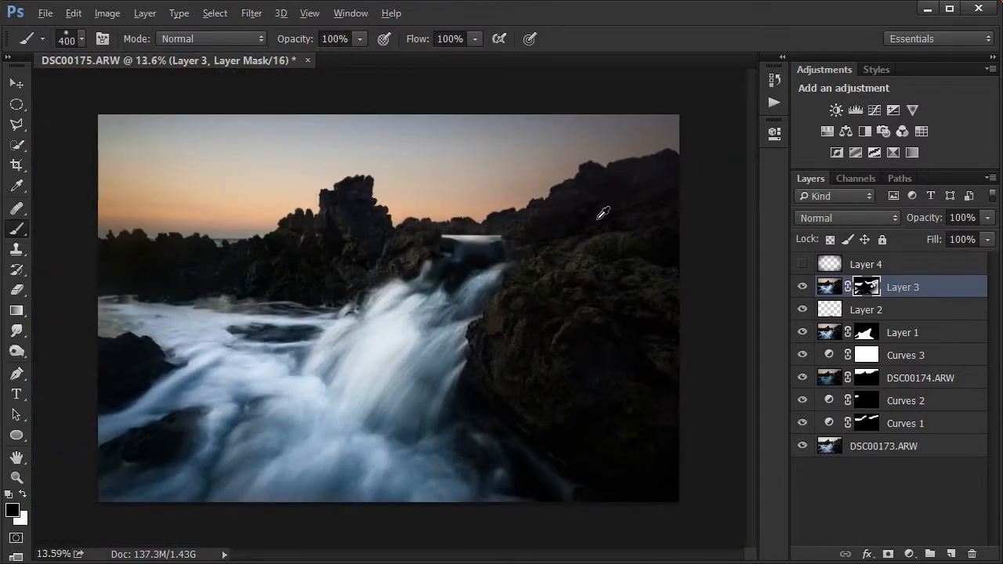
# Delete the hidden vignette layer above Layer 3 and stamp all visible layers into a new merged layer on top
pyautogui.scroll(1, 602, 213)
pyautogui.click(888, 270)
pyautogui.press('Delete')
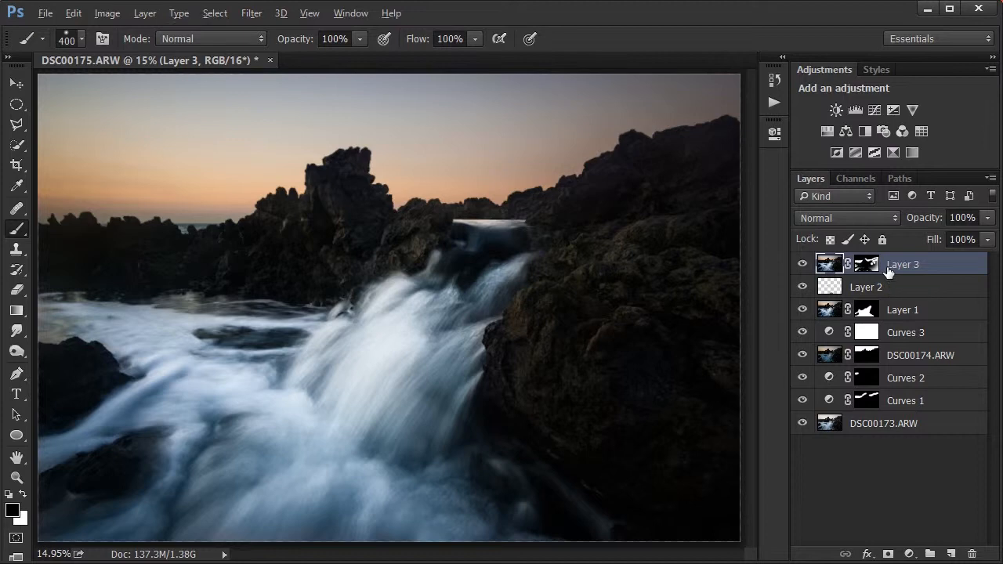
pyautogui.hotkey('ctrl', 'shift', 'alt', 'e')
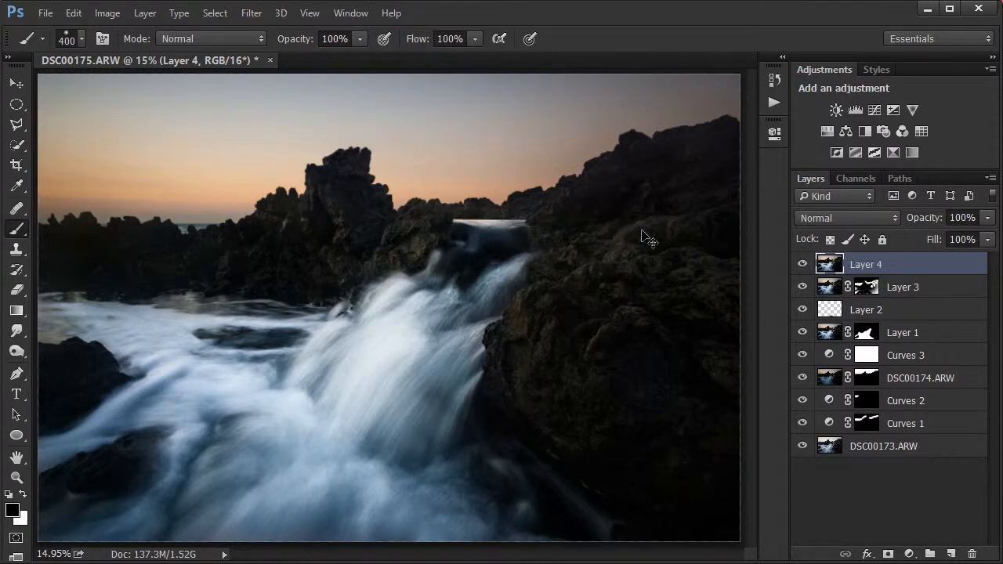
# Try sharpening the merged top layer with Unsharp Mask at 200% amount and a 1 pixel radius
pyautogui.hotkey('ctrl', '1')
pyautogui.moveTo(604, 242); pyautogui.dragTo(328, 461)
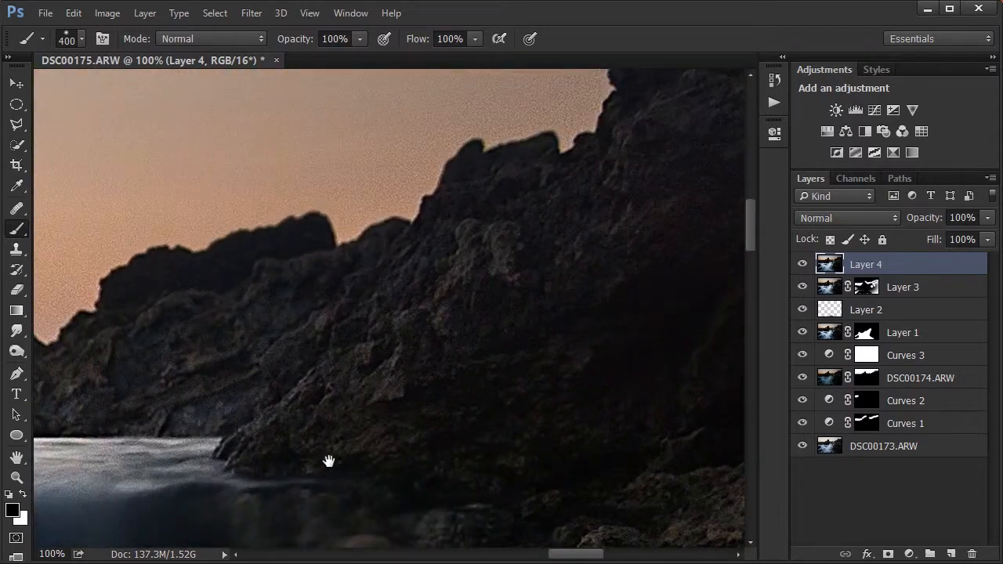
pyautogui.moveTo(408, 380); pyautogui.dragTo(414, 490)
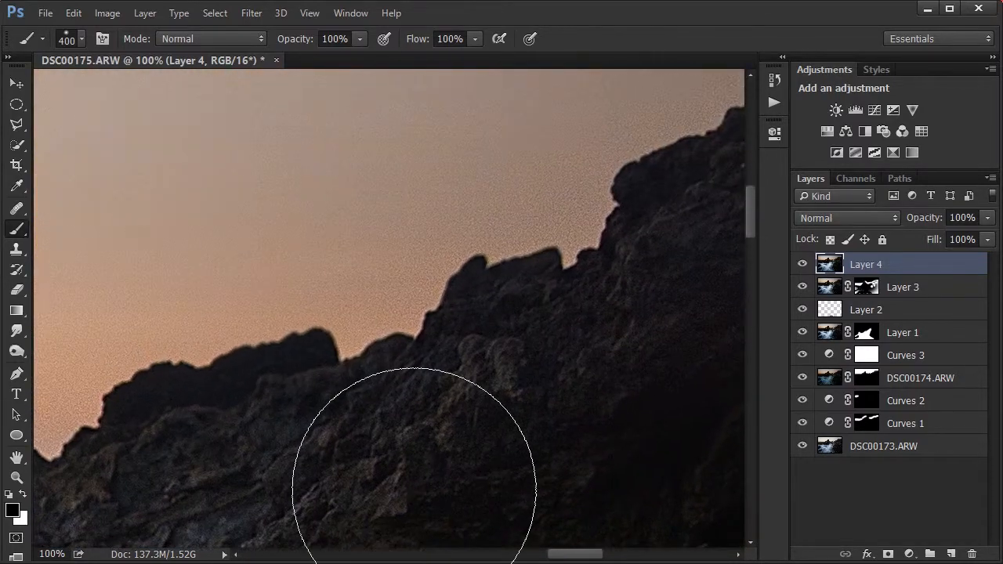
pyautogui.hotkey('ctrl', 'alt', 'f')
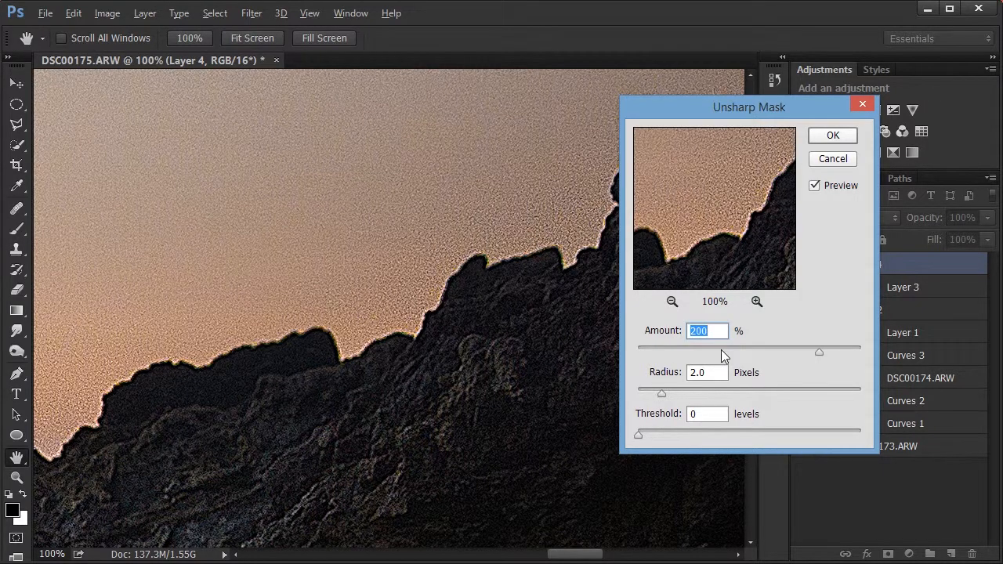
pyautogui.press('Tab')
pyautogui.write('1')
pyautogui.press('Return')
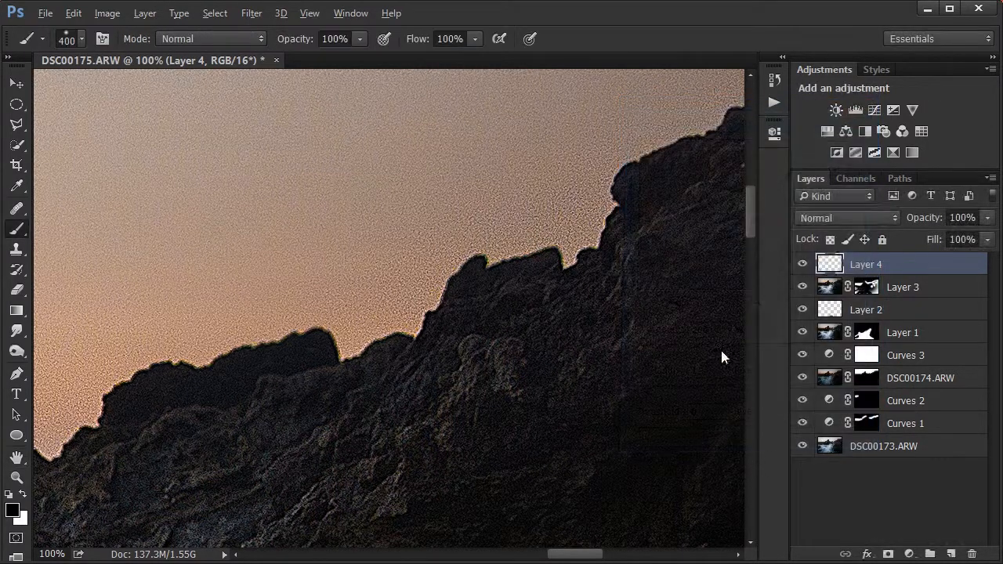
# Start Noiseware noise reduction on the merged layer with the Landscape preset
pyautogui.moveTo(278, 431); pyautogui.dragTo(260, 509)
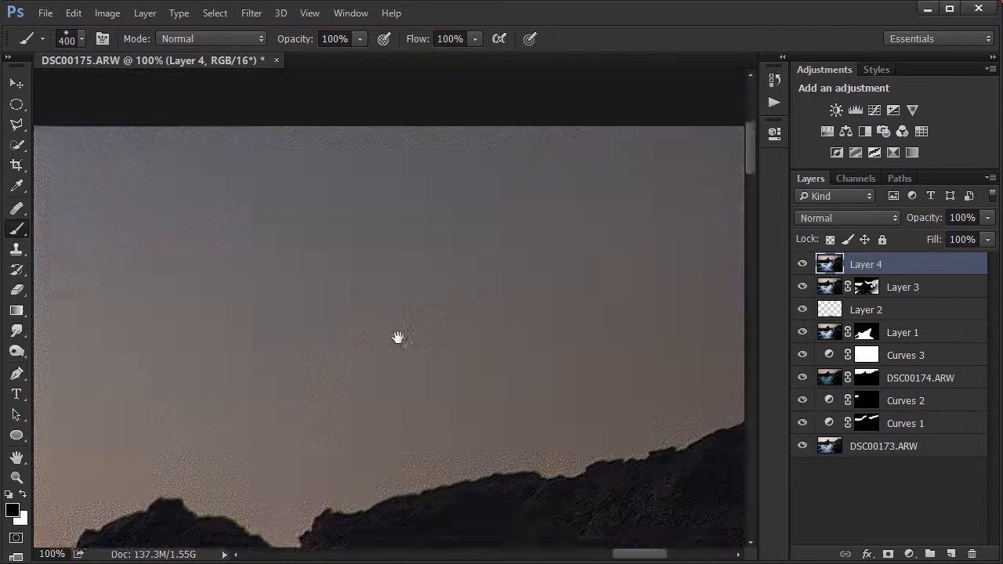
pyautogui.moveTo(398, 337); pyautogui.dragTo(396, 350)
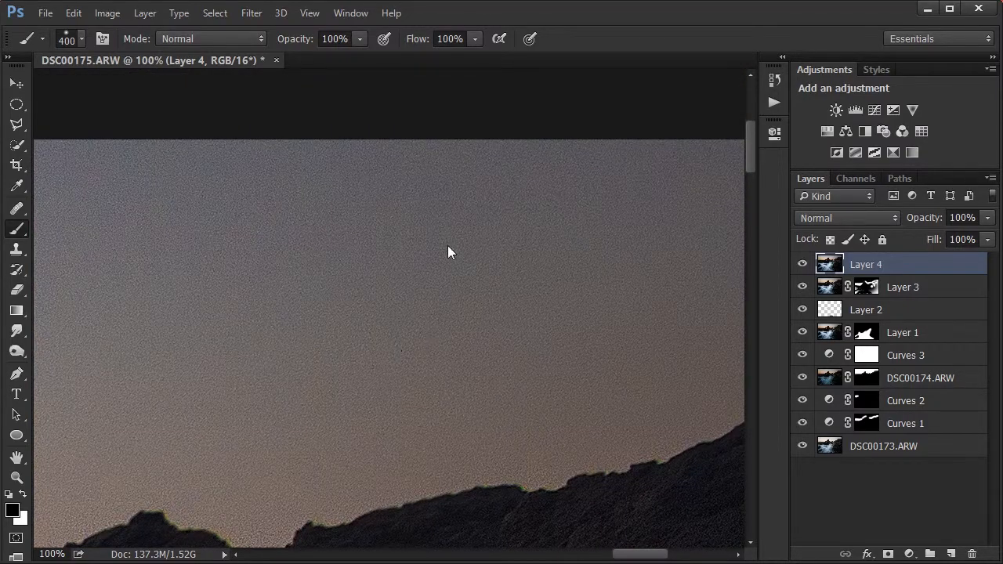
pyautogui.hotkey('ctrl', 'alt', 'f')
pyautogui.moveTo(727, 158); pyautogui.dragTo(467, 12)
pyautogui.click(218, 69)
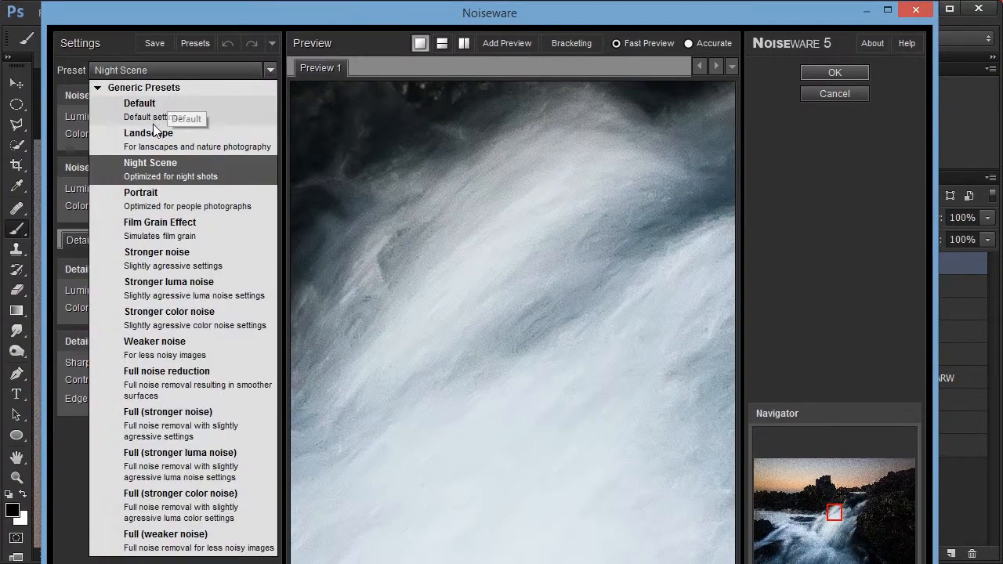
pyautogui.click(157, 133)
# Examine the rocks and sky in the Noiseware preview and try applying the Landscape noise reduction
pyautogui.moveTo(513, 152); pyautogui.dragTo(467, 391)
pyautogui.moveTo(544, 237); pyautogui.dragTo(406, 443)
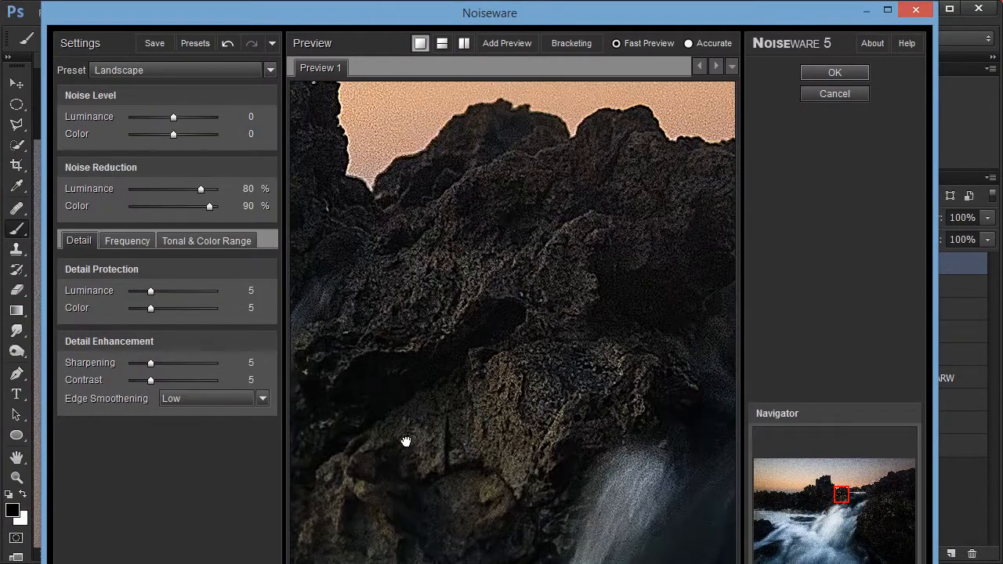
pyautogui.moveTo(506, 271); pyautogui.dragTo(540, 550)
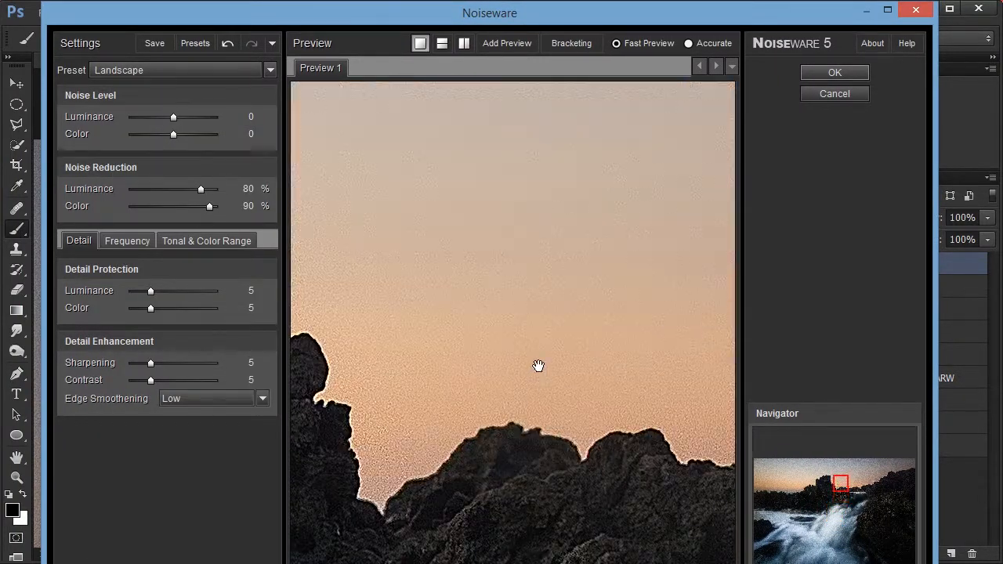
pyautogui.moveTo(539, 366); pyautogui.dragTo(835, 377)
pyautogui.moveTo(627, 102); pyautogui.dragTo(306, 499)
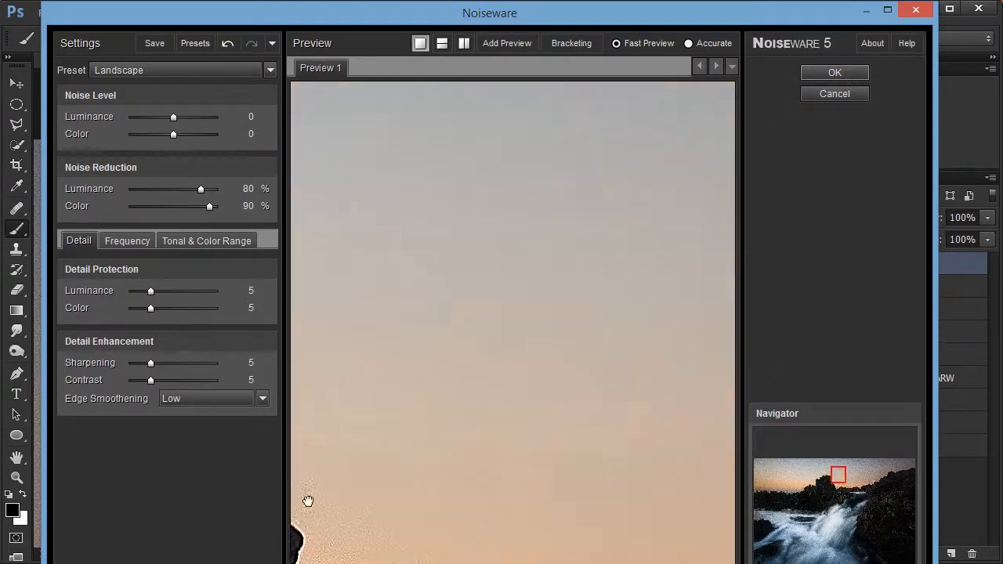
pyautogui.moveTo(517, 241); pyautogui.dragTo(866, 73)
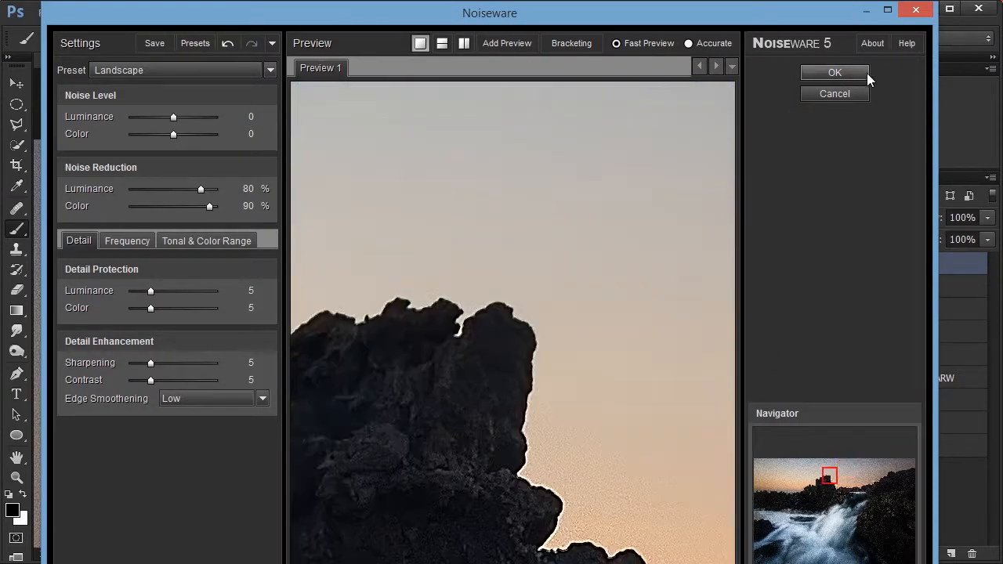
pyautogui.click(823, 72)
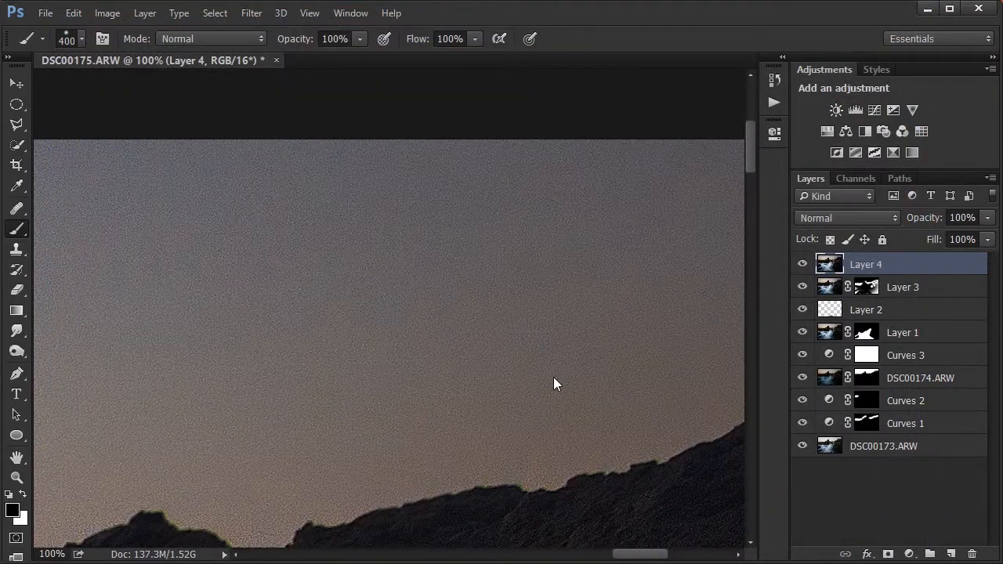
pyautogui.hotkey('ctrl', '0')
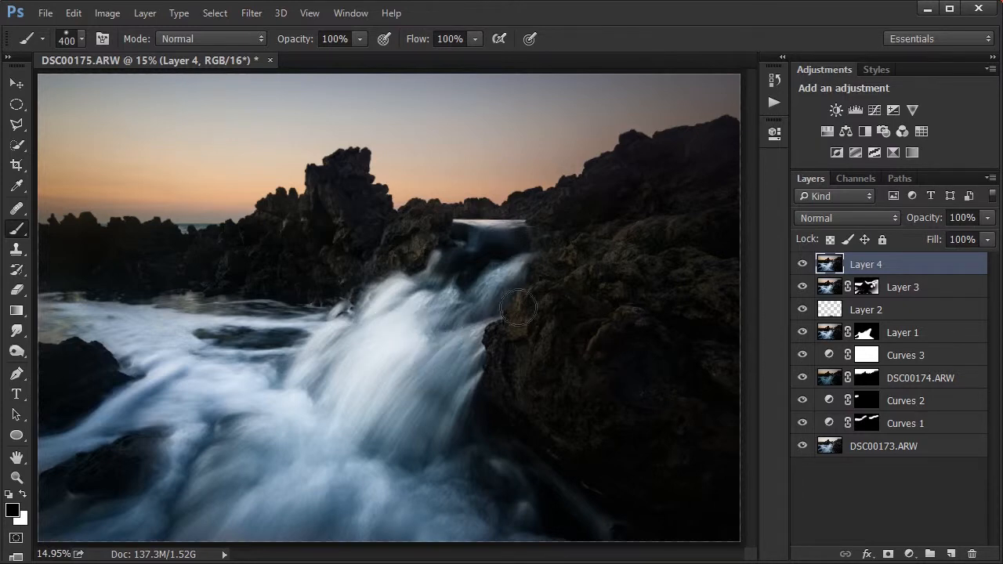
# Resize the image to 1280 × 853 pixels with Bilinear resampling
pyautogui.hotkey('ctrl', 'alt', 'i')
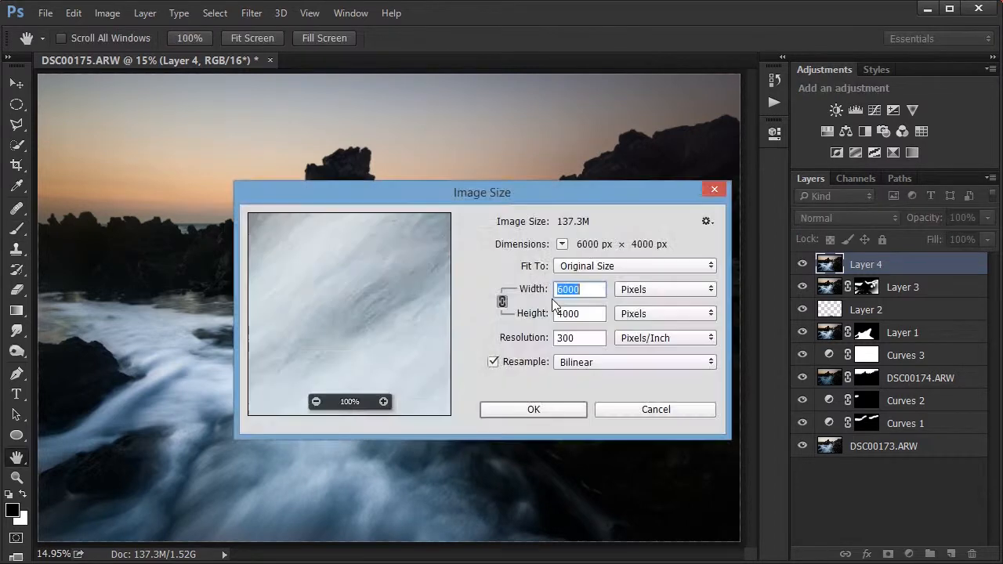
pyautogui.write('1280')
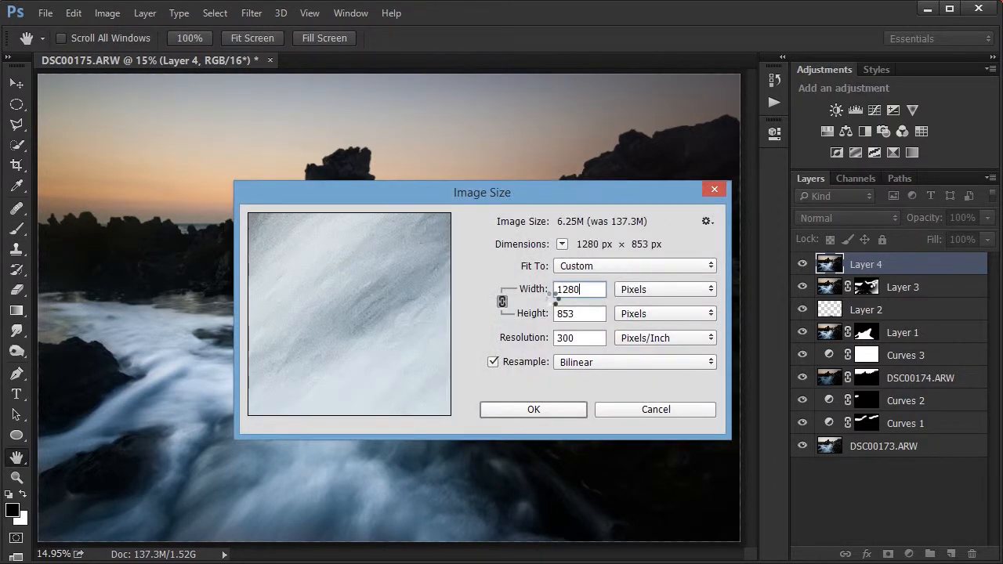
pyautogui.press('Escape')
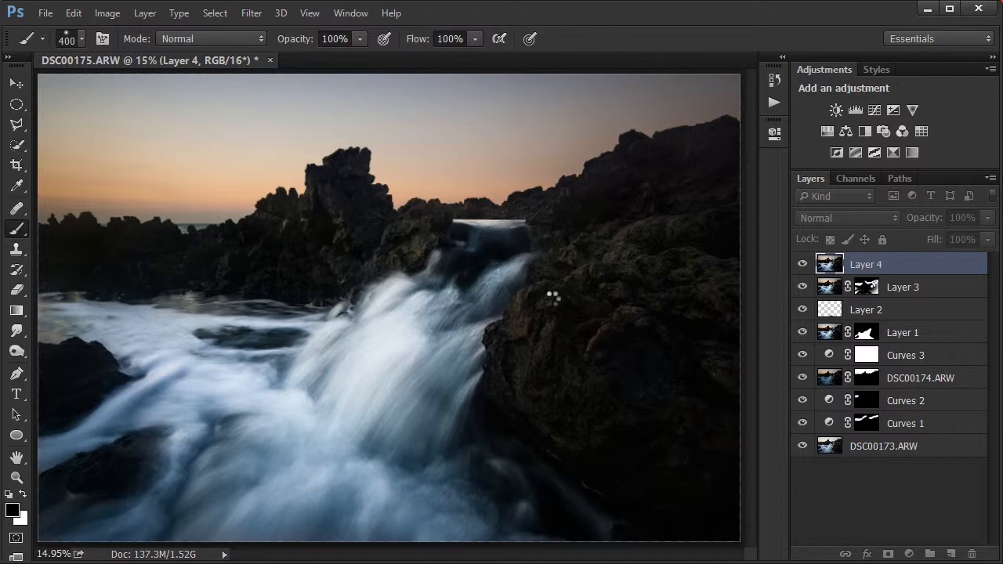
# Apply Smart Sharpen to the merged layer with 150% amount, 0.2 px radius, 0% noise reduction and Lens Blur removal
pyautogui.hotkey('ctrl', '1')
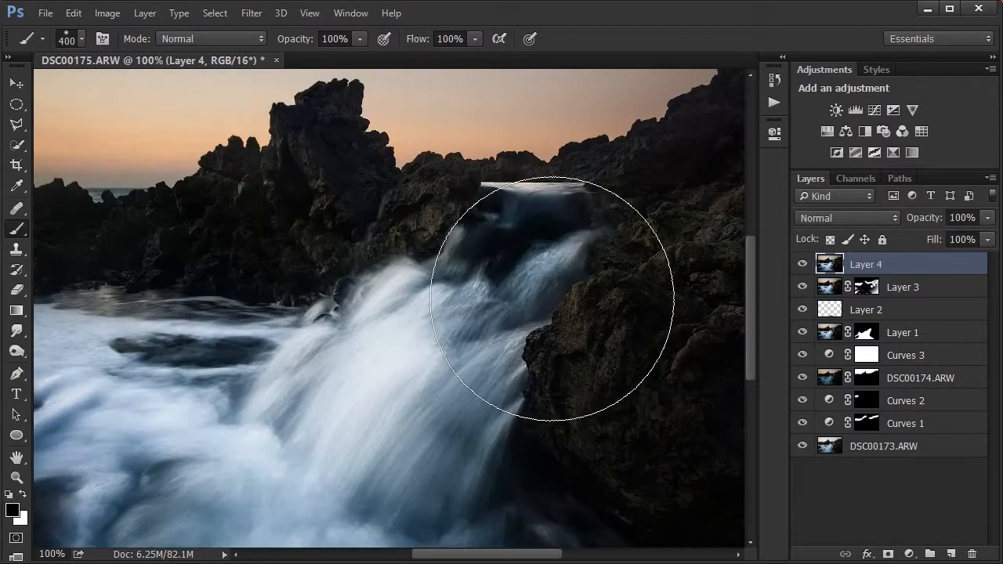
pyautogui.press('h')
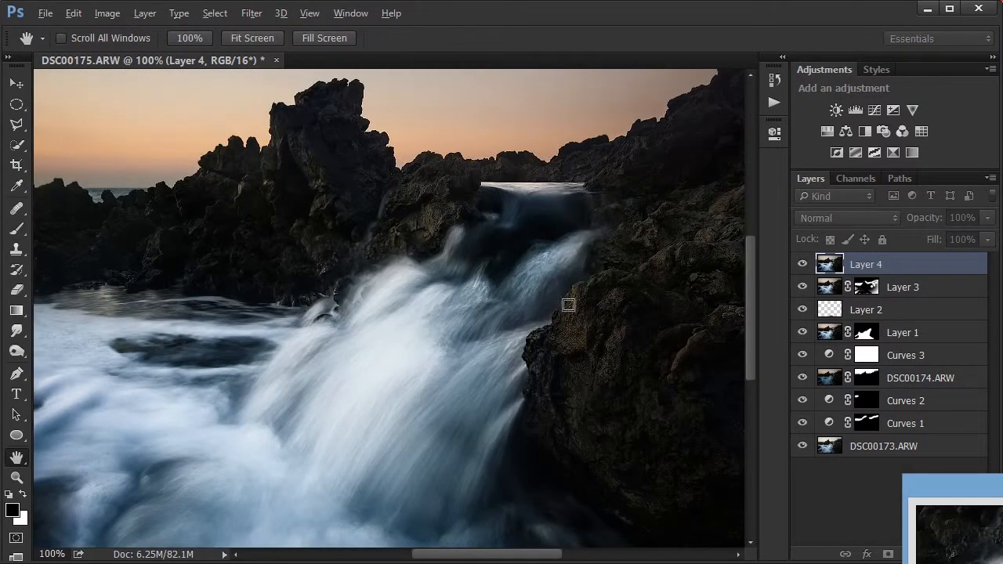
pyautogui.moveTo(664, 311); pyautogui.dragTo(331, 238)
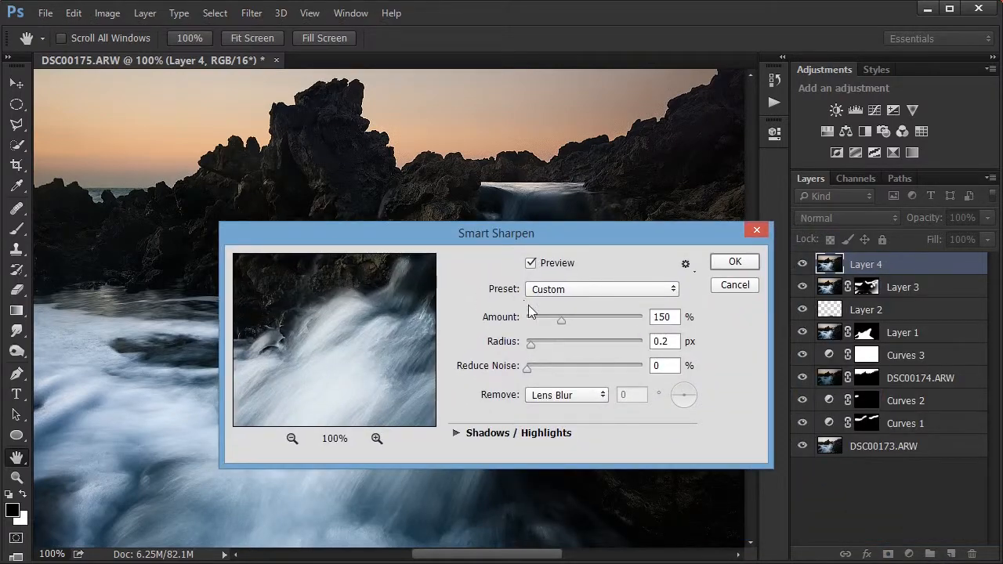
pyautogui.press('b')
pyautogui.click(734, 262)
# Examine the sharpened sky, rocks and waterfall at close range and in the whole image
pyautogui.moveTo(362, 362)
pyautogui.mouseDown()
pyautogui.moveTo(694, 354)
pyautogui.moveTo(347, 410)
pyautogui.moveTo(472, 226)
pyautogui.moveTo(260, 397)
pyautogui.moveTo(188, 405)
pyautogui.moveTo(635, 331)
pyautogui.mouseUp()
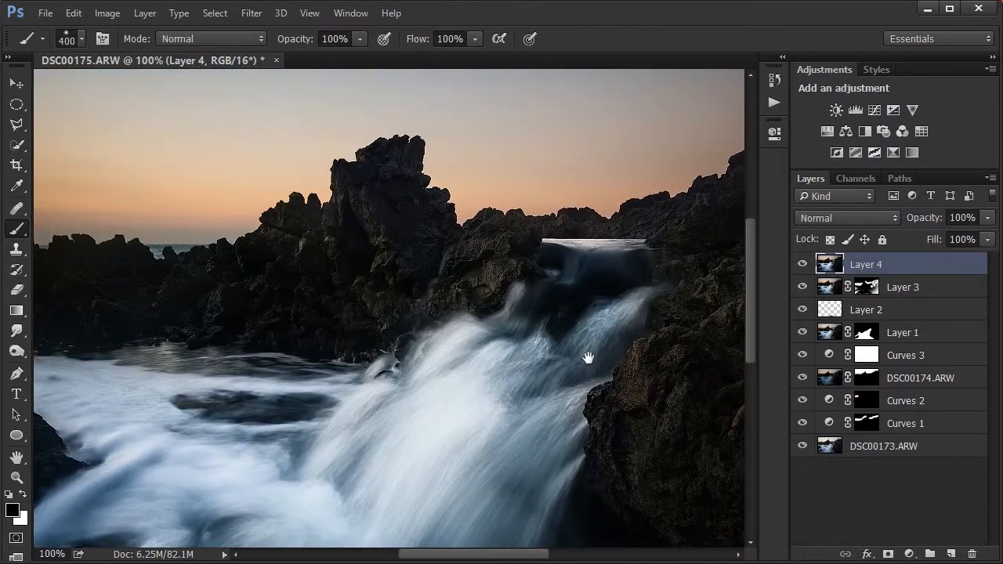
pyautogui.scroll(-2, 588, 358)
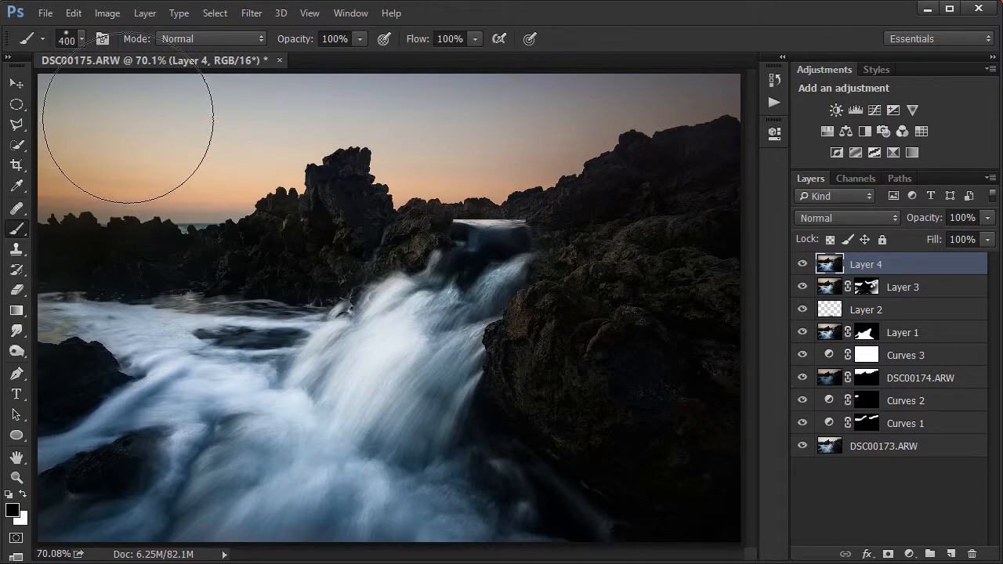
pyautogui.scroll(3, 285, 201)
pyautogui.moveTo(336, 314); pyautogui.dragTo(595, 403)
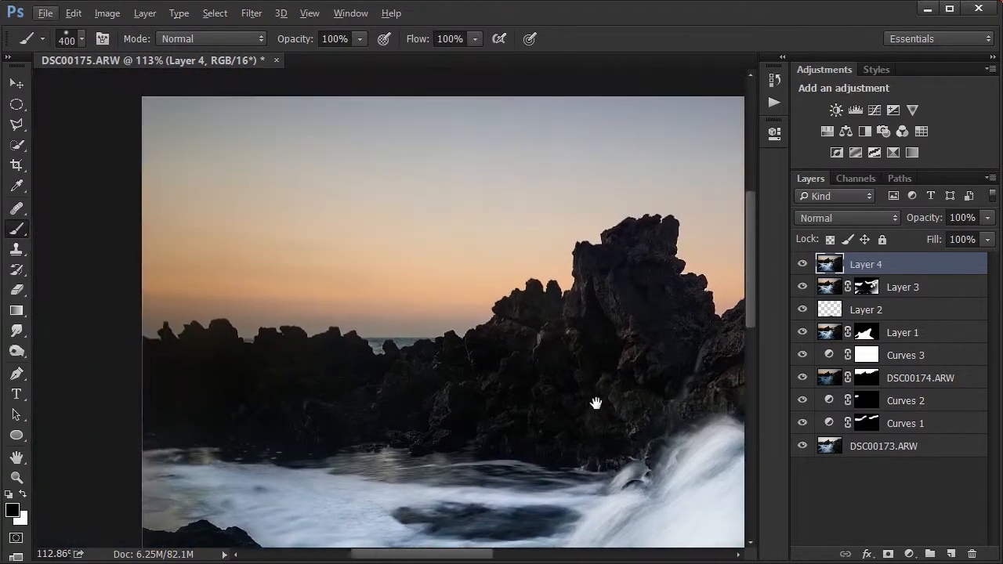
pyautogui.moveTo(493, 336); pyautogui.dragTo(271, 248)
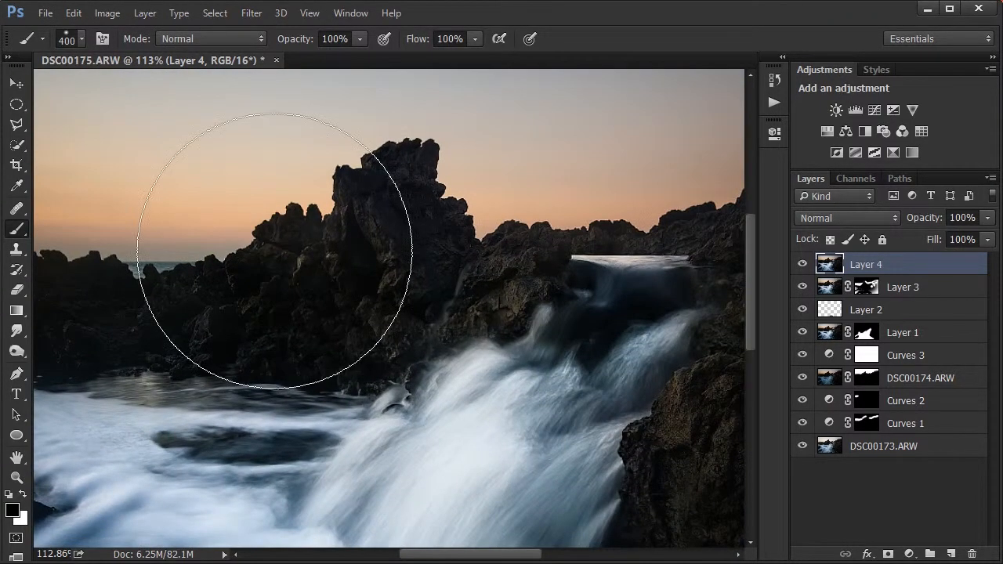
pyautogui.scroll(-3, 274, 251)
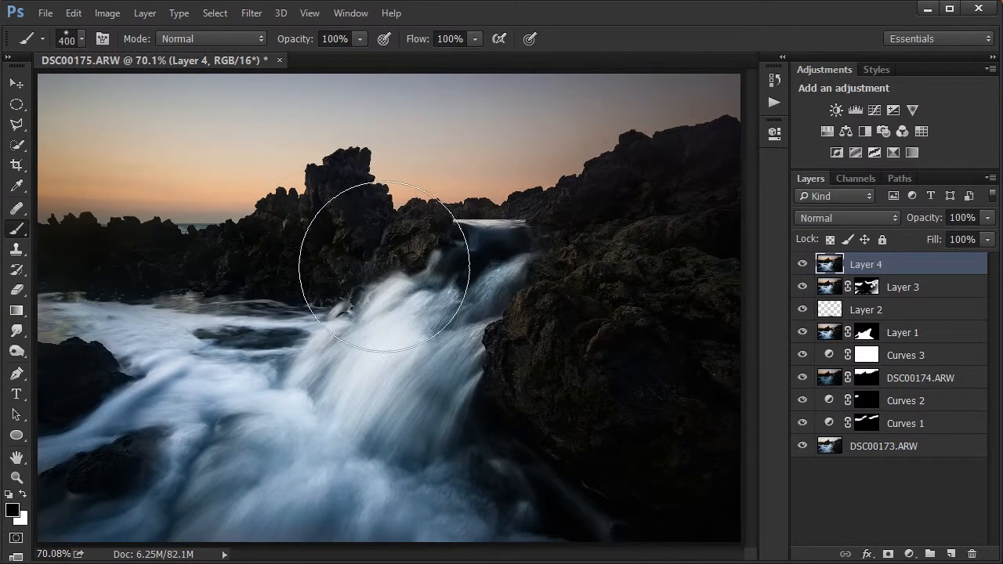